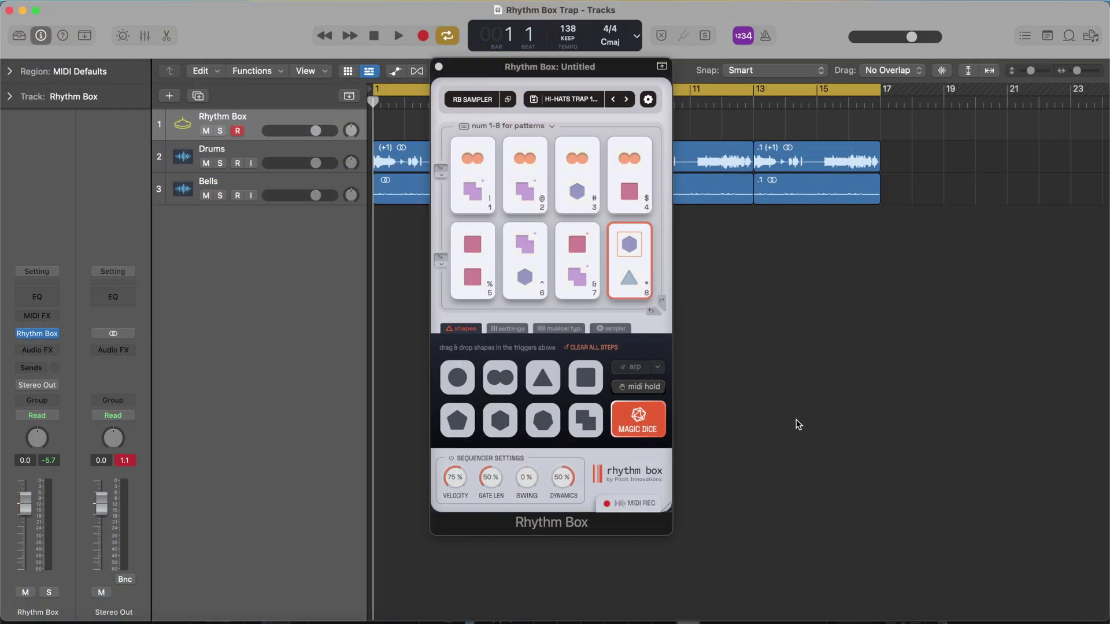
Switch to the browser and read the Rhythm Box product page on pitchinnovations.com down to the musical typing section.
{"action": "key", "text": "ctrl+Right"}
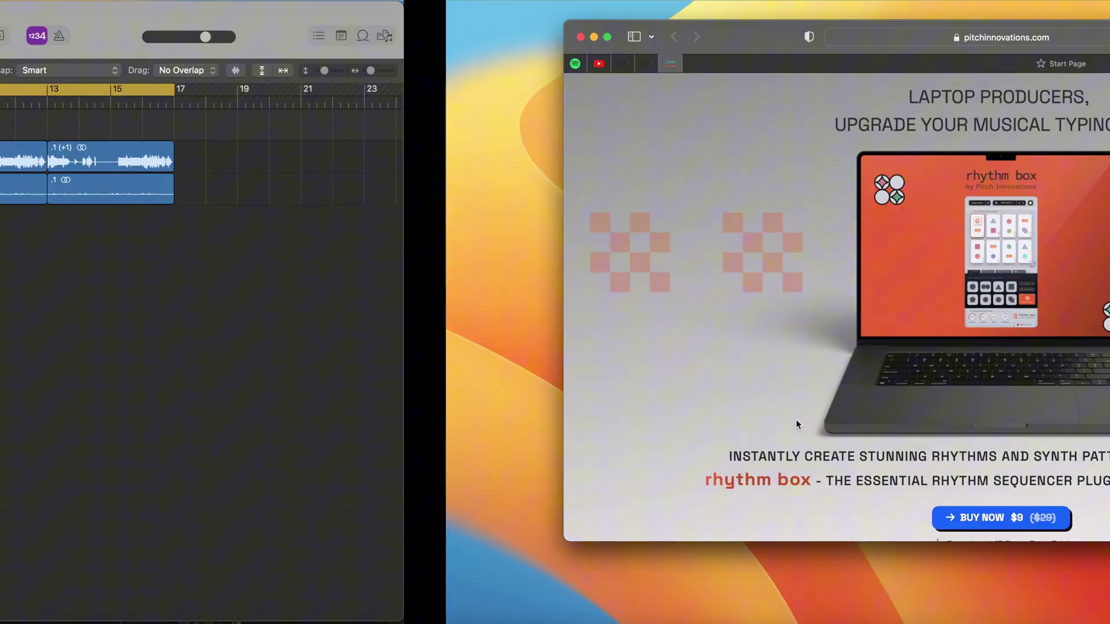
{"action": "scroll", "coordinate": [860, 393], "scroll_direction": "down", "scroll_amount": 10}
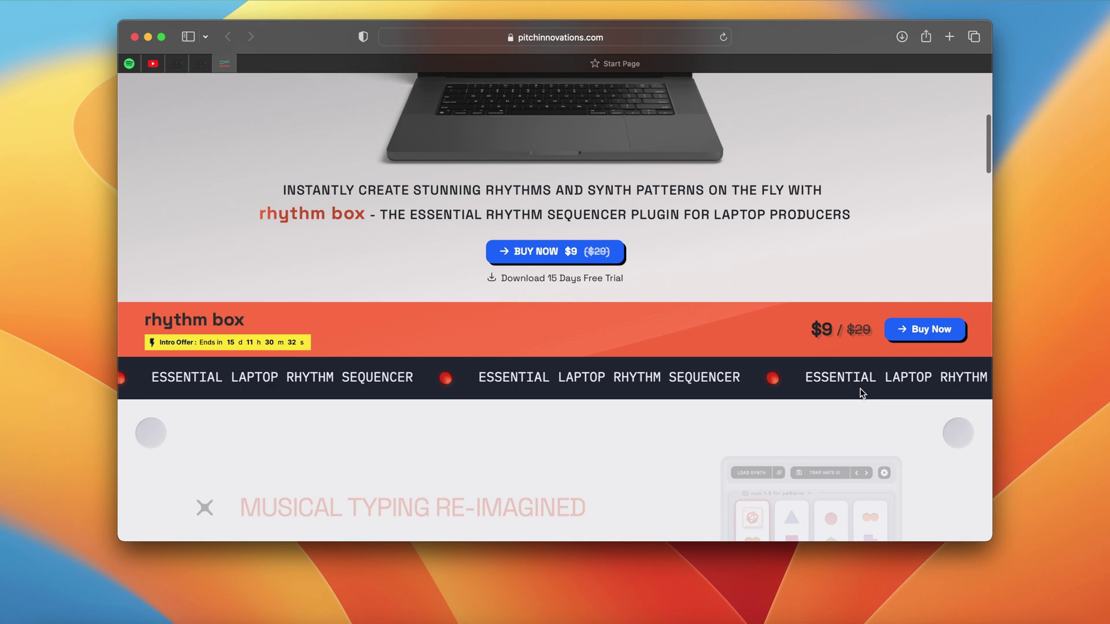
{"action": "scroll", "coordinate": [750, 453], "scroll_direction": "down", "scroll_amount": 2}
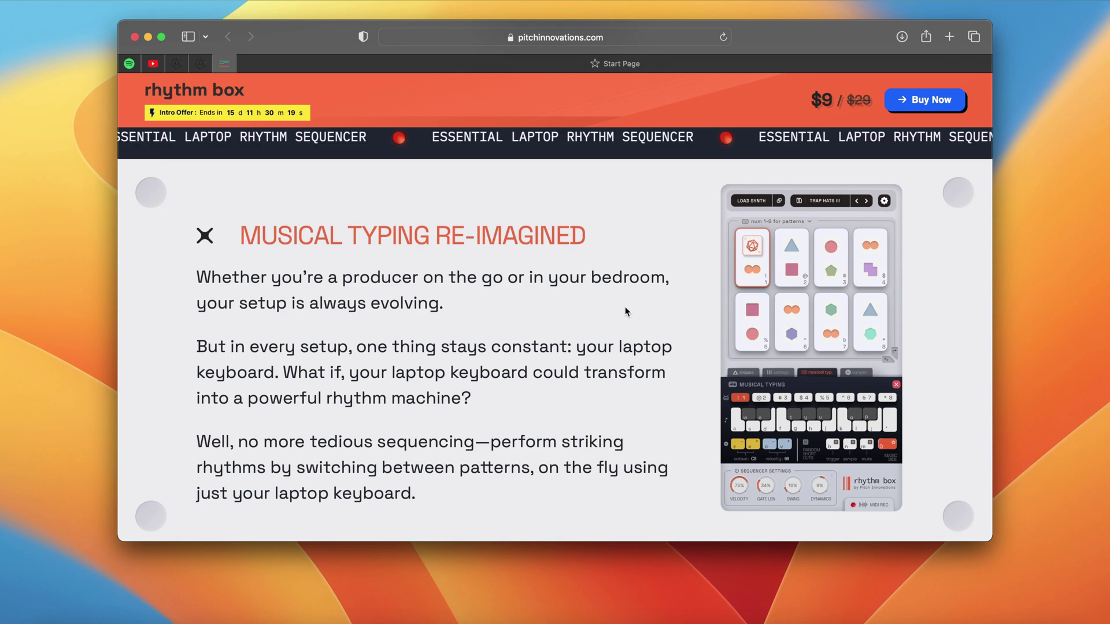
{"action": "scroll", "coordinate": [682, 335], "scroll_direction": "down", "scroll_amount": 1}
{"action": "scroll", "coordinate": [682, 338], "scroll_direction": "down", "scroll_amount": 2}
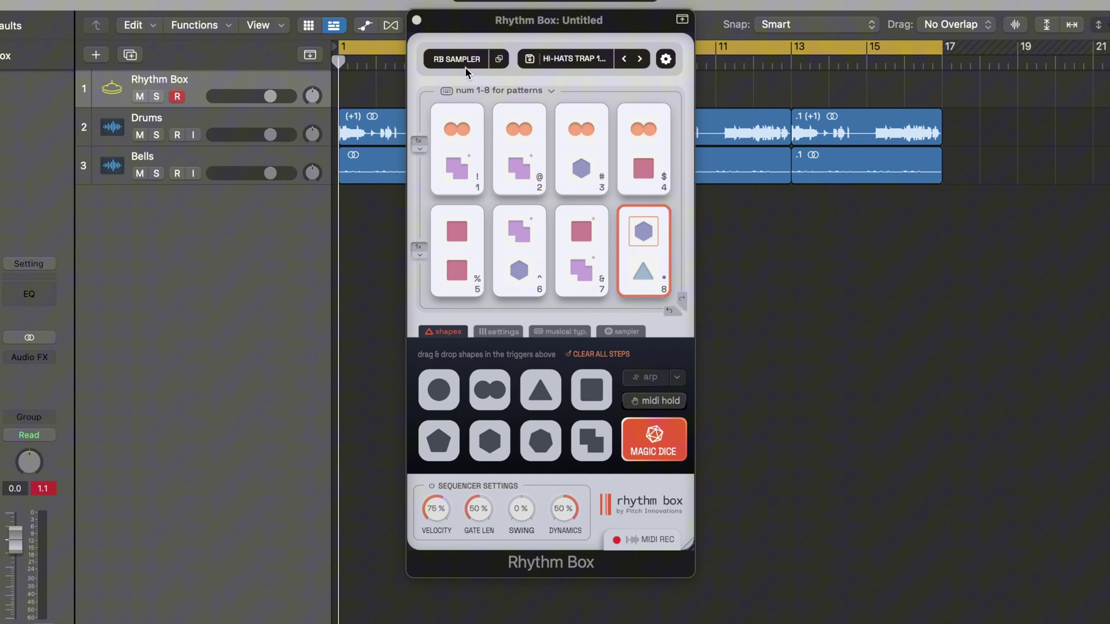
Look through the third-party instruments available as Rhythm Box sound sources, including Spectrasonics and Xfer Records, without changing the RB Sampler.
{"action": "left_click", "coordinate": [456, 59]}
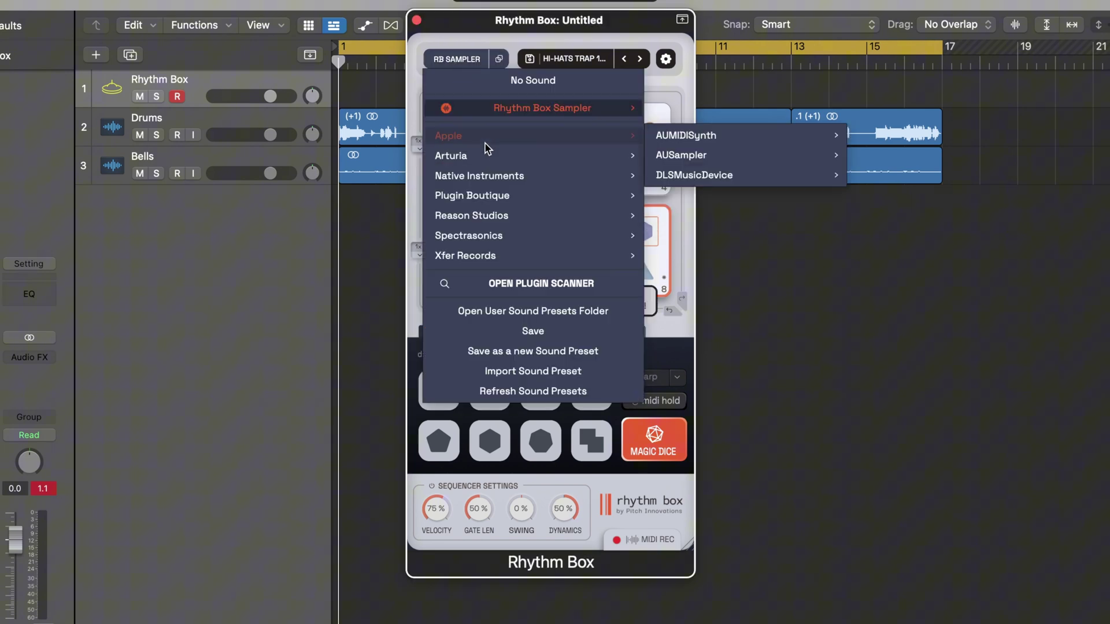
{"action": "mouse_move", "coordinate": [488, 159]}
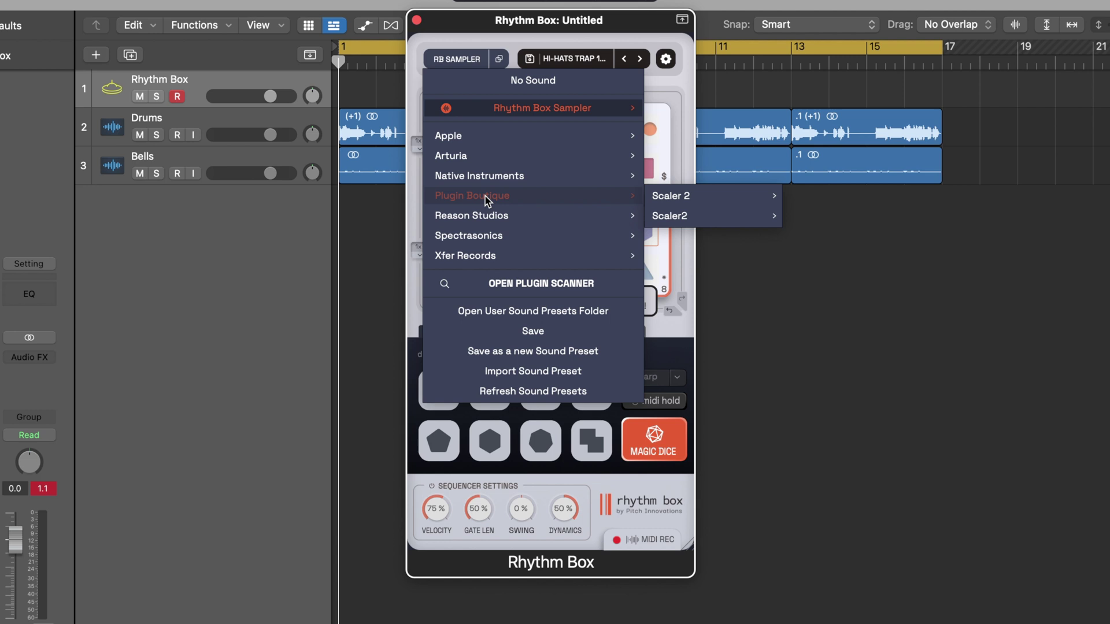
{"action": "mouse_move", "coordinate": [487, 215]}
{"action": "mouse_move", "coordinate": [490, 235]}
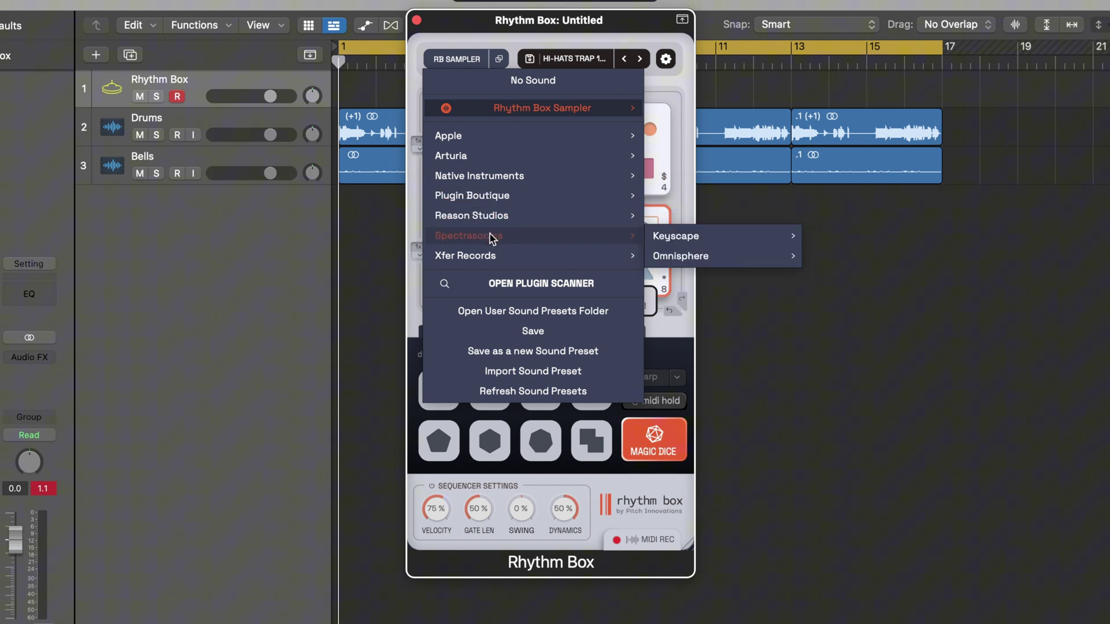
{"action": "mouse_move", "coordinate": [672, 256]}
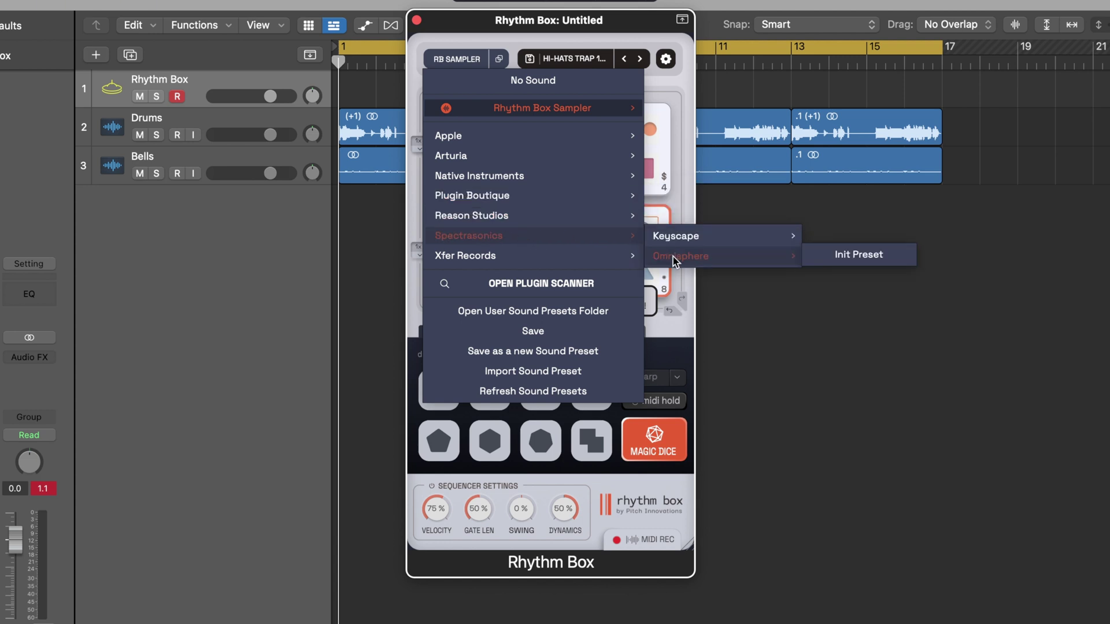
{"action": "mouse_move", "coordinate": [570, 255]}
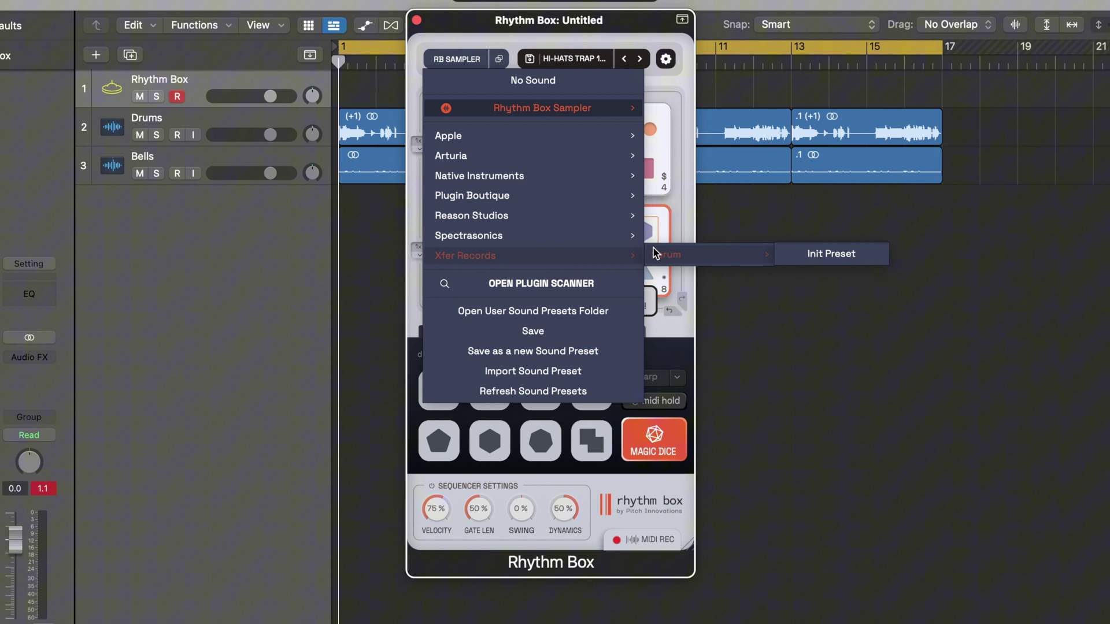
{"action": "mouse_move", "coordinate": [478, 262]}
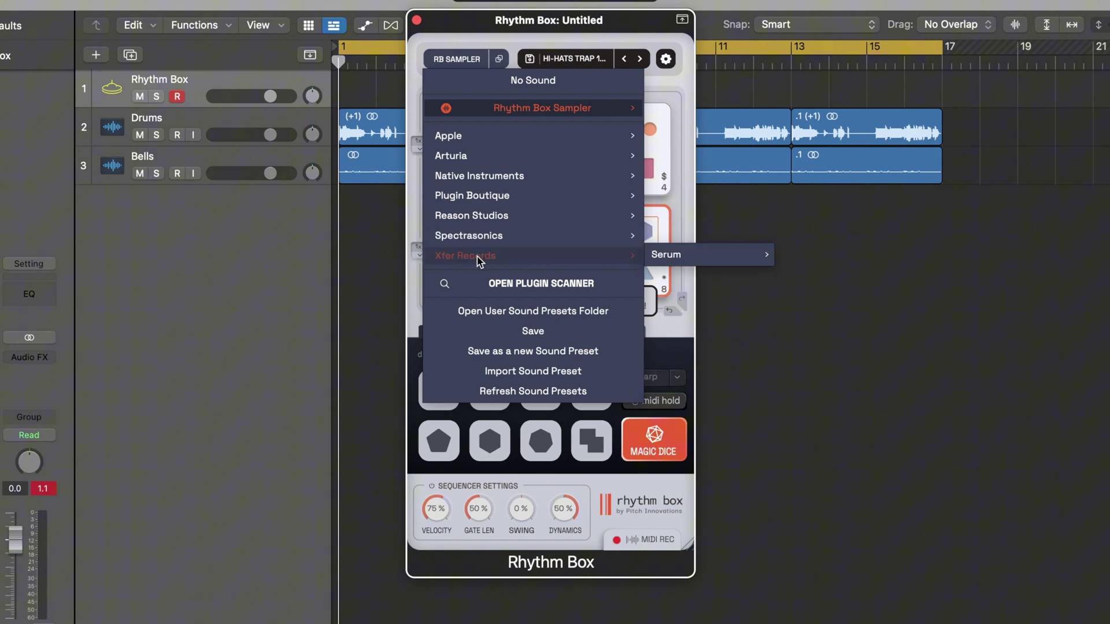
{"action": "left_click", "coordinate": [473, 61]}
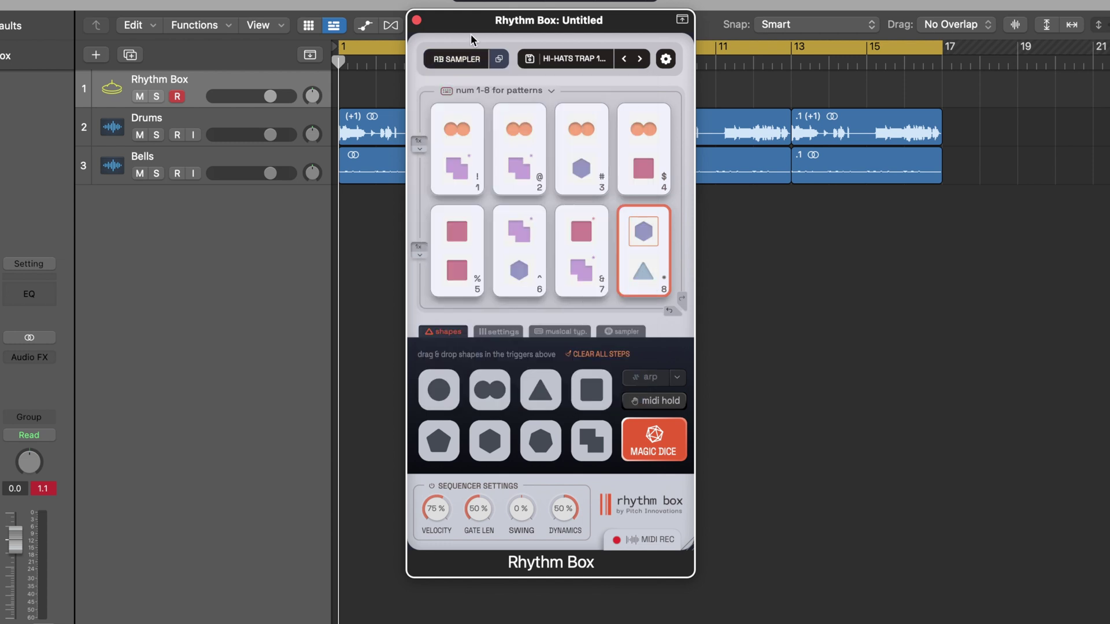
Browse the factory presets by category, from Drums through Percs, Ethnic, Film, Synth and Shapes, and close the preset browser.
{"action": "left_click", "coordinate": [570, 58]}
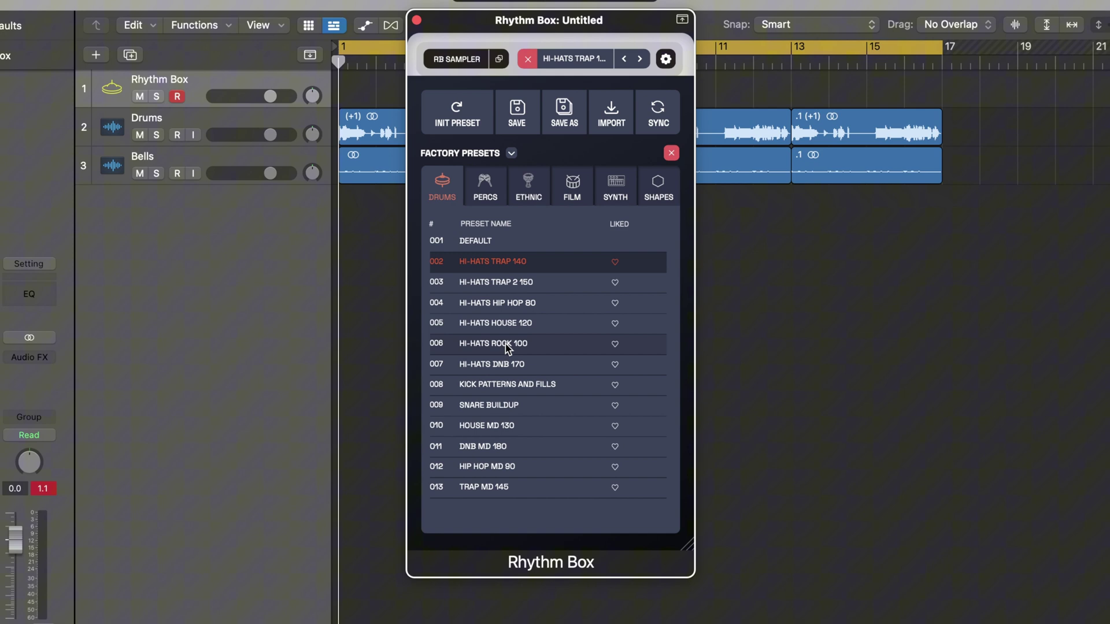
{"action": "left_click", "coordinate": [479, 195]}
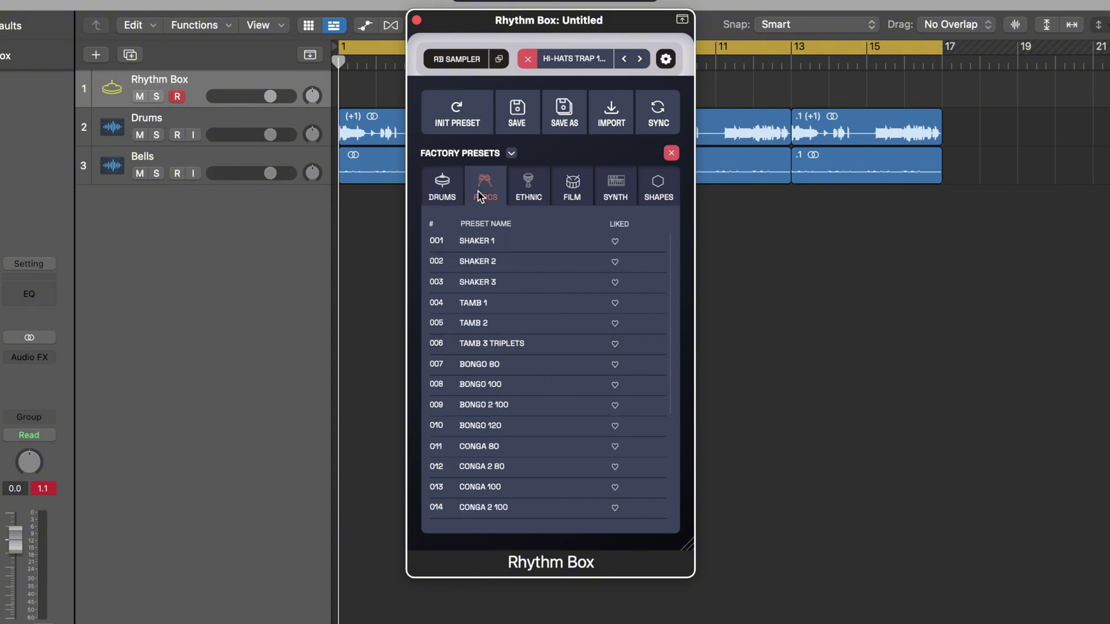
{"action": "left_click", "coordinate": [529, 194]}
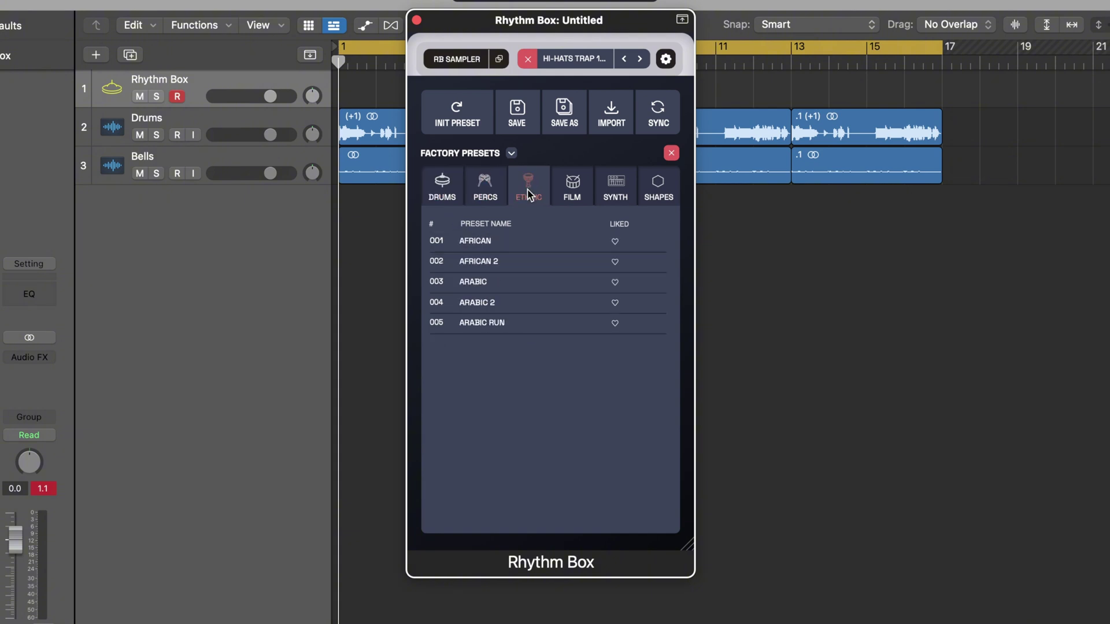
{"action": "left_click", "coordinate": [575, 195]}
{"action": "left_click", "coordinate": [624, 192]}
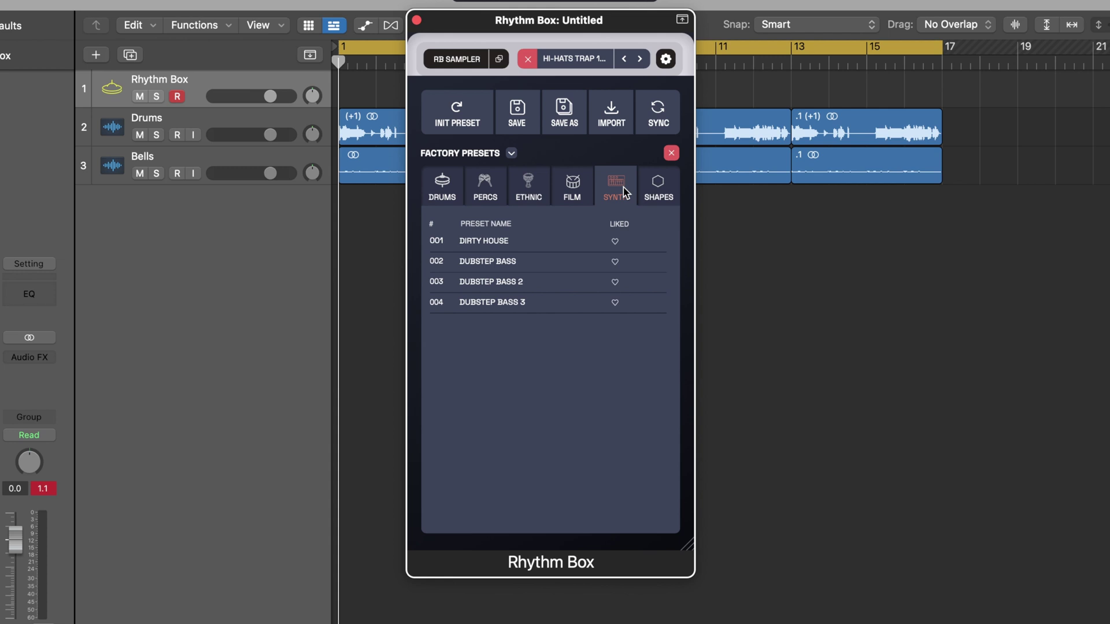
{"action": "left_click", "coordinate": [668, 185]}
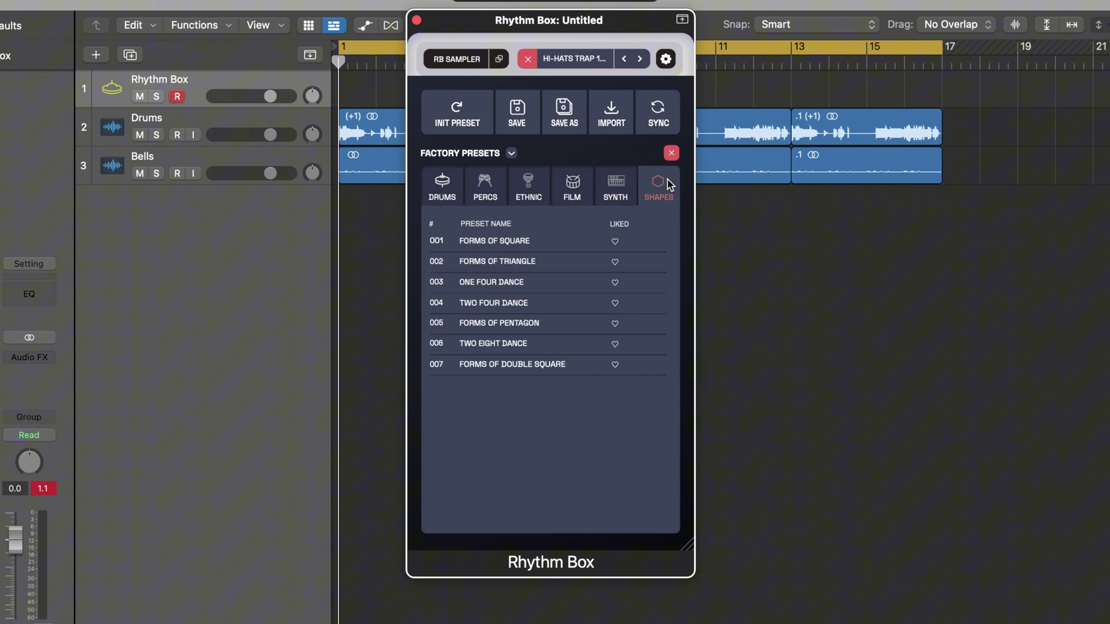
{"action": "left_click", "coordinate": [672, 154]}
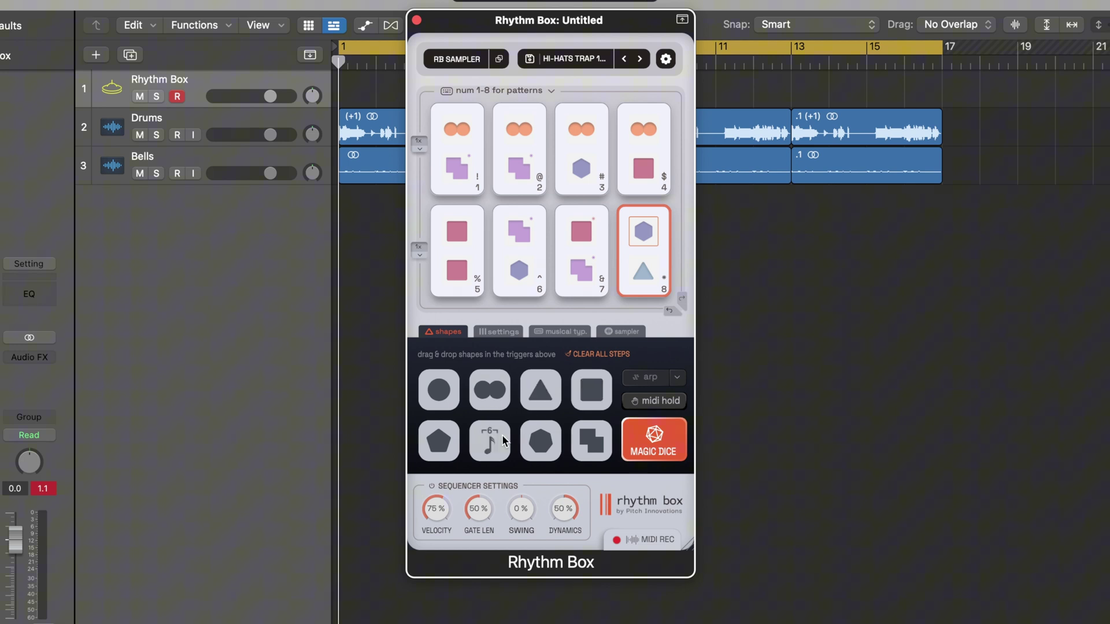
Place the hexagon shape in the second slot of trigger 7 and briefly play the Drums and Bells loops.
{"action": "left_click_drag", "start_coordinate": [492, 441], "coordinate": [581, 269]}
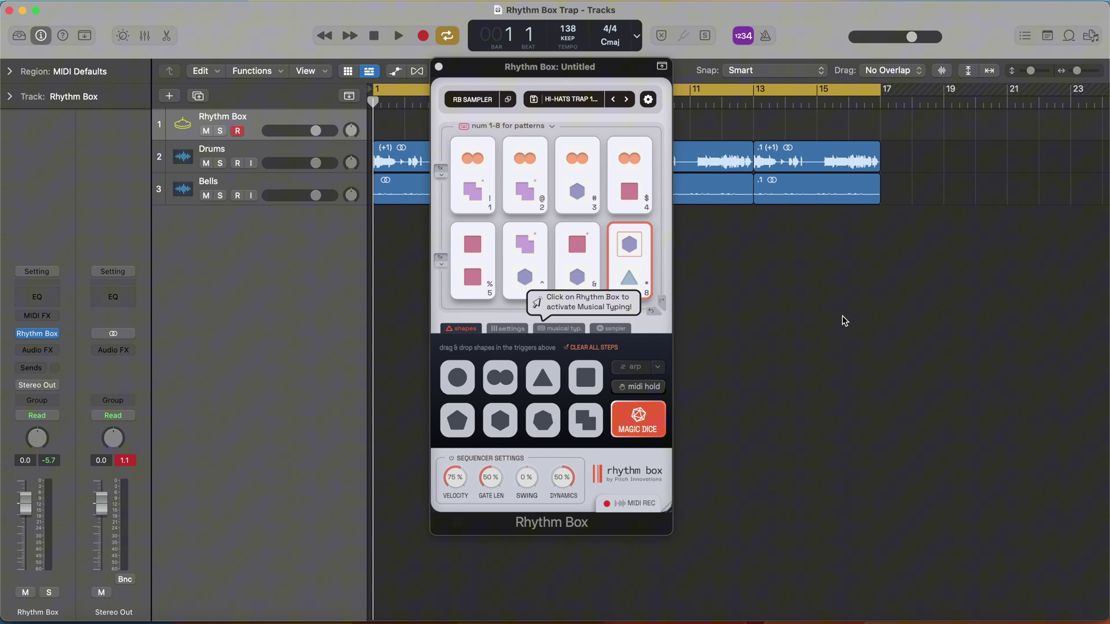
{"action": "key", "text": "space"}
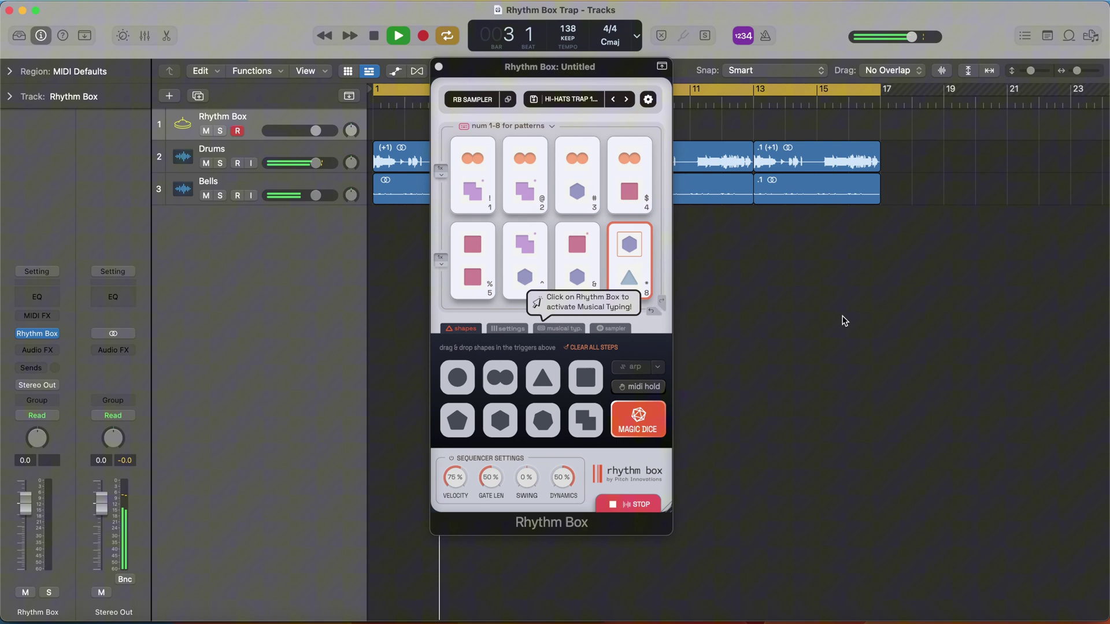
{"action": "key", "text": "space"}
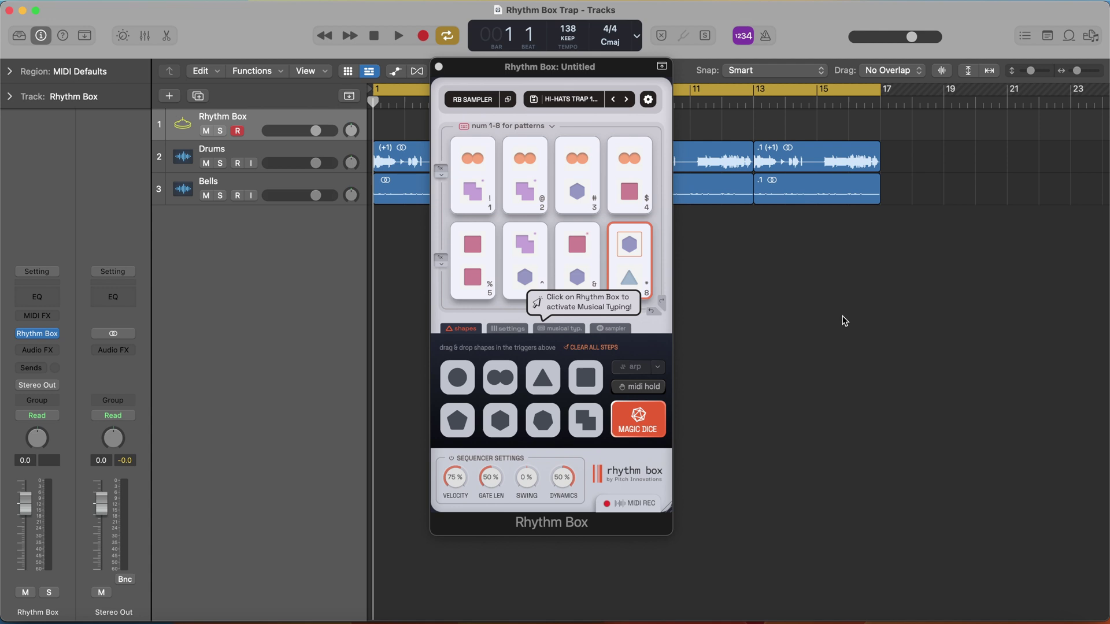
Use the HI-HATS TRAP 140 drum preset and capture a pattern performance over the playing Drums and Bells loops.
{"action": "left_click", "coordinate": [571, 99]}
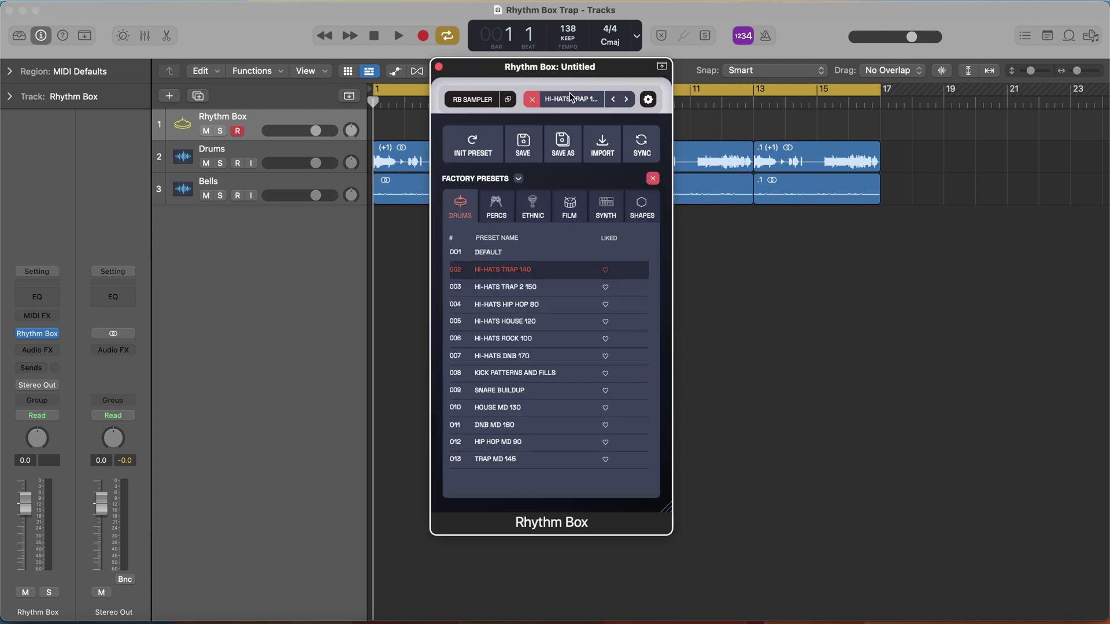
{"action": "left_click", "coordinate": [543, 269]}
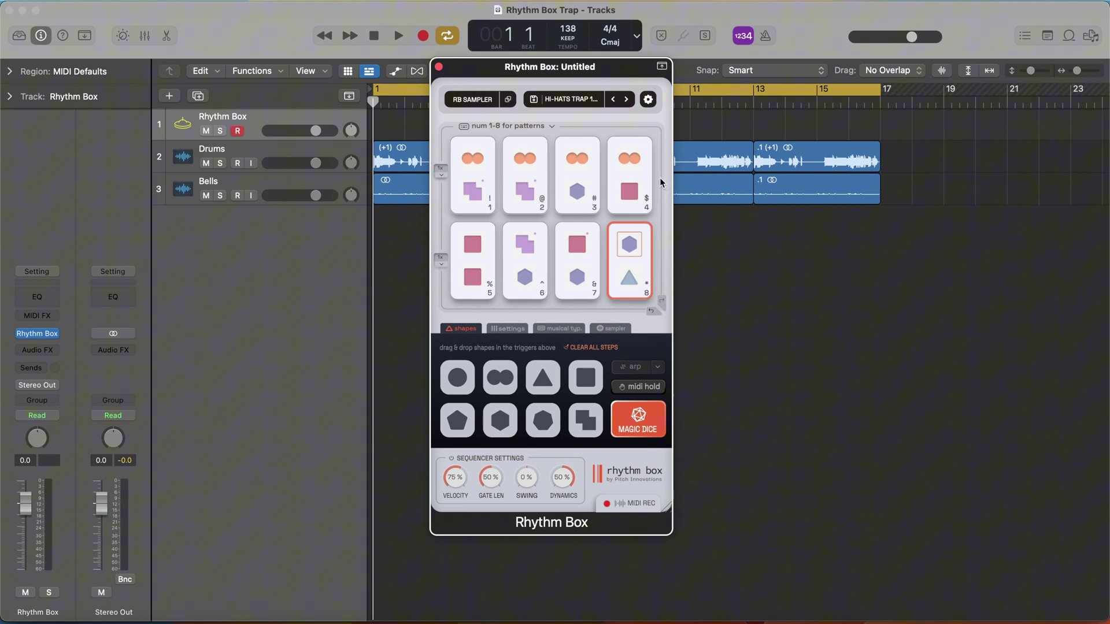
{"action": "key", "text": "space"}
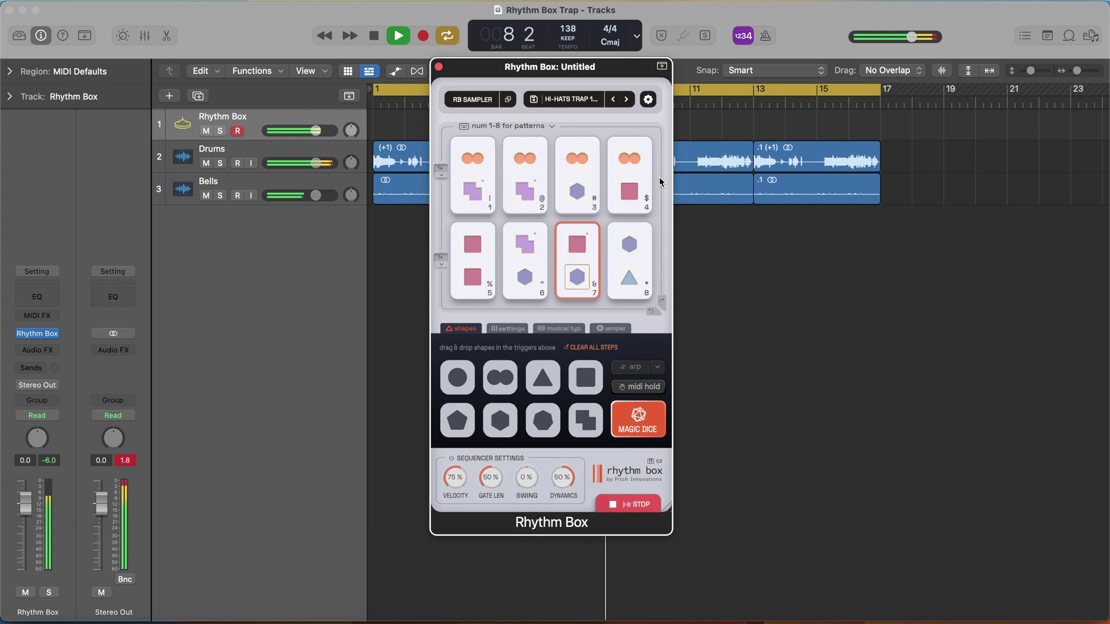
{"action": "key", "text": "space"}
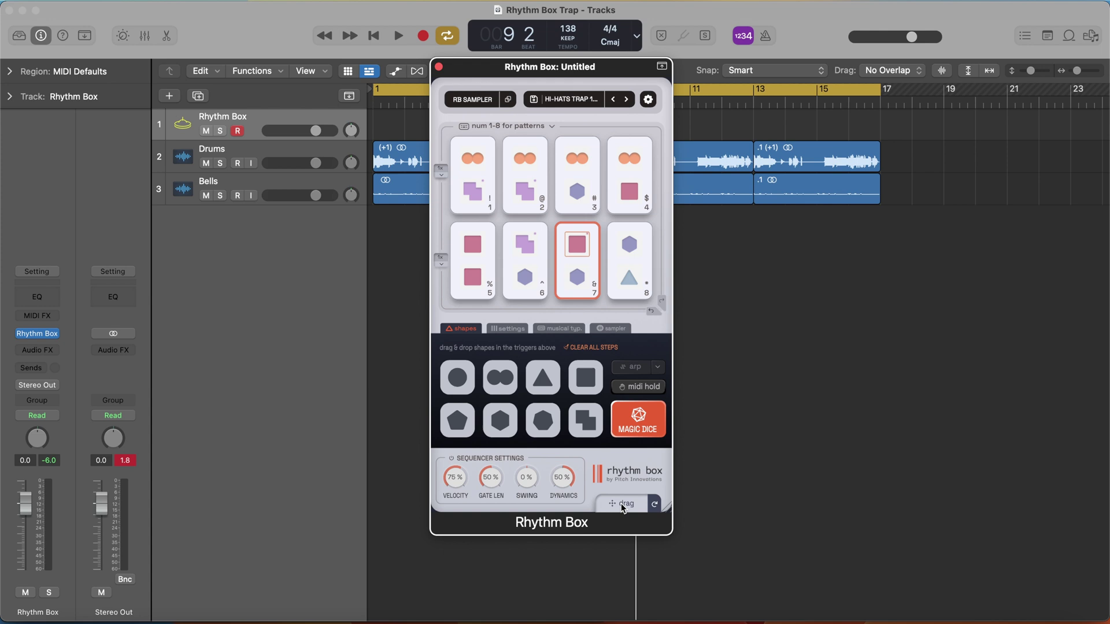
Export the captured MIDI clip to the Rhythm Box track, move it to start at bar 1, and close the plugin window.
{"action": "left_click_drag", "start_coordinate": [623, 507], "coordinate": [694, 127]}
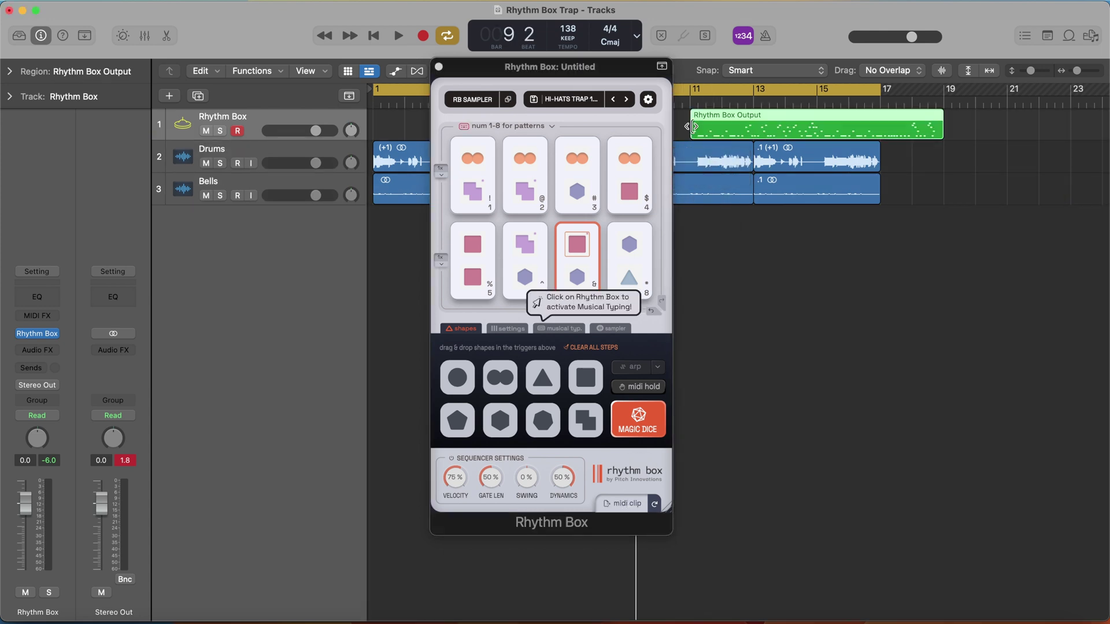
{"action": "left_click_drag", "start_coordinate": [786, 120], "coordinate": [418, 123]}
{"action": "key", "text": "super+w"}
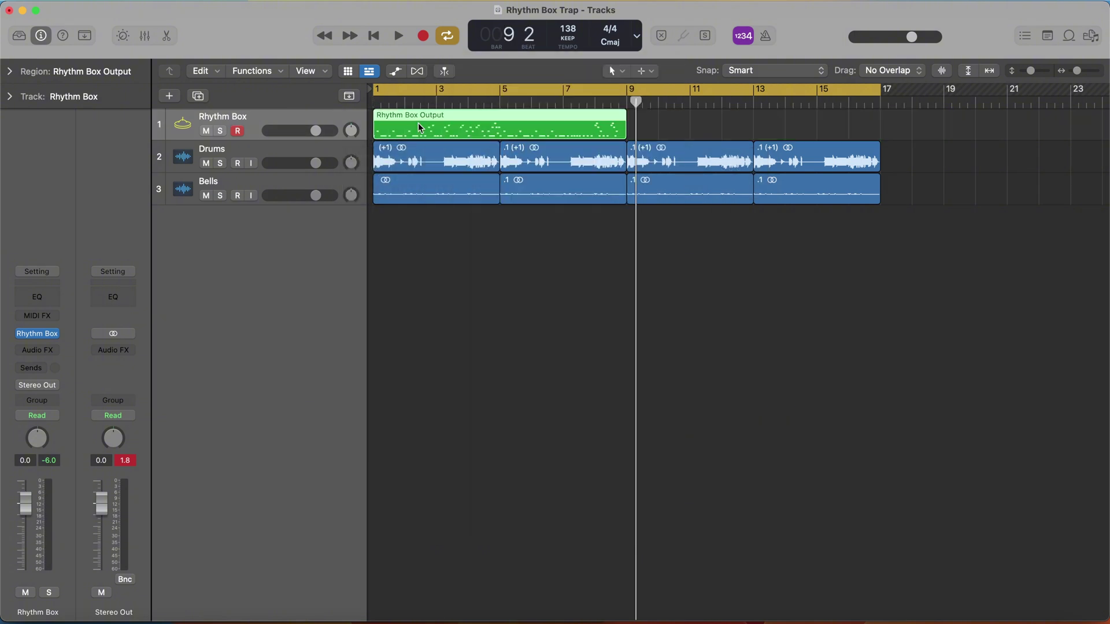
Open the Rhythm Box Output region in an enlarged Piano Roll and examine its hi-hat notes up close.
{"action": "double_click", "coordinate": [567, 126]}
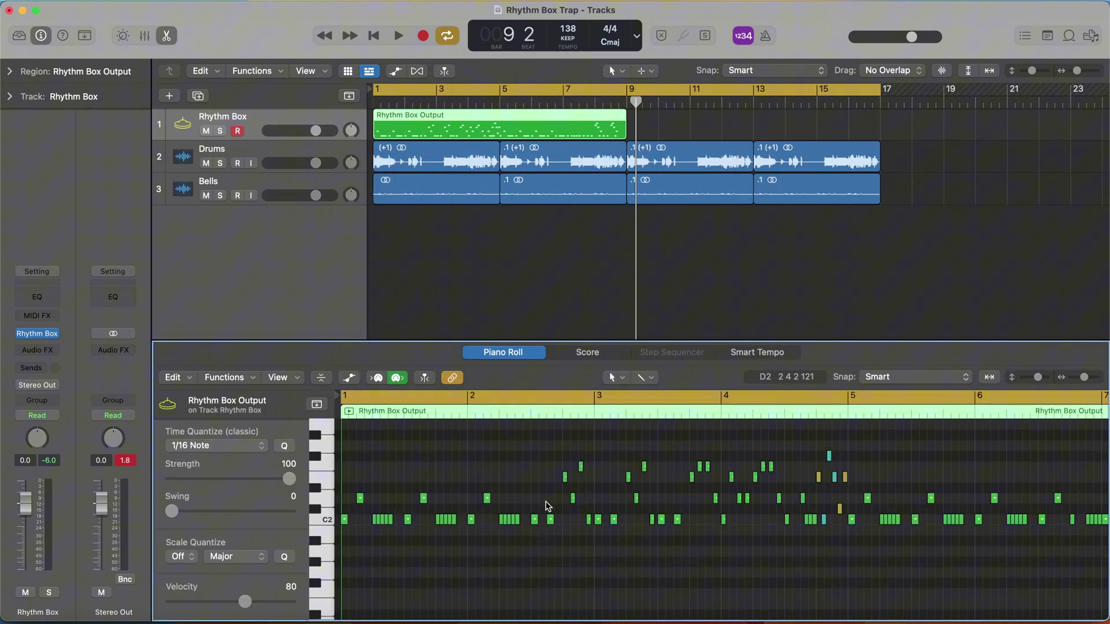
{"action": "scroll", "coordinate": [461, 508], "scroll_direction": "up", "scroll_amount": 5}
{"action": "scroll", "coordinate": [462, 509], "scroll_direction": "down", "scroll_amount": 5}
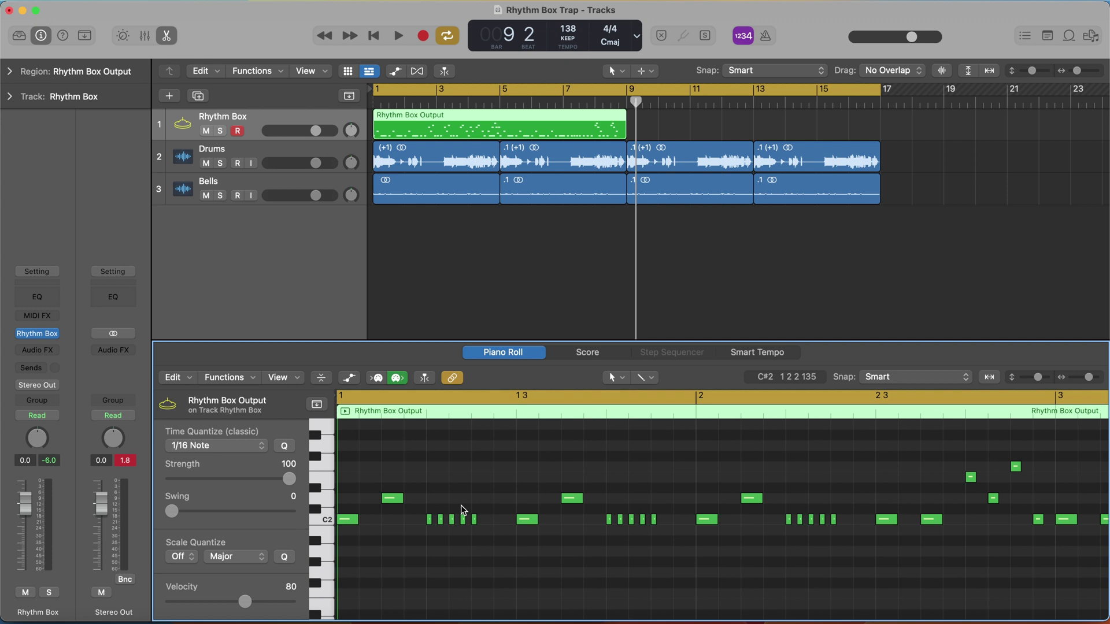
{"action": "left_click_drag", "start_coordinate": [474, 341], "coordinate": [491, 270]}
{"action": "key", "text": "z"}
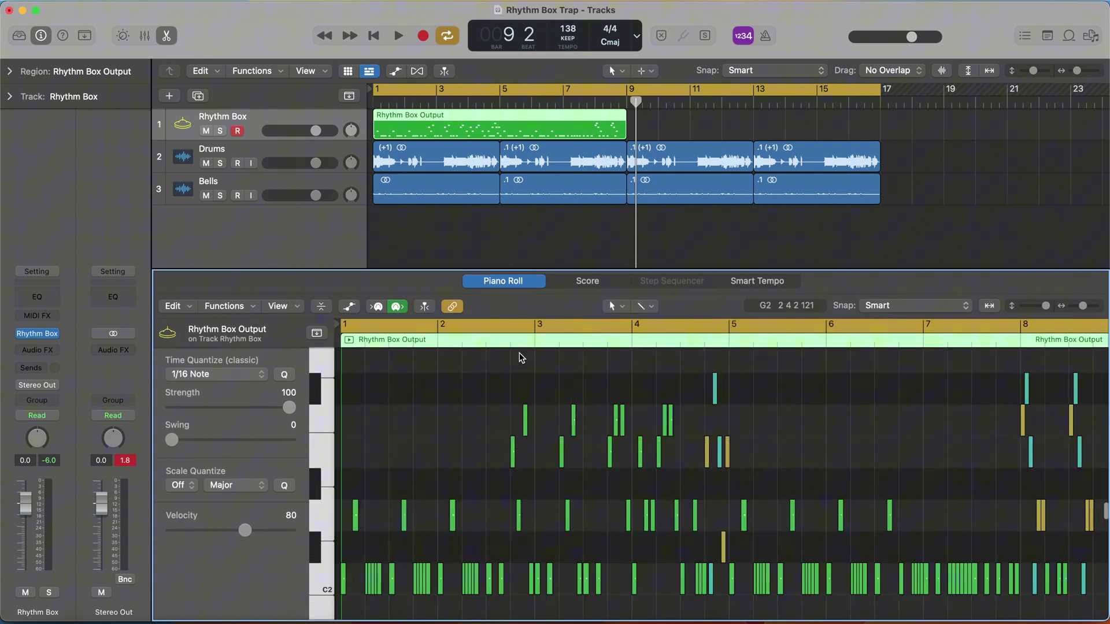
{"action": "scroll", "coordinate": [526, 416], "scroll_direction": "up", "scroll_amount": 8}
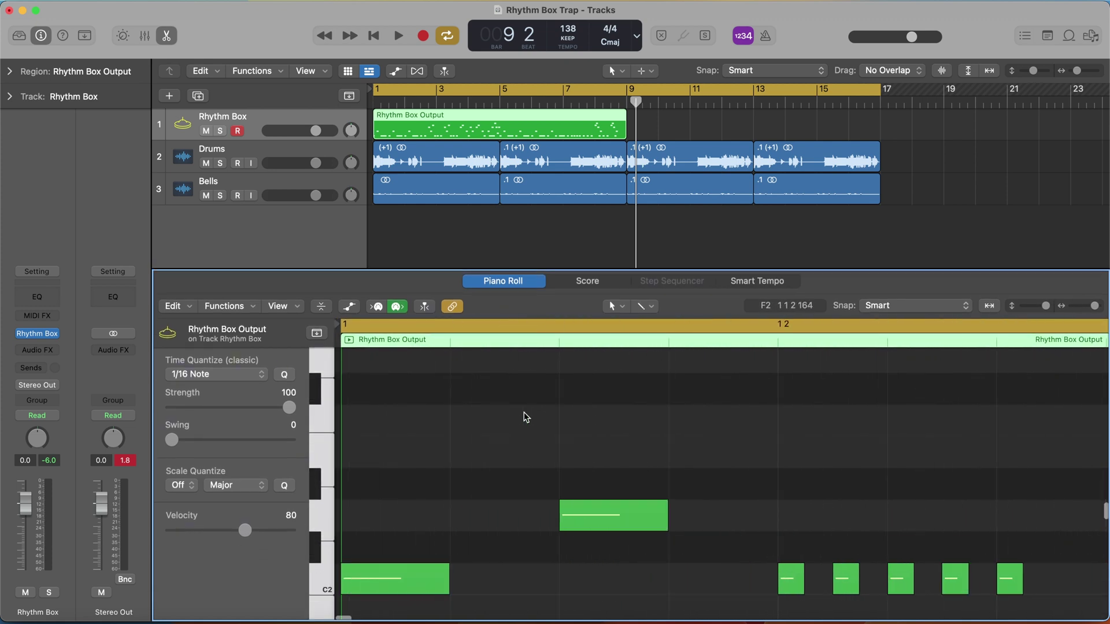
{"action": "scroll", "coordinate": [526, 416], "scroll_direction": "down", "scroll_amount": 5}
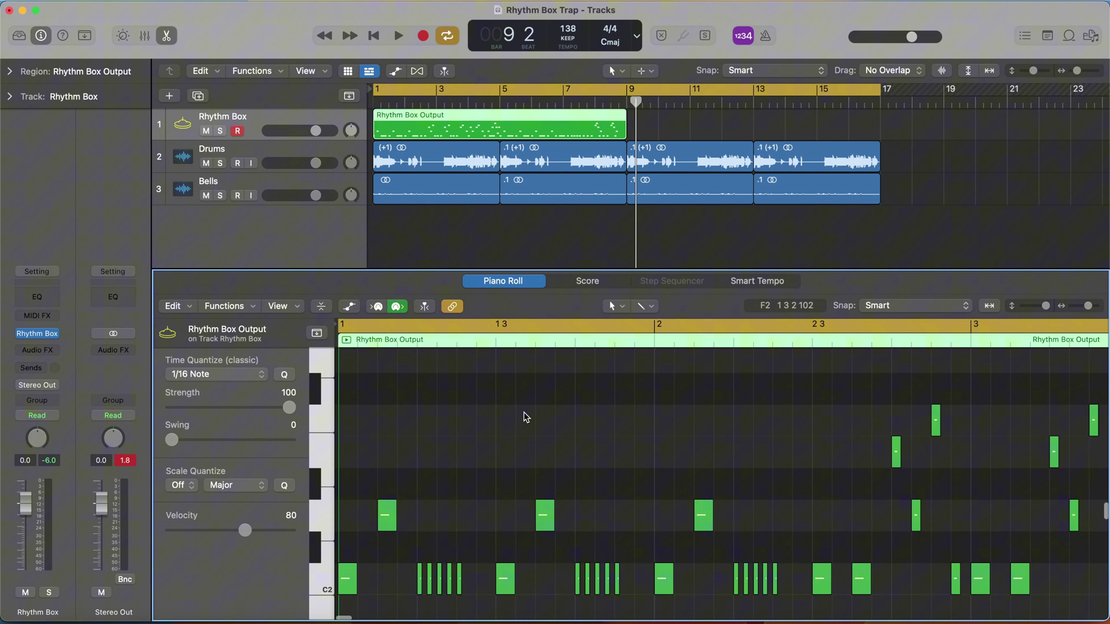
Play the arrangement from the beginning to hear the new hi-hat region, closing the Piano Roll, and stop at bar 5.
{"action": "key", "text": "Return"}
{"action": "key", "text": "space"}
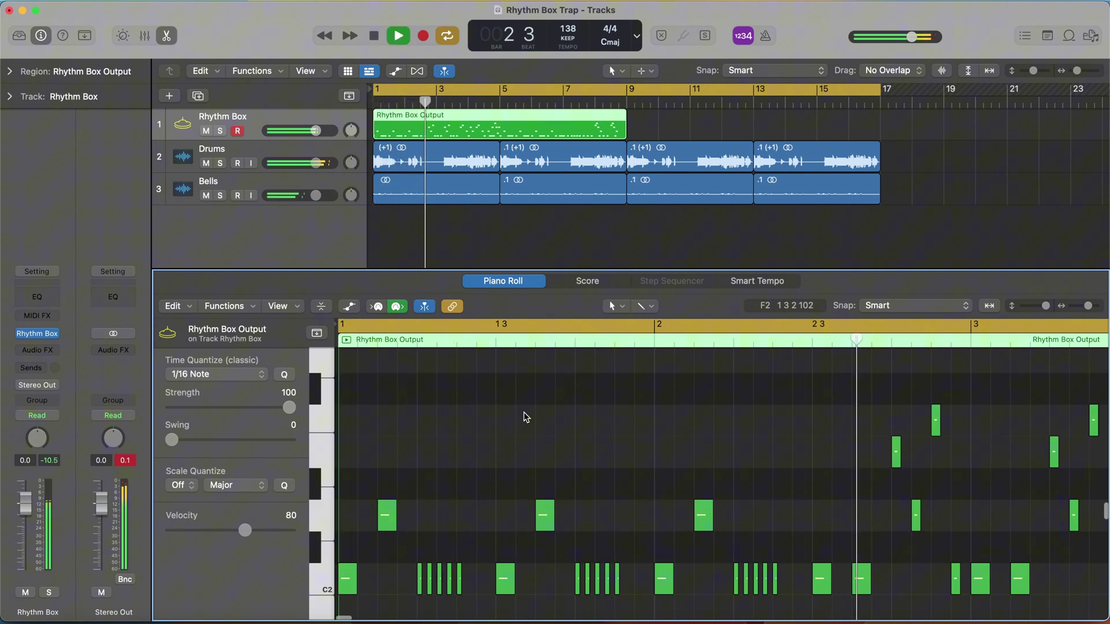
{"action": "key", "text": "e"}
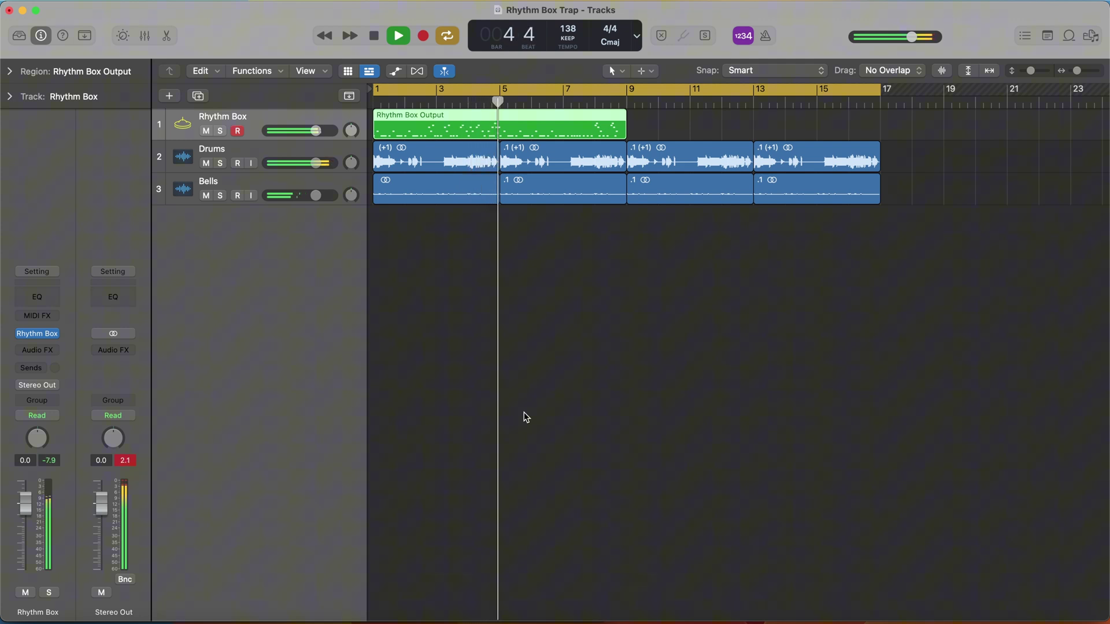
{"action": "key", "text": "space"}
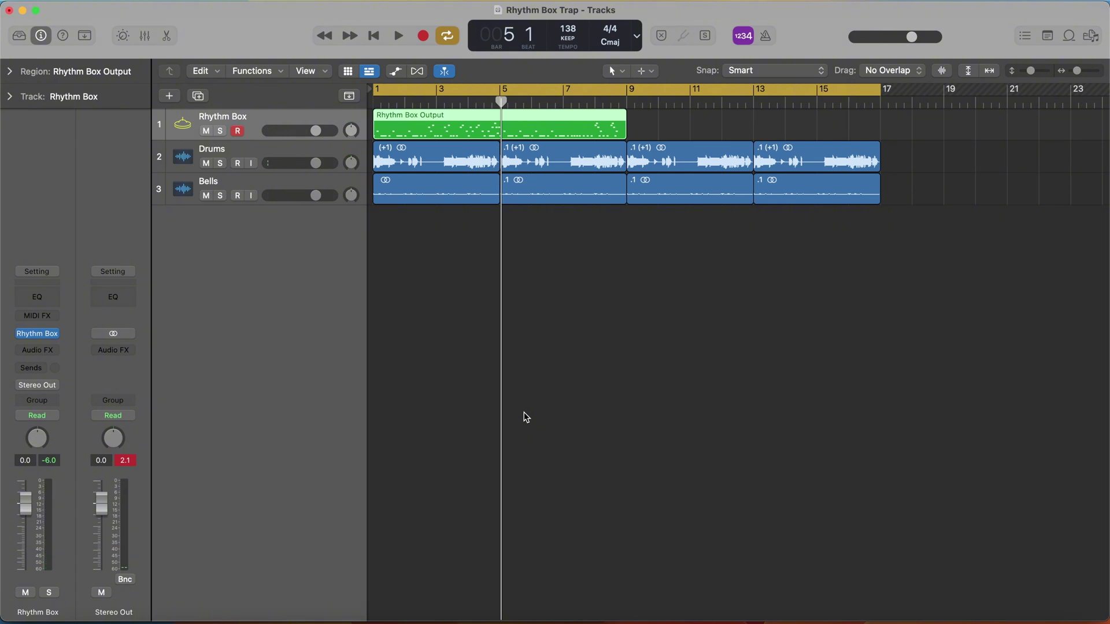
Bring the Rhythm Box plugin window back into view.
{"action": "left_click", "coordinate": [526, 417]}
{"action": "key", "text": "v"}
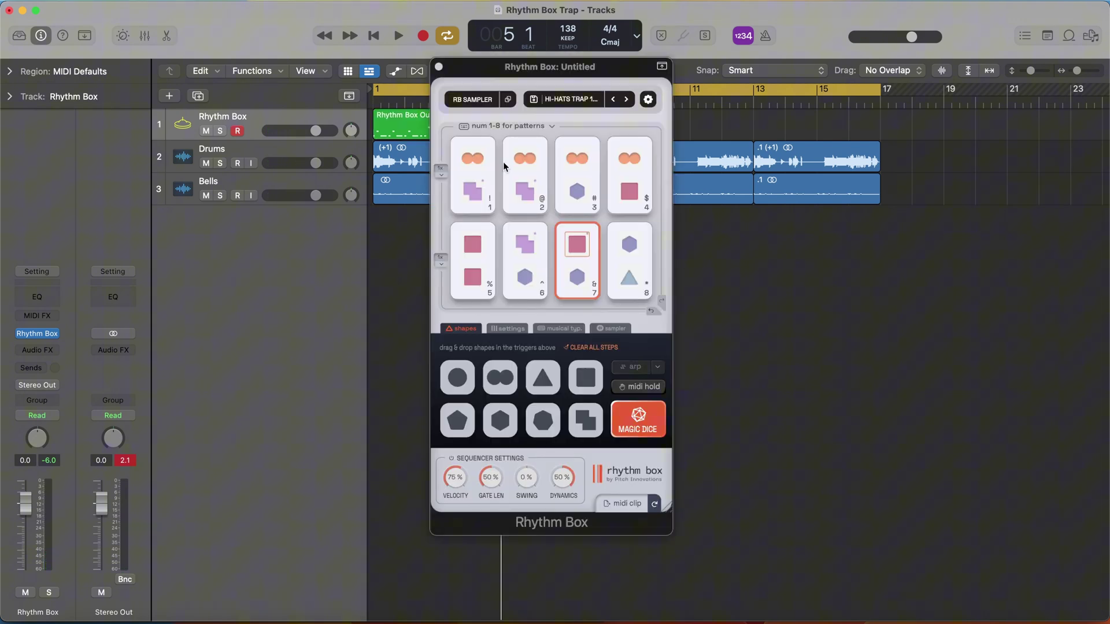
Move the Rhythm Box Output region to bar 17 and clear all steps from the eight patterns.
{"action": "left_click_drag", "start_coordinate": [383, 118], "coordinate": [891, 115]}
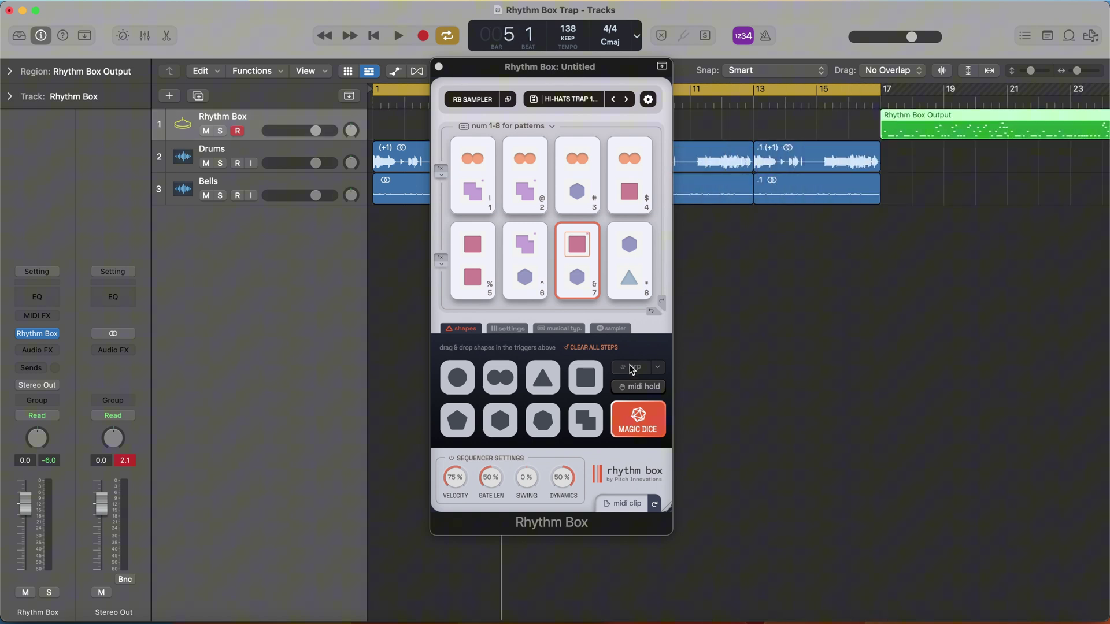
{"action": "left_click", "coordinate": [599, 348]}
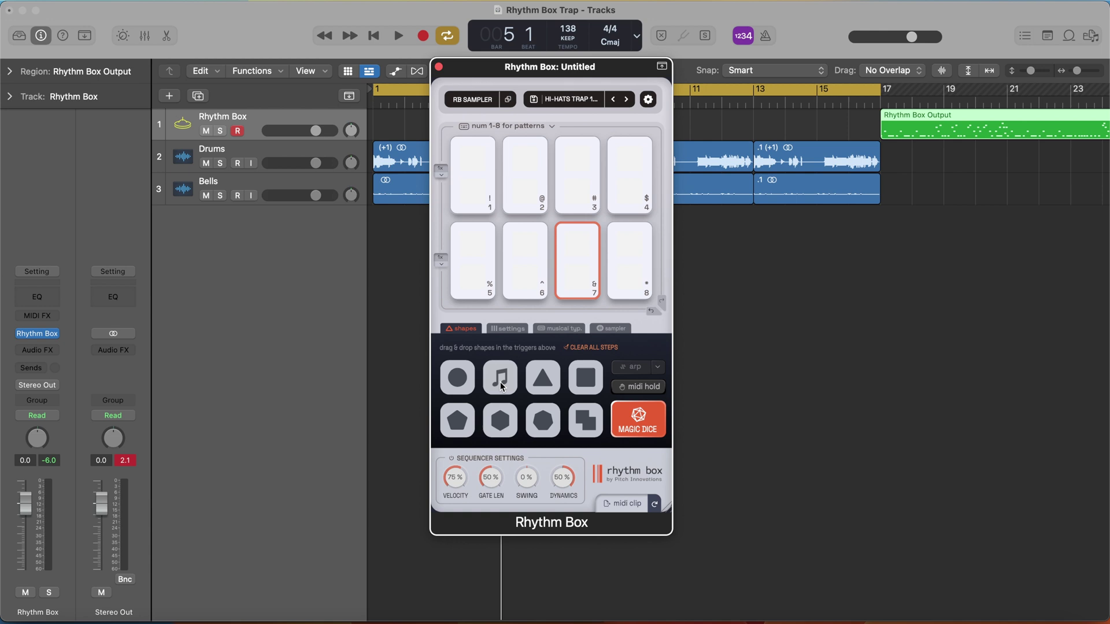
Place the double-circle and triangle shapes in pattern 1 and audition it over the drum and bell loops.
{"action": "left_click_drag", "start_coordinate": [500, 381], "coordinate": [472, 160]}
{"action": "left_click_drag", "start_coordinate": [548, 387], "coordinate": [473, 193]}
{"action": "key", "text": "1"}
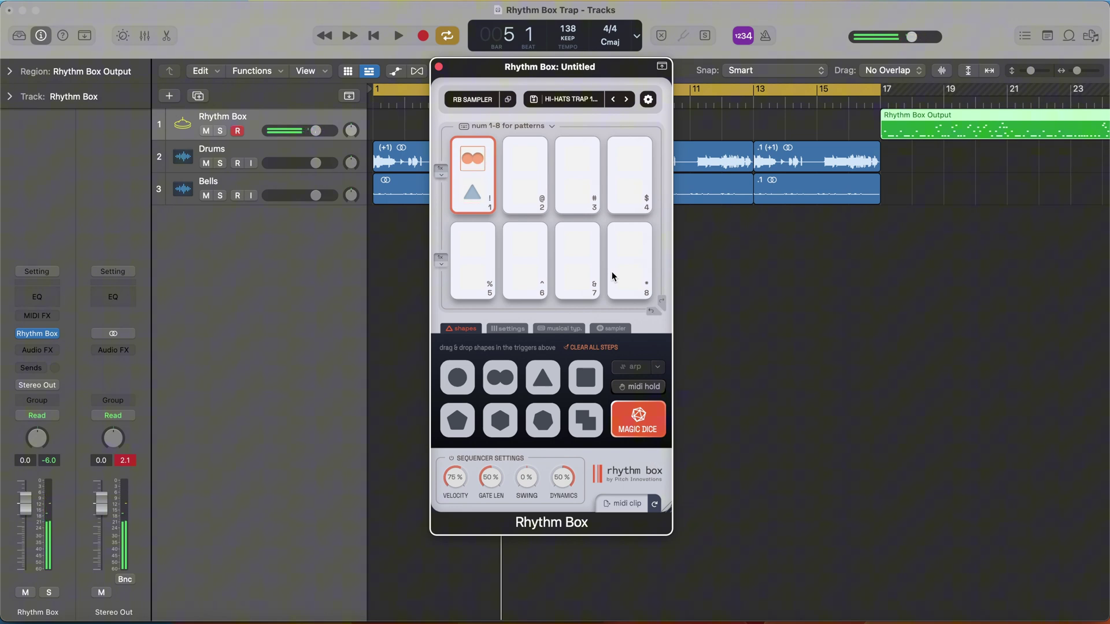
{"action": "key", "text": "space"}
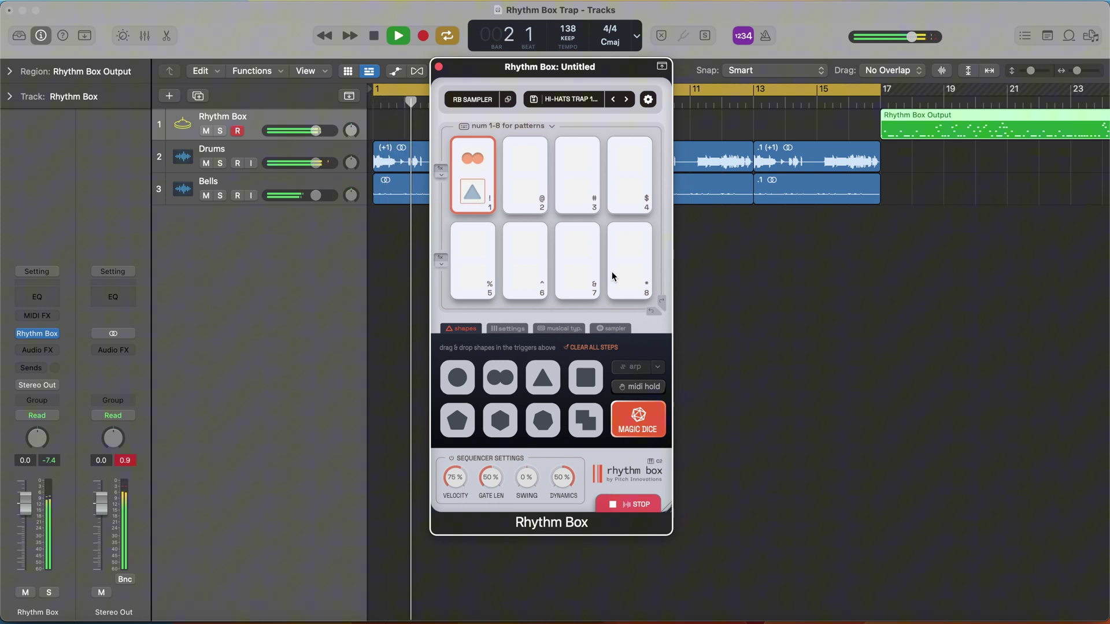
{"action": "key", "text": "space"}
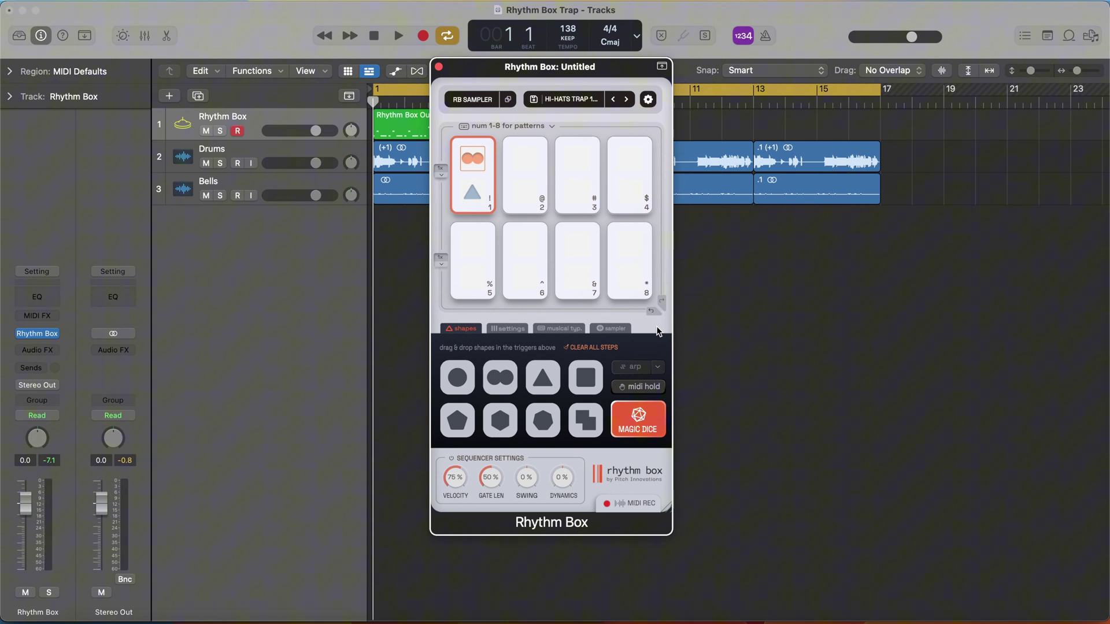
Examine the trigger sequences of both pattern 1 shapes, their assigned notes, and the matching sounds in the sampler.
{"action": "left_click", "coordinate": [508, 328]}
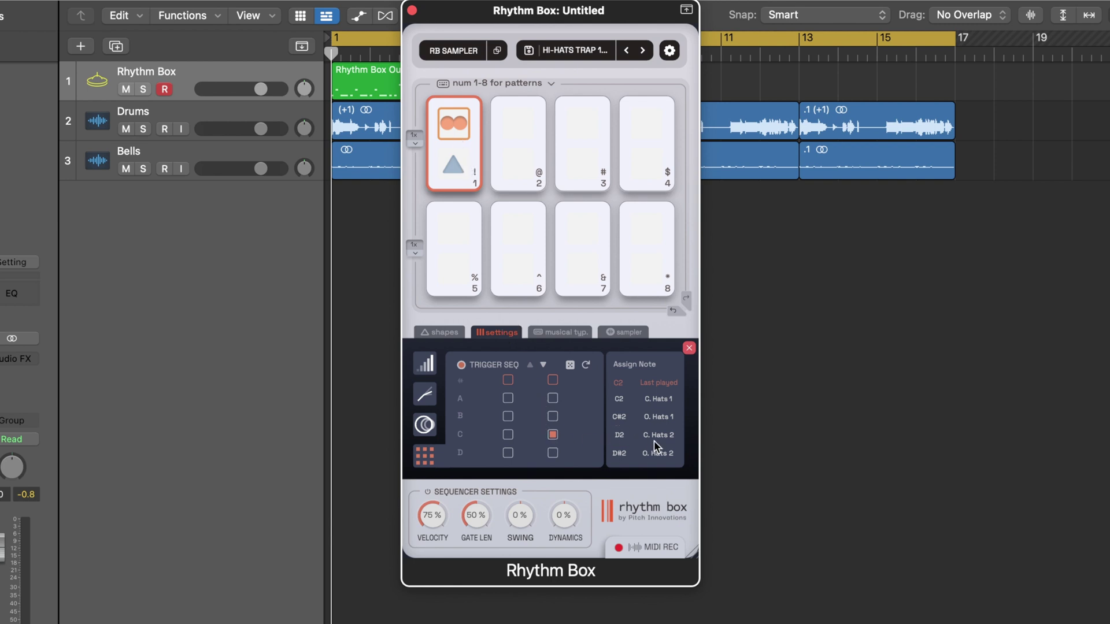
{"action": "left_click", "coordinate": [542, 365]}
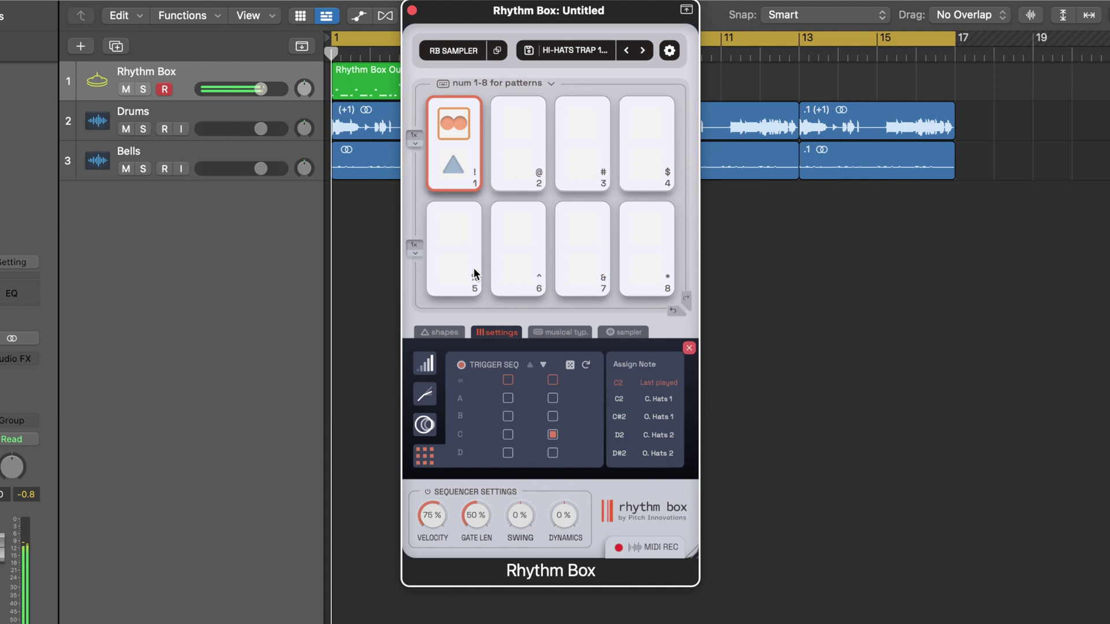
{"action": "left_click", "coordinate": [453, 165]}
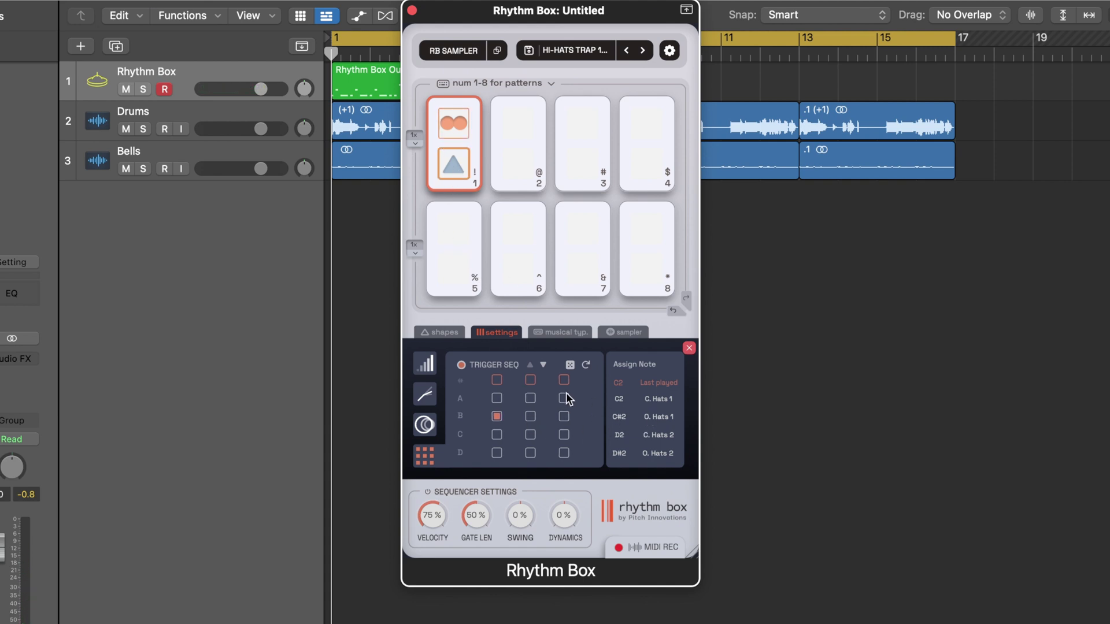
{"action": "left_click", "coordinate": [540, 364]}
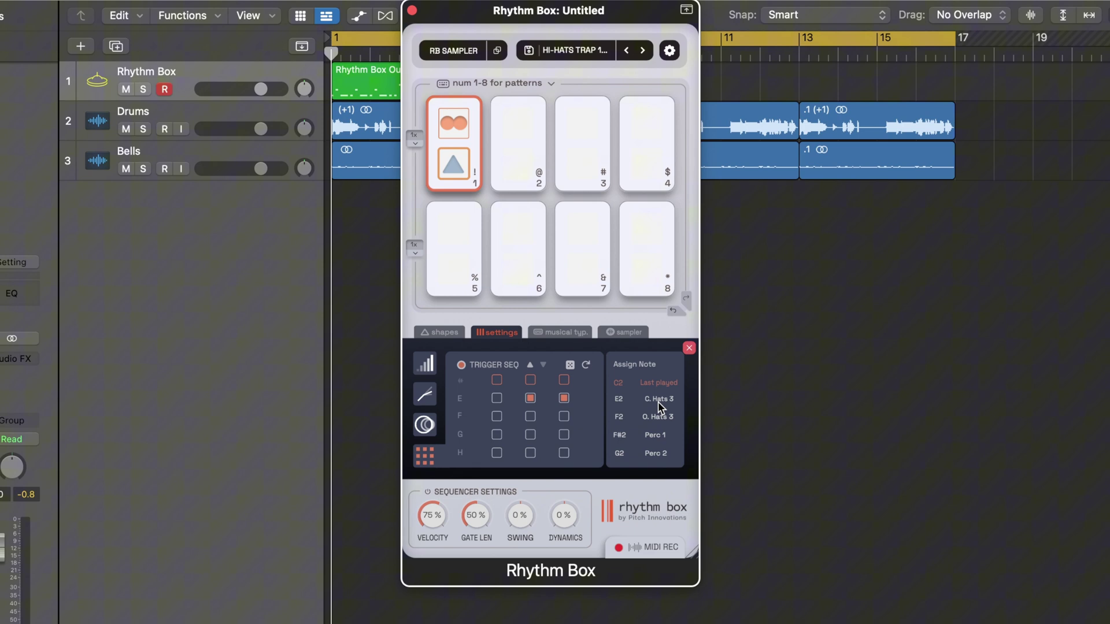
{"action": "left_click", "coordinate": [633, 335]}
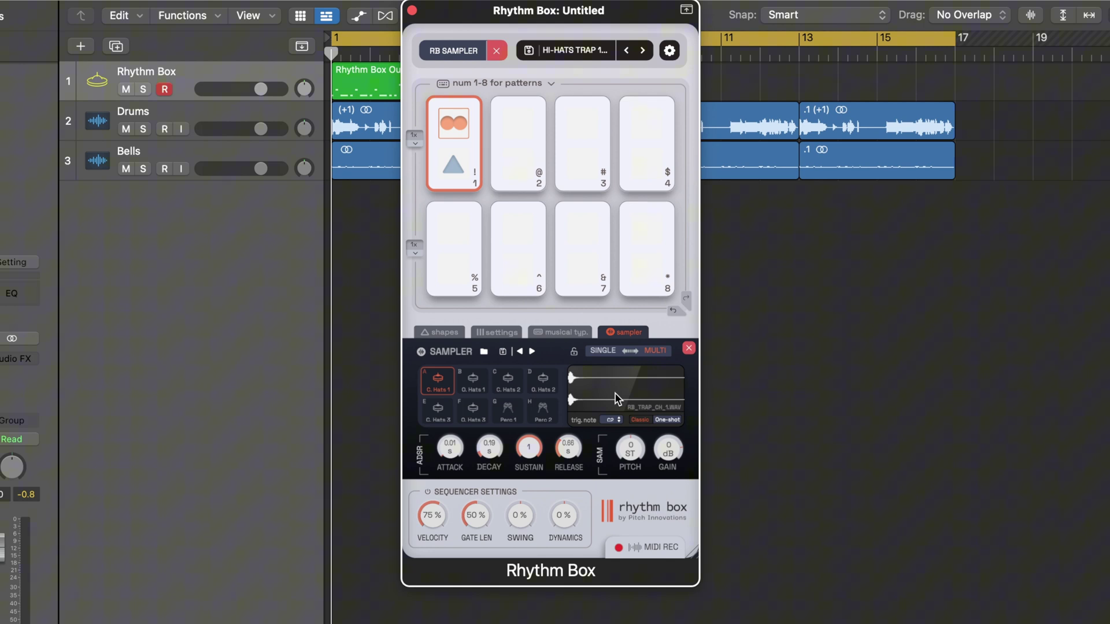
Reassign the first trigger step of pattern 1's double-circle shape to row F, O. Hats 3, and audition the pattern.
{"action": "left_click", "coordinate": [498, 333]}
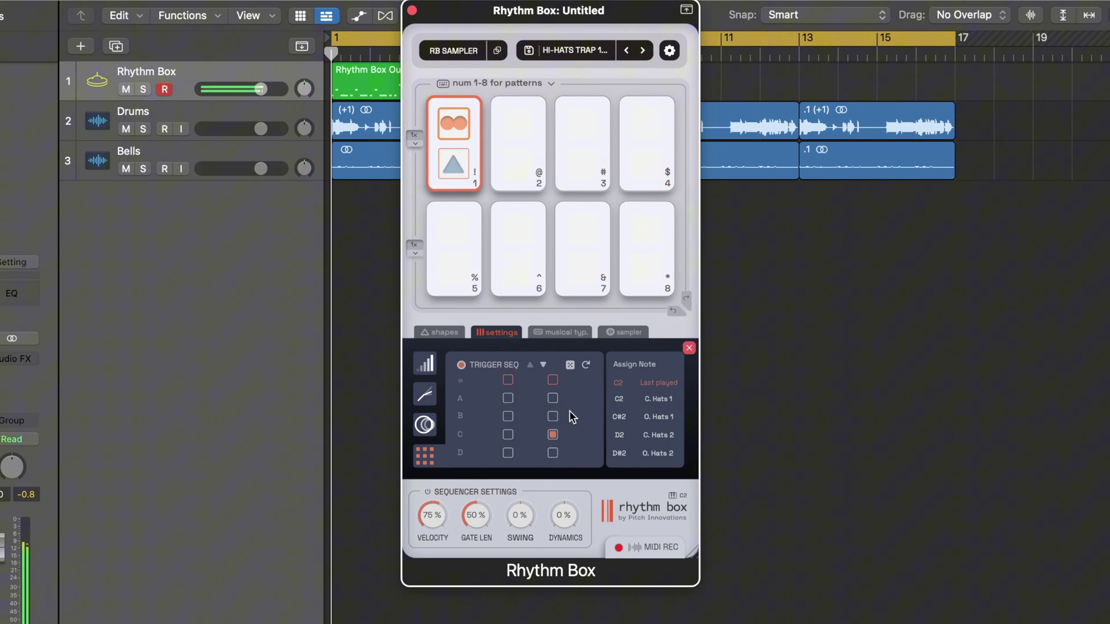
{"action": "left_click", "coordinate": [460, 121]}
{"action": "left_click", "coordinate": [459, 121]}
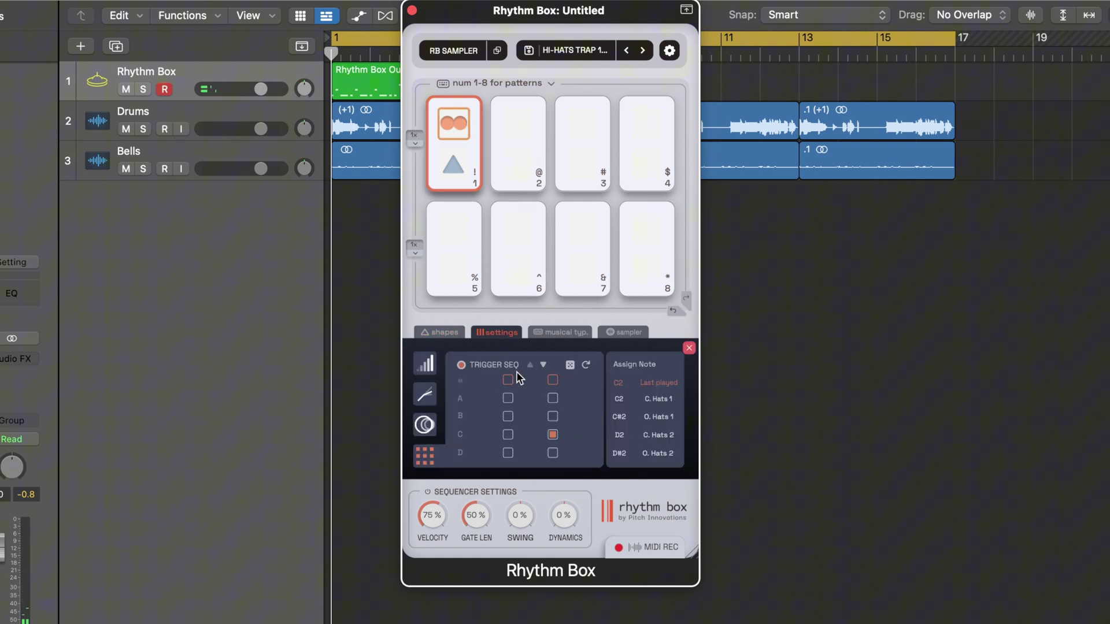
{"action": "left_click", "coordinate": [543, 364]}
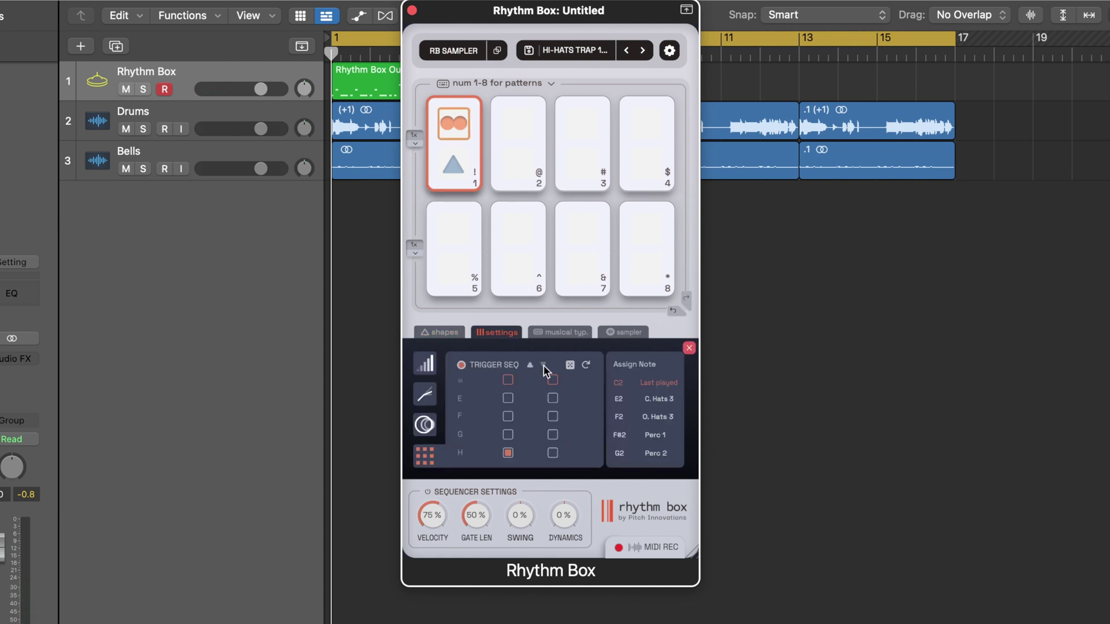
{"action": "left_click", "coordinate": [507, 453]}
{"action": "scroll", "coordinate": [508, 432], "scroll_direction": "up", "scroll_amount": 2}
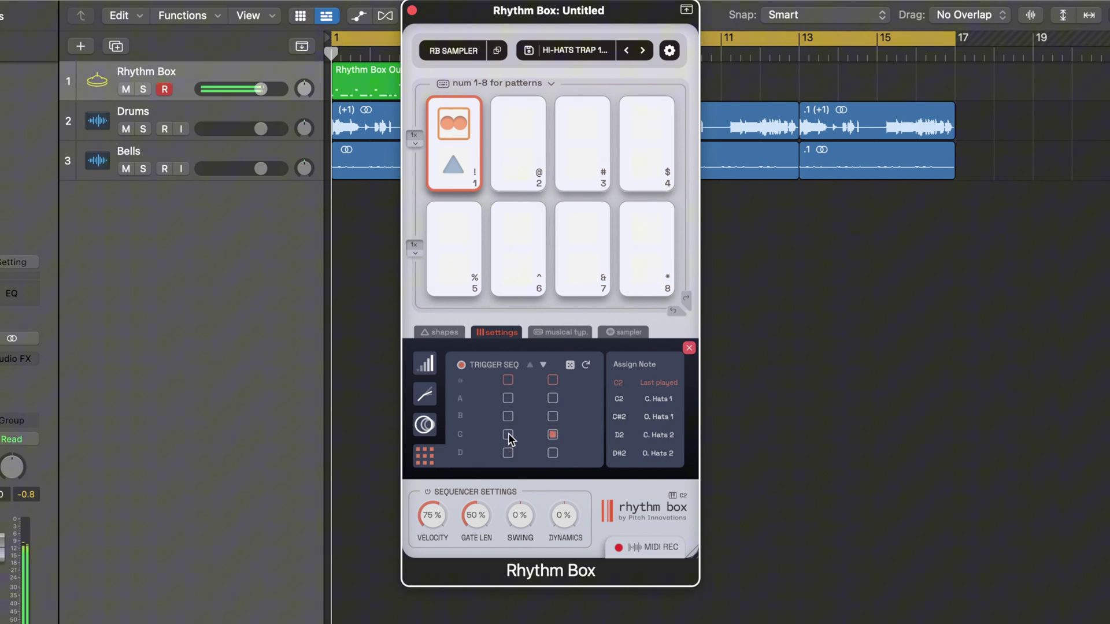
{"action": "left_click", "coordinate": [543, 365]}
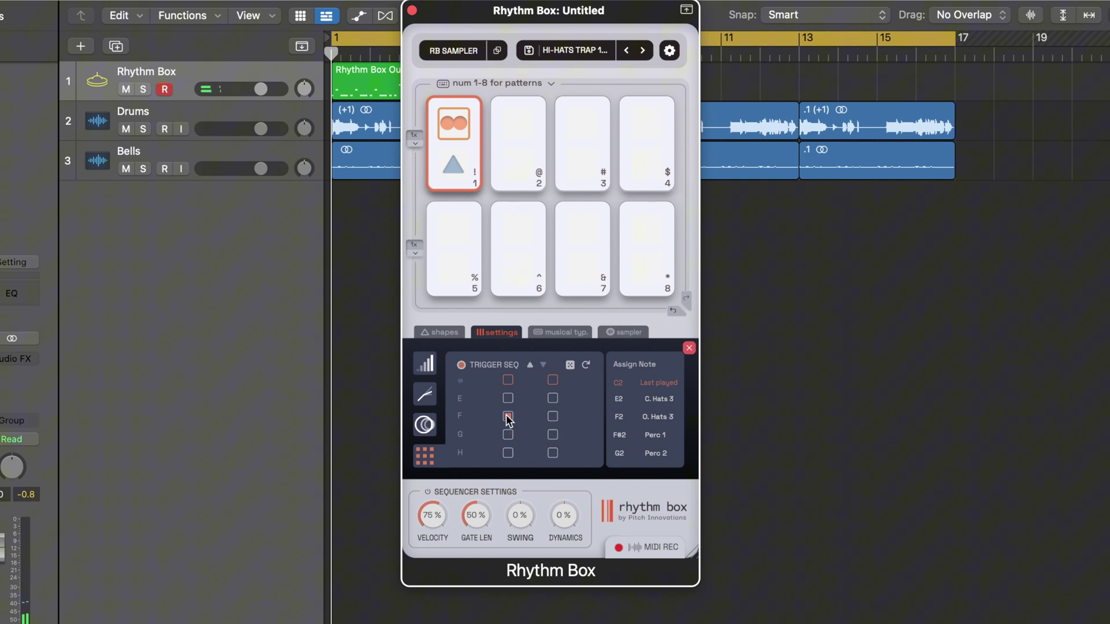
{"action": "scroll", "coordinate": [506, 415], "scroll_direction": "up", "scroll_amount": 2}
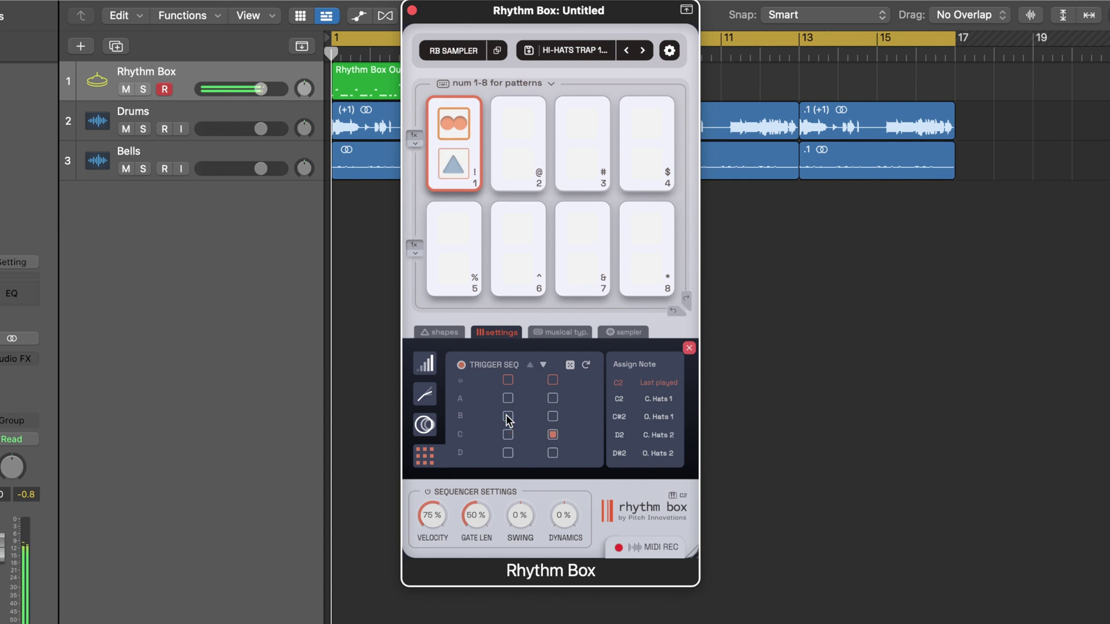
Play the edited pattern over the loops and move the Rhythm Box Output region out to bar 17.
{"action": "key", "text": "space"}
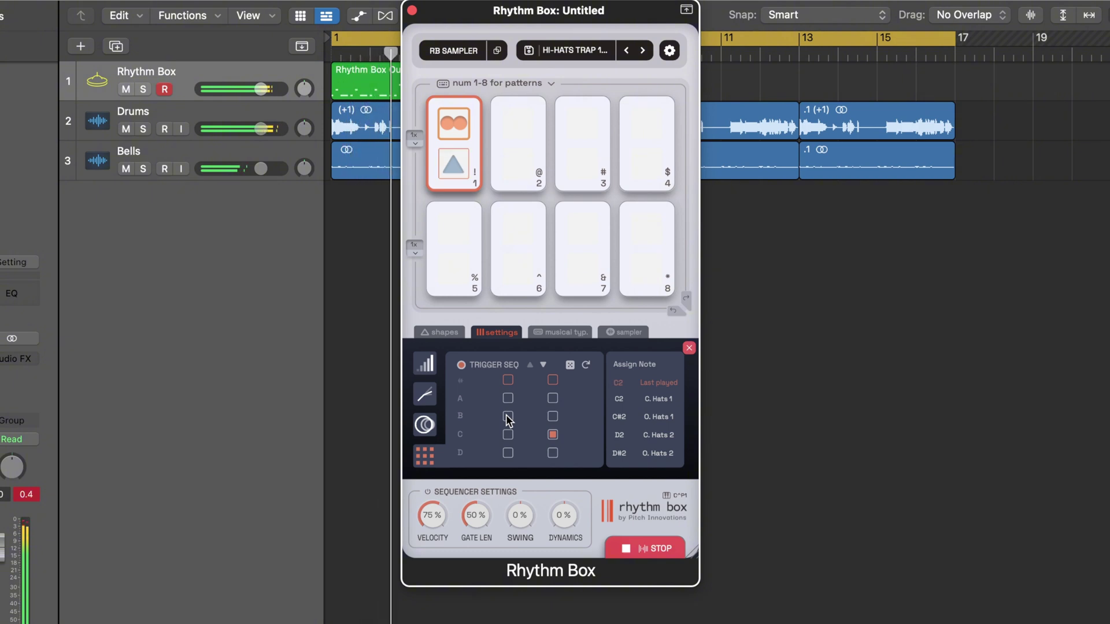
{"action": "key", "text": "space"}
{"action": "left_click", "coordinate": [355, 70]}
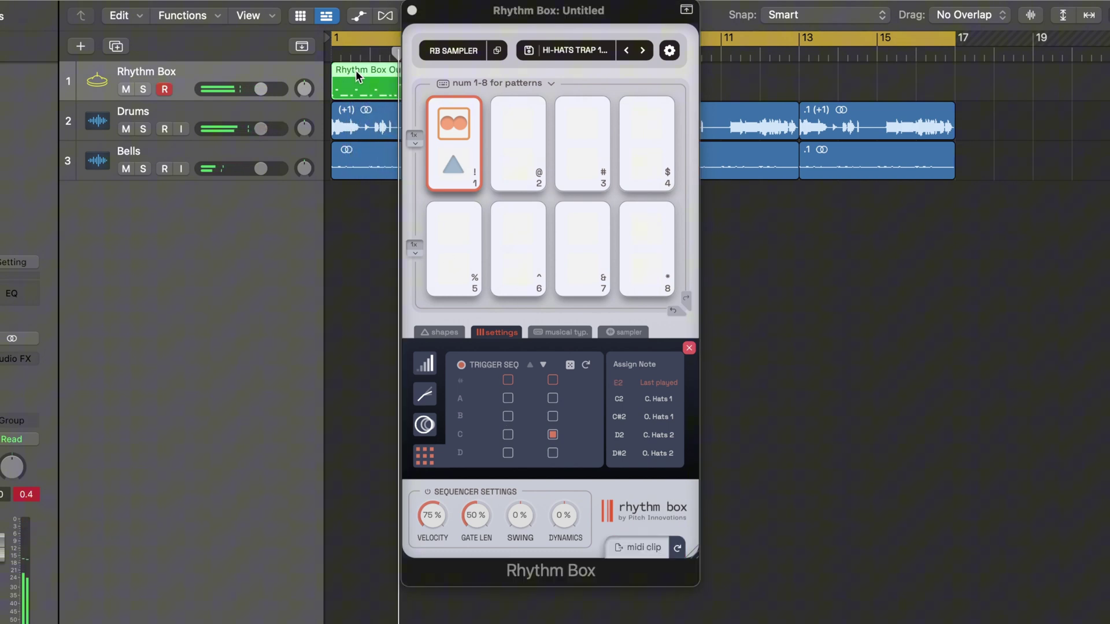
{"action": "left_click_drag", "start_coordinate": [348, 71], "coordinate": [972, 84]}
{"action": "key", "text": "space"}
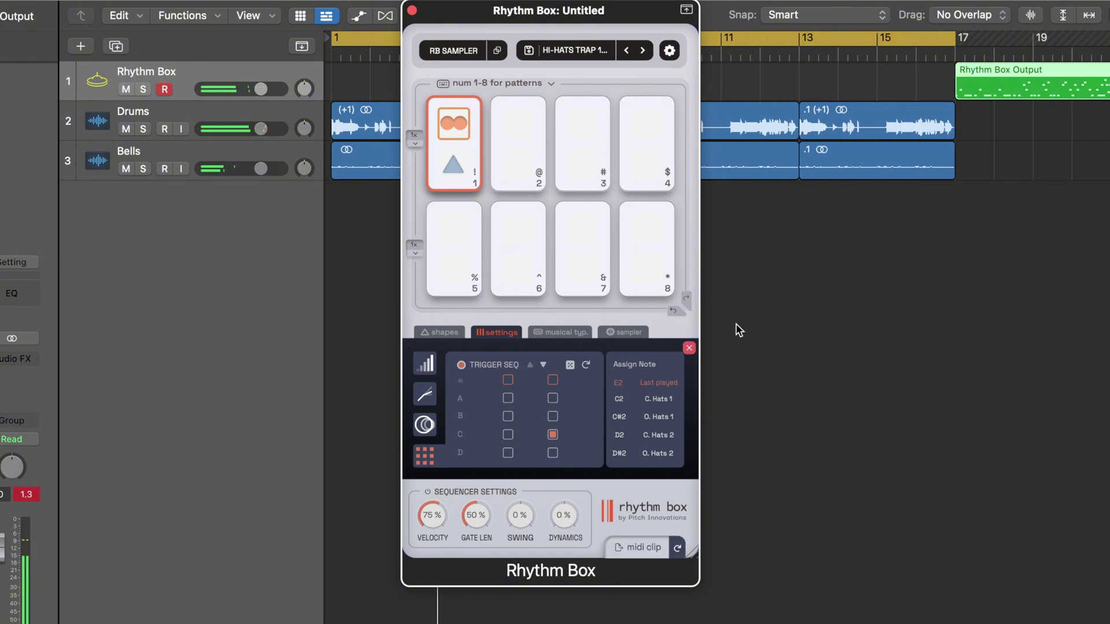
Put a circle in pattern 2's first slot, replace it with the pentagon, and audition the pattern.
{"action": "left_click", "coordinate": [513, 136]}
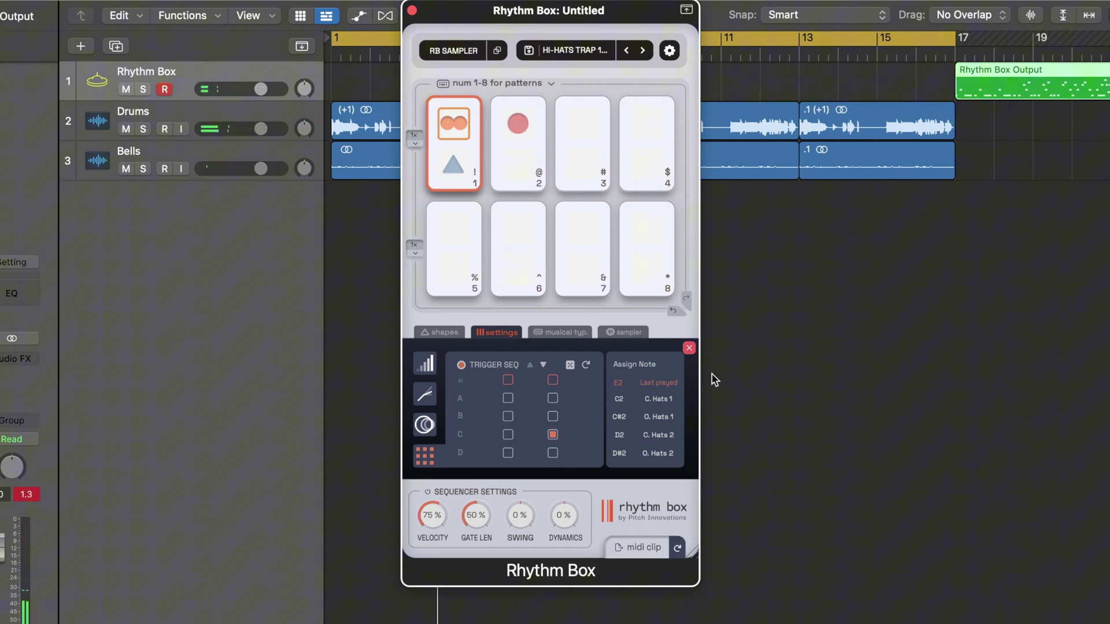
{"action": "left_click", "coordinate": [689, 348]}
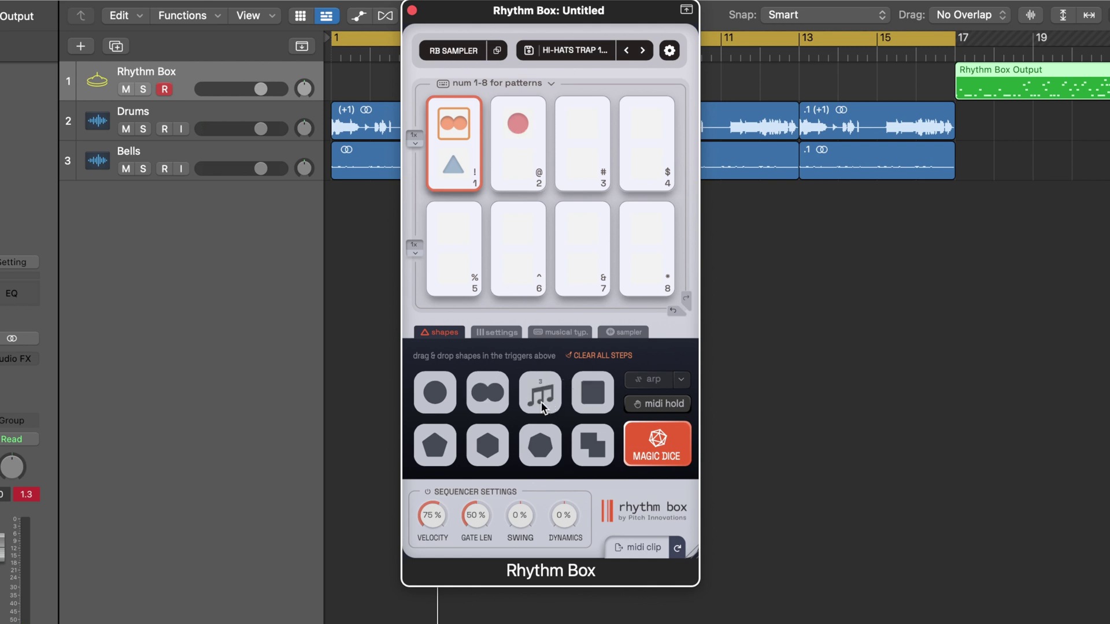
{"action": "left_click_drag", "start_coordinate": [444, 439], "coordinate": [521, 115]}
{"action": "key", "text": "2"}
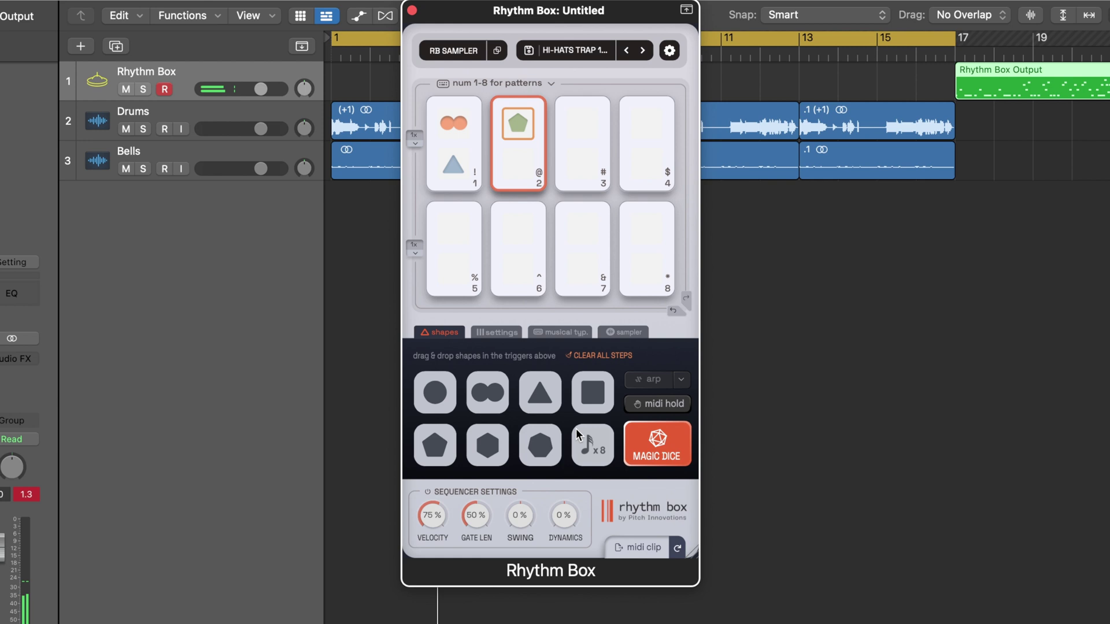
Try the heptagon, eight-note and square shapes in pattern 2's second slot, settling on the triangle.
{"action": "left_click_drag", "start_coordinate": [540, 445], "coordinate": [515, 178]}
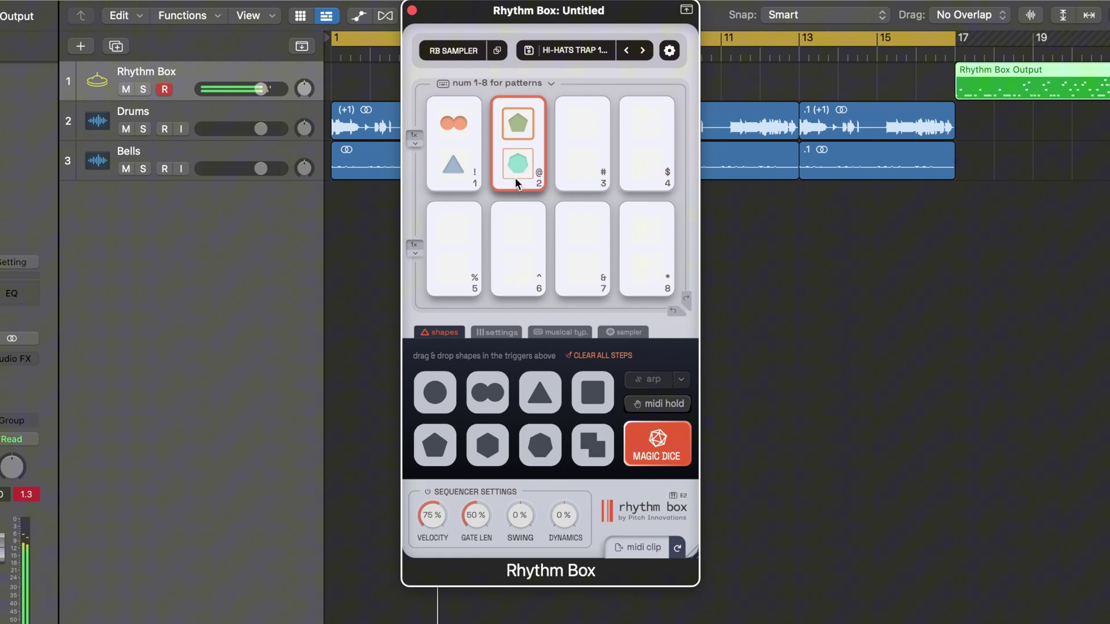
{"action": "left_click_drag", "start_coordinate": [582, 435], "coordinate": [518, 164]}
{"action": "left_click_drag", "start_coordinate": [592, 392], "coordinate": [511, 166]}
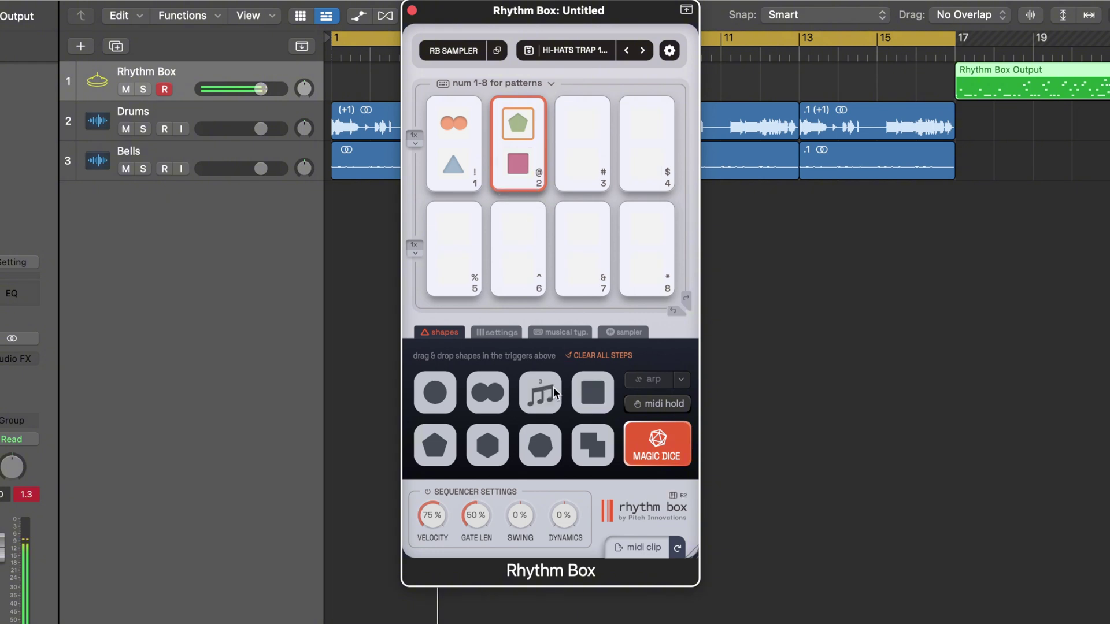
{"action": "left_click_drag", "start_coordinate": [540, 393], "coordinate": [525, 169]}
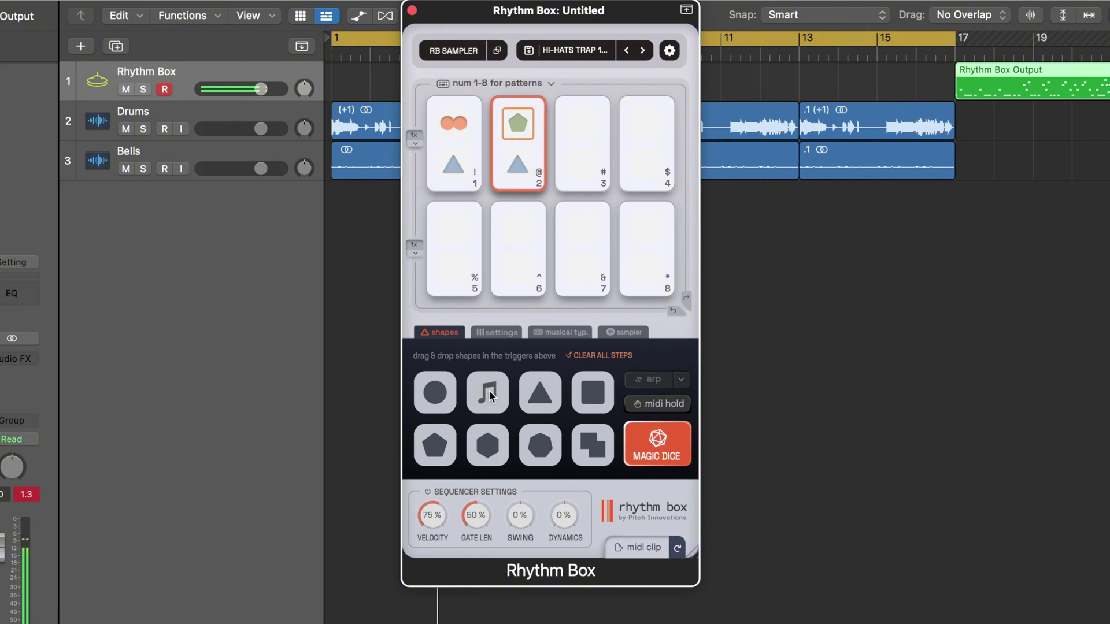
Place the double-circle and hexagon shapes in pattern 3 and check the double-circle's trigger sequence across all rows.
{"action": "left_click_drag", "start_coordinate": [488, 396], "coordinate": [578, 124]}
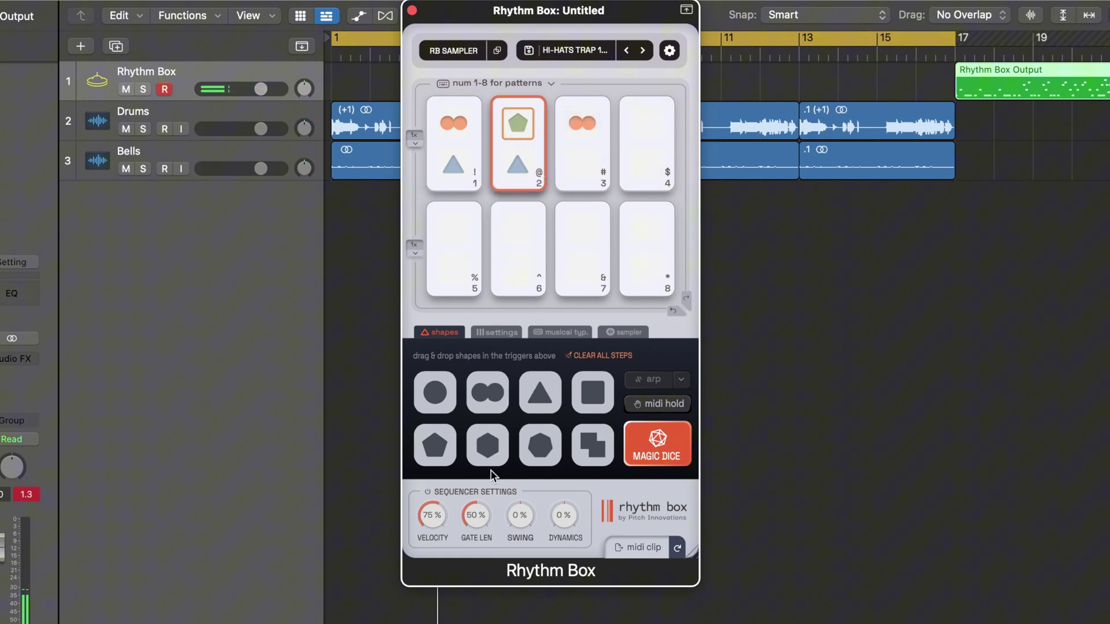
{"action": "left_click_drag", "start_coordinate": [489, 446], "coordinate": [578, 170]}
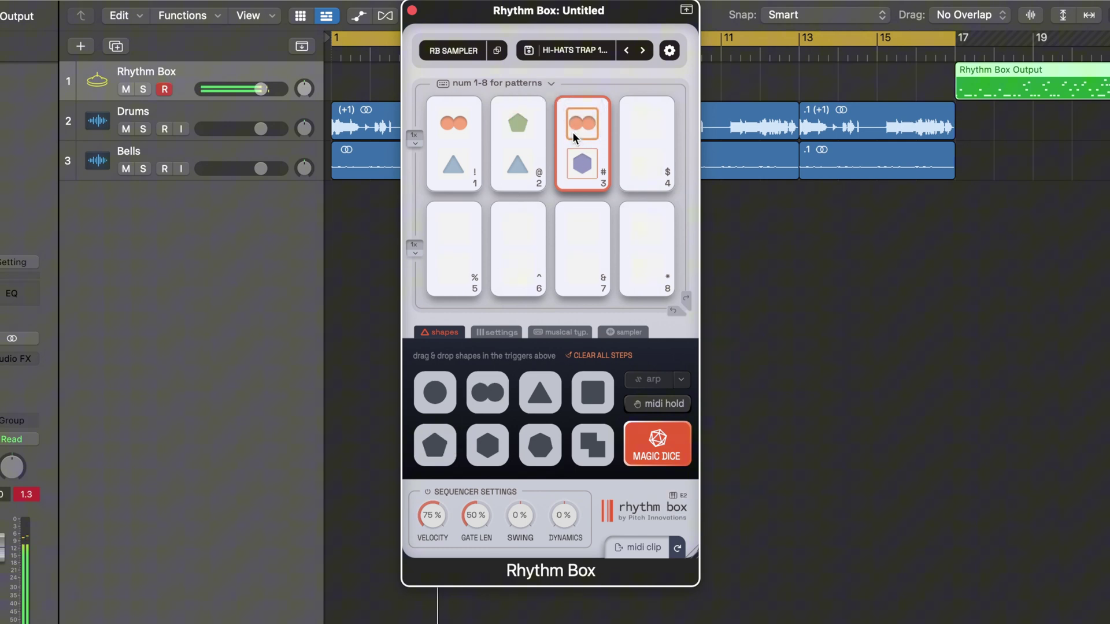
{"action": "left_click", "coordinate": [504, 331]}
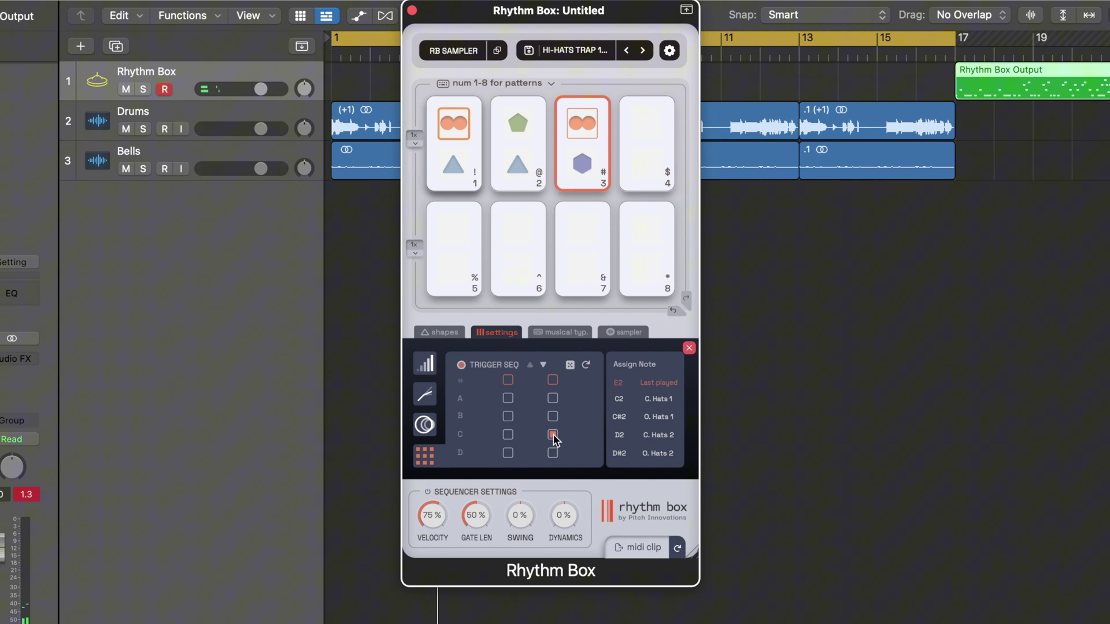
{"action": "left_click", "coordinate": [554, 413]}
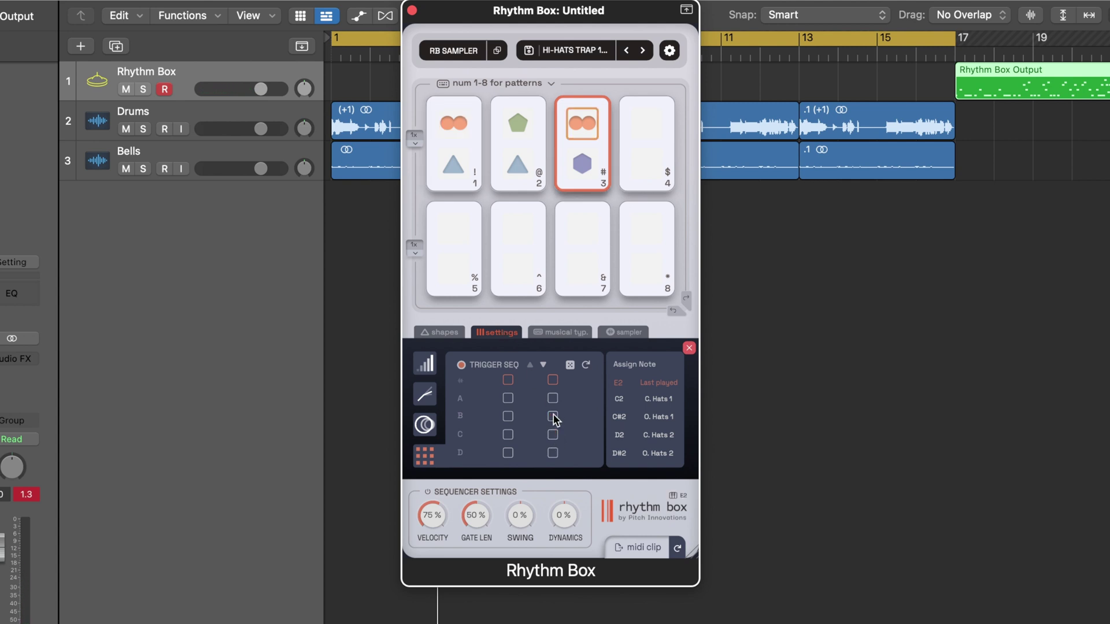
{"action": "left_click", "coordinate": [542, 366]}
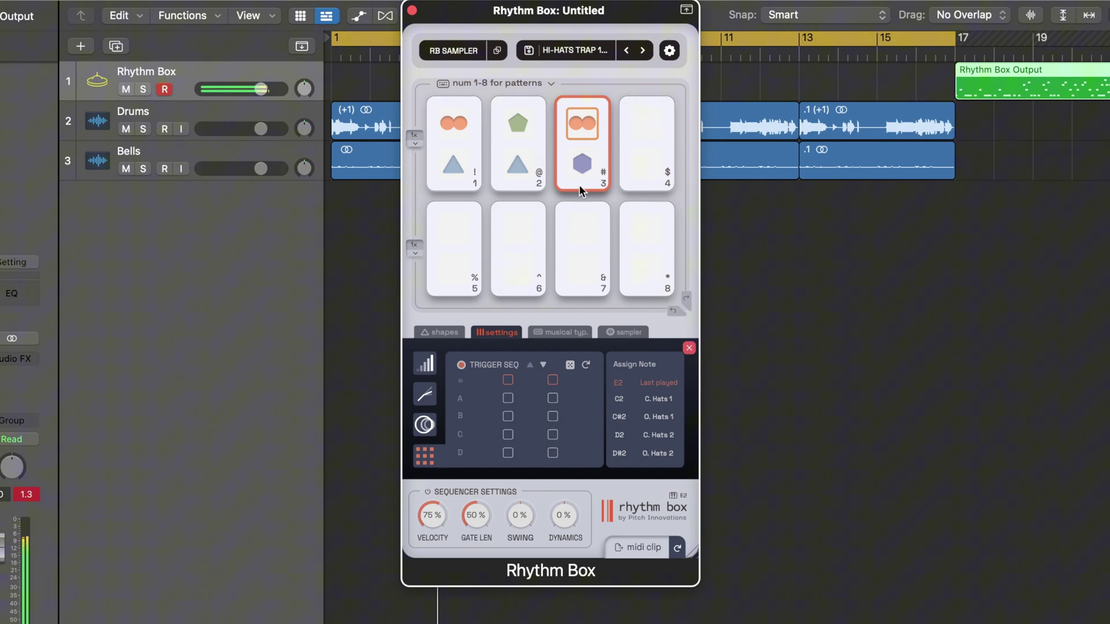
Reassign the fourth and sixth trigger steps of pattern 3's hexagon to row E, C. Hats 3.
{"action": "left_click", "coordinate": [581, 165]}
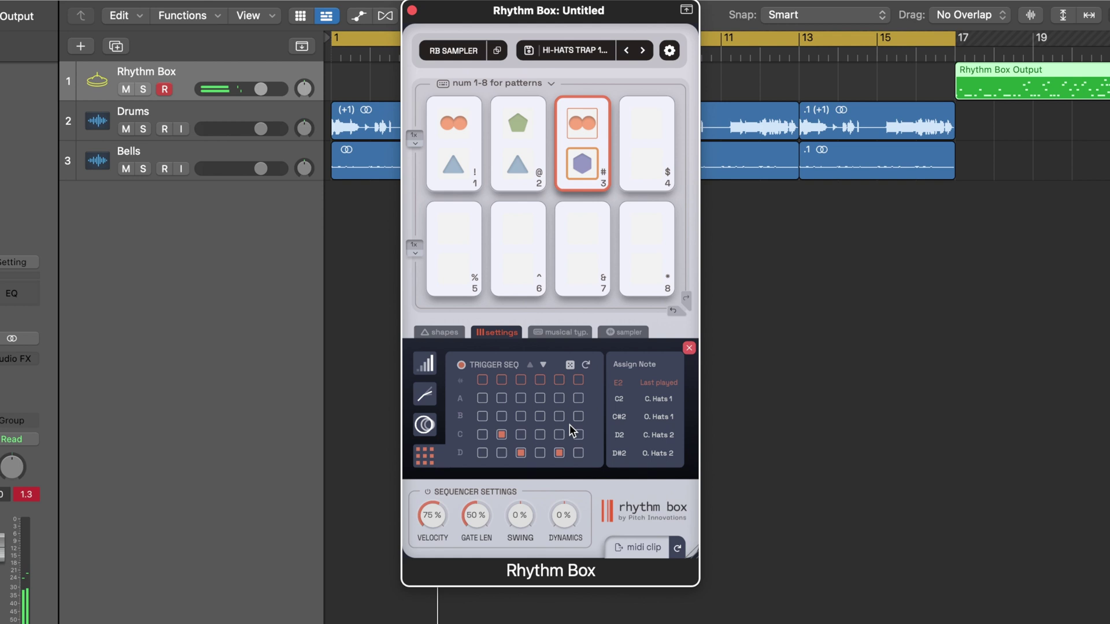
{"action": "left_click", "coordinate": [542, 365]}
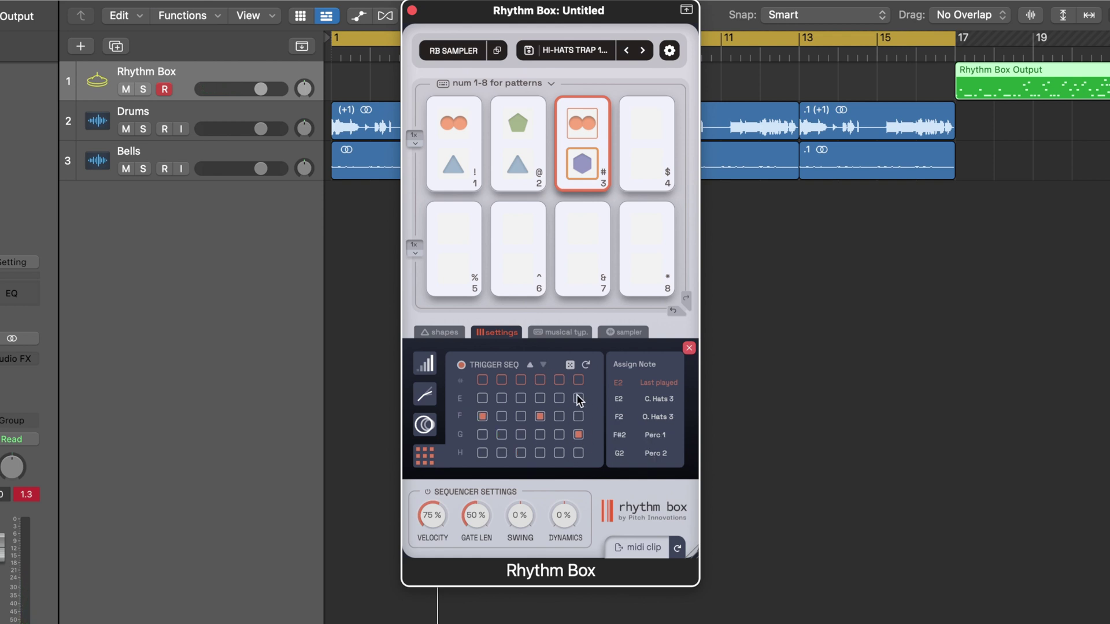
{"action": "scroll", "coordinate": [577, 394], "scroll_direction": "up", "scroll_amount": 1}
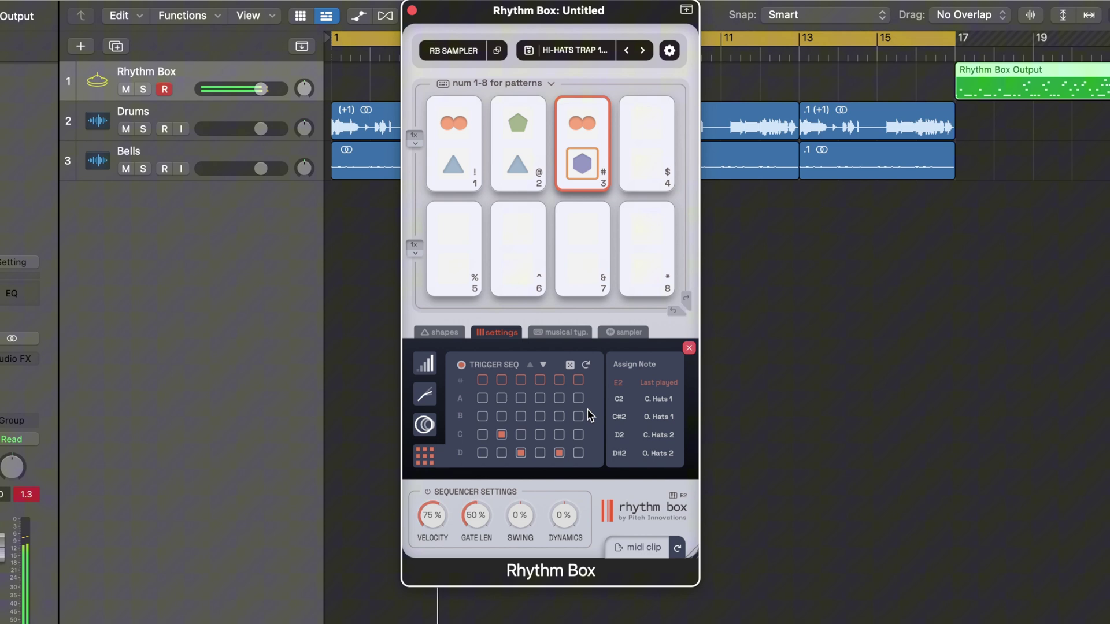
{"action": "left_click", "coordinate": [542, 365]}
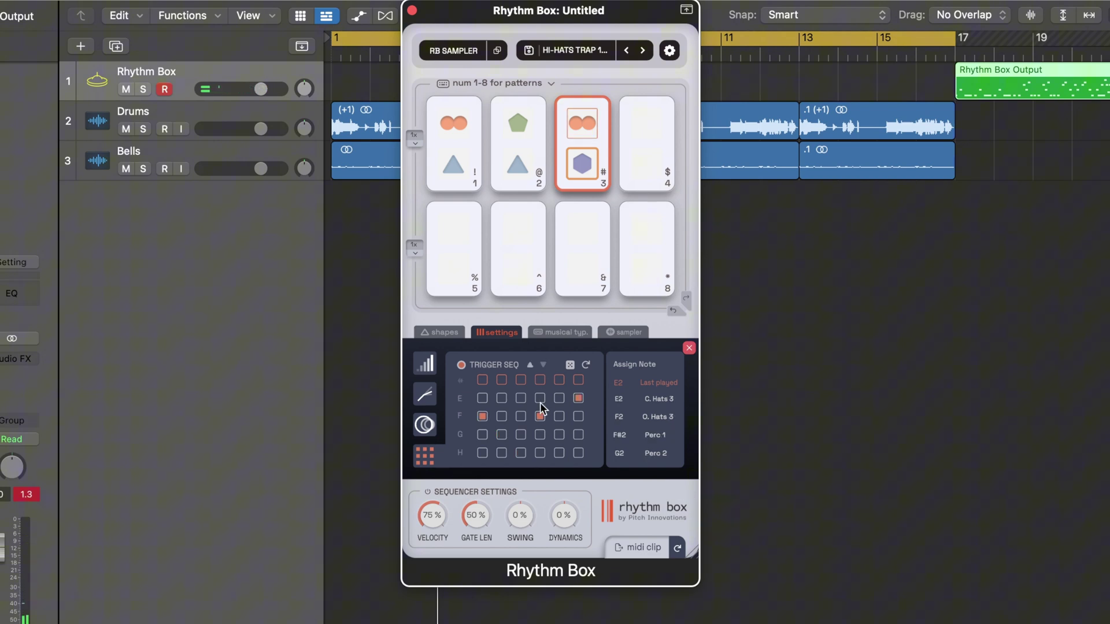
{"action": "left_click", "coordinate": [540, 398]}
{"action": "key", "text": "space"}
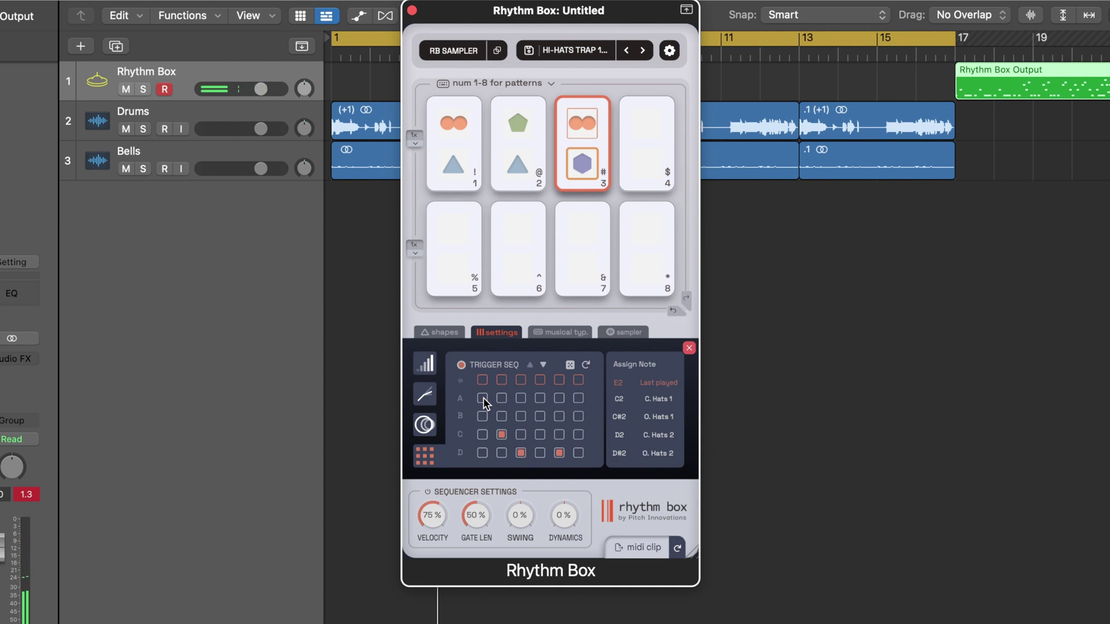
Play the custom hi-hat patterns over the drum and bell loops and stop playback.
{"action": "key", "text": "space"}
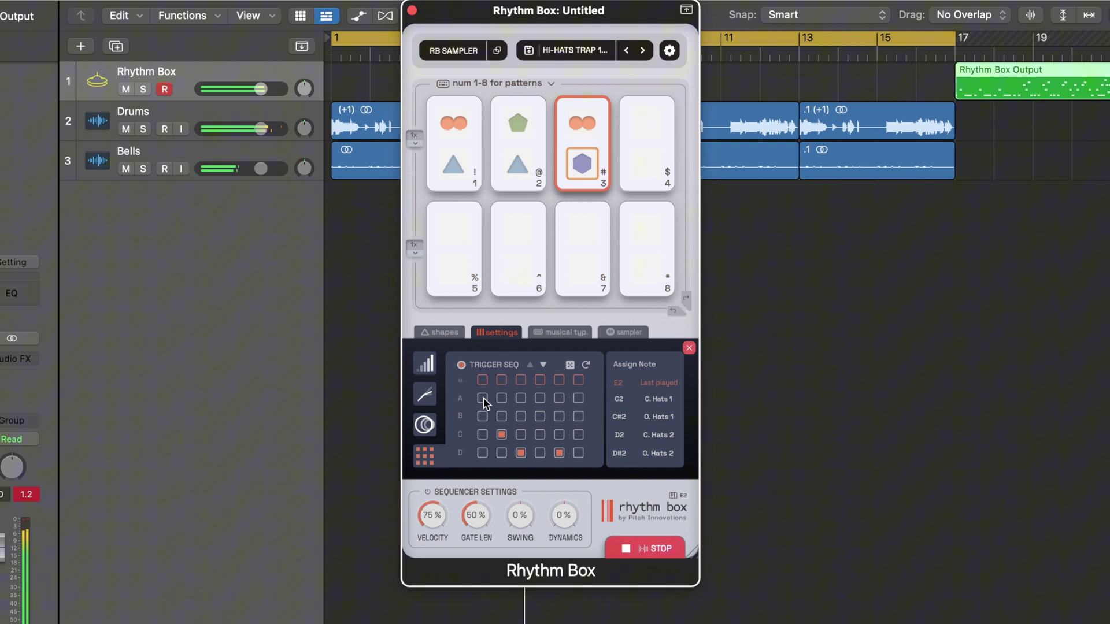
{"action": "key", "text": "space"}
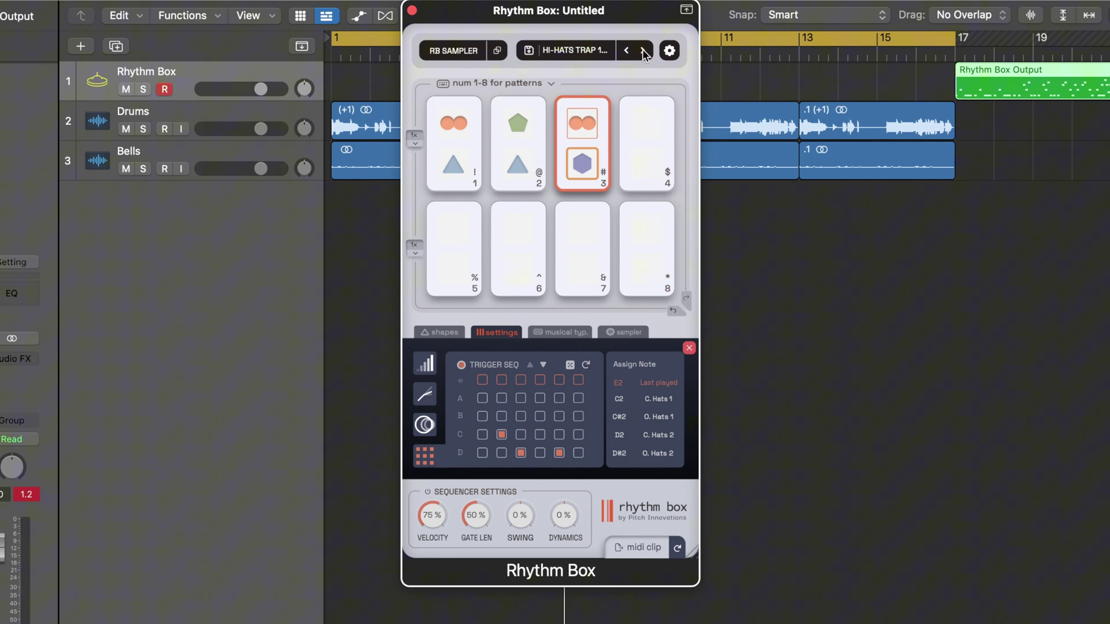
Load the factory drum preset Hi-Hats Trap 2 150 and audition its patterns 1, 4 and 5.
{"action": "left_click", "coordinate": [595, 51]}
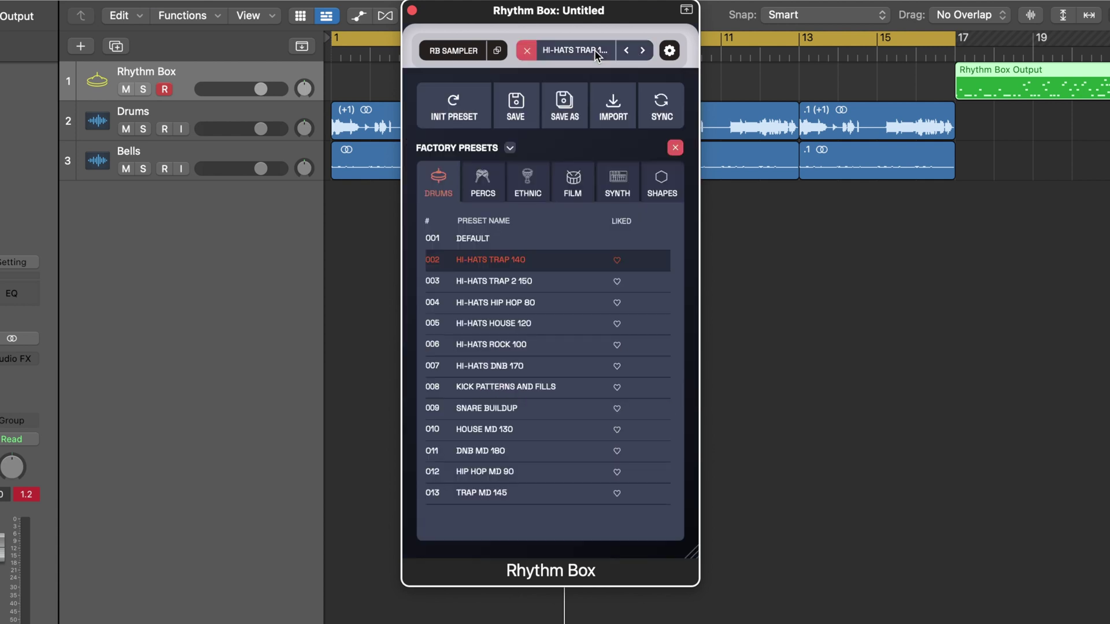
{"action": "left_click", "coordinate": [527, 282]}
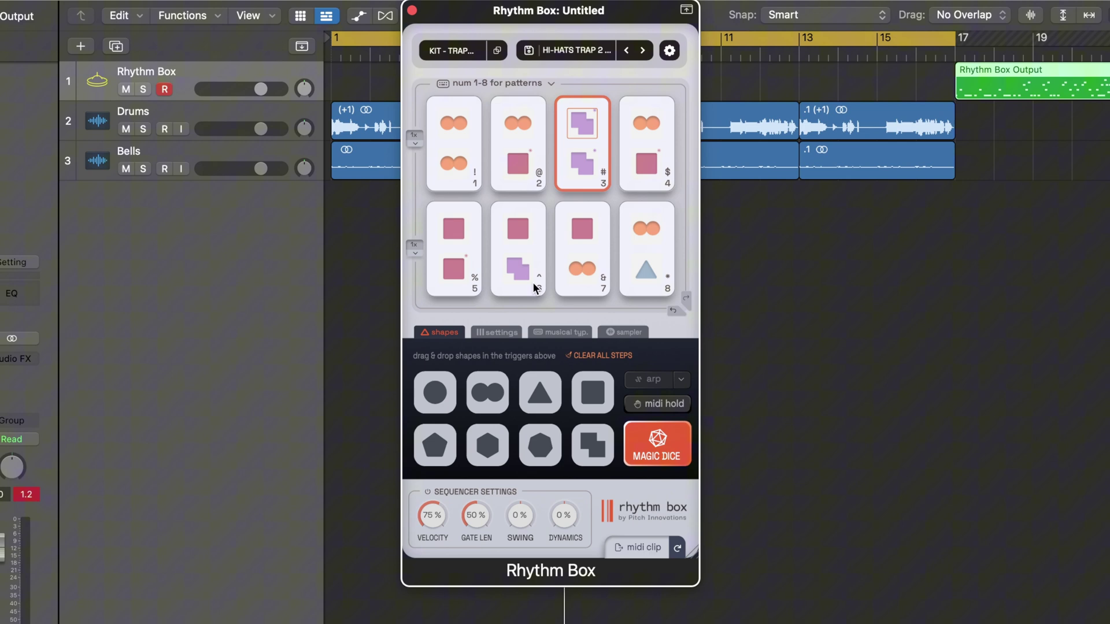
{"action": "key", "text": "1"}
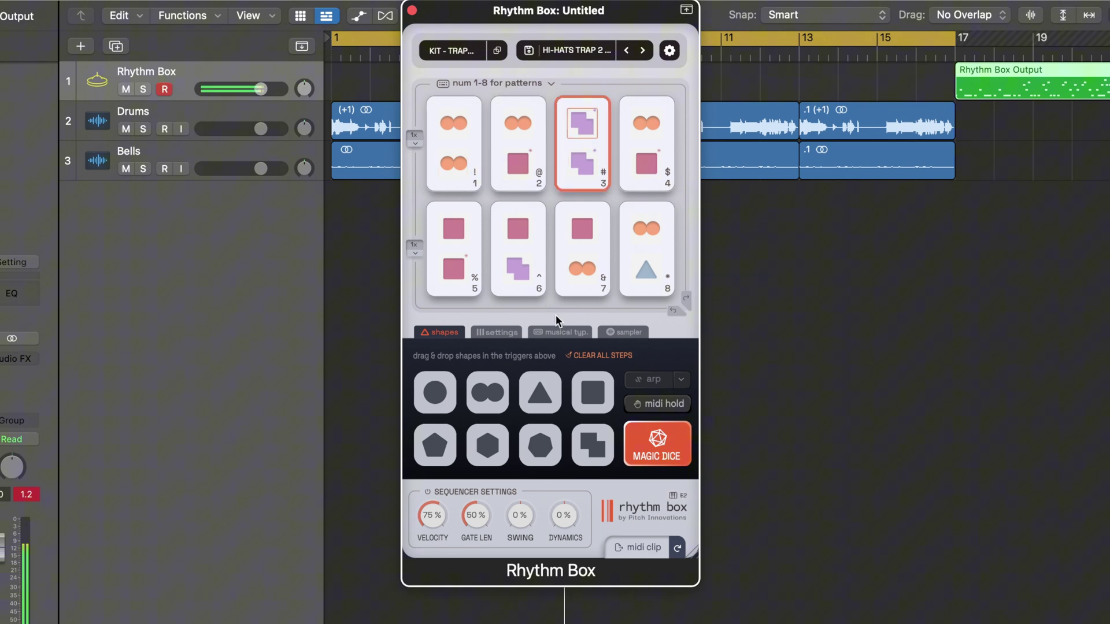
{"action": "key", "text": "4"}
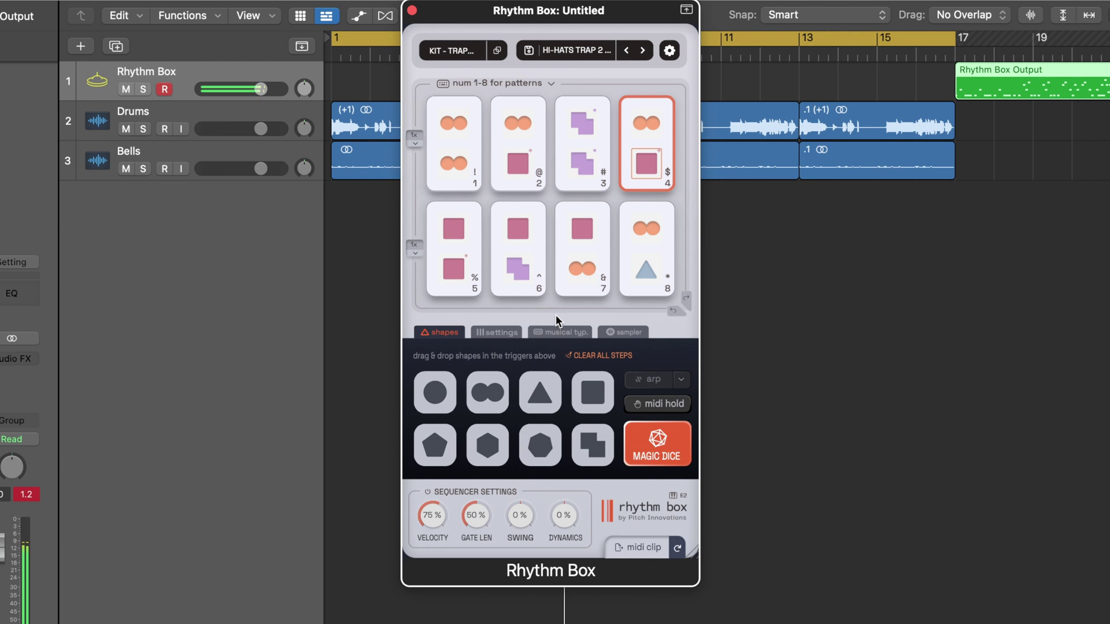
{"action": "key", "text": "5"}
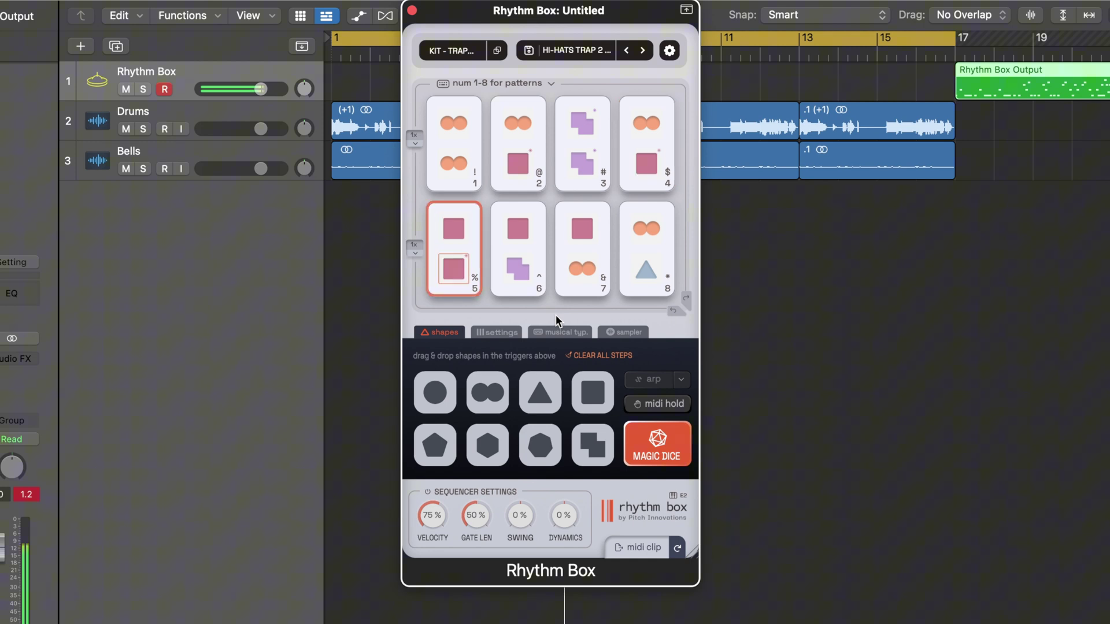
Play the drum and bell loops while triggering the preset's patterns 1, 7, 8, 4 and 3.
{"action": "key", "text": "space"}
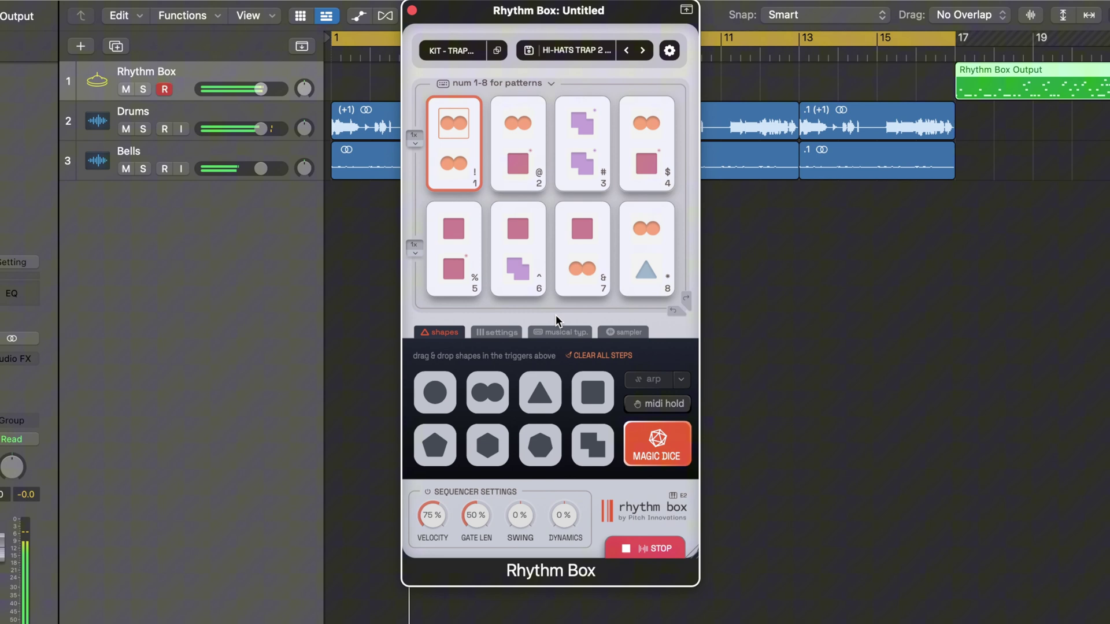
{"action": "key", "text": "1"}
{"action": "key", "text": "7"}
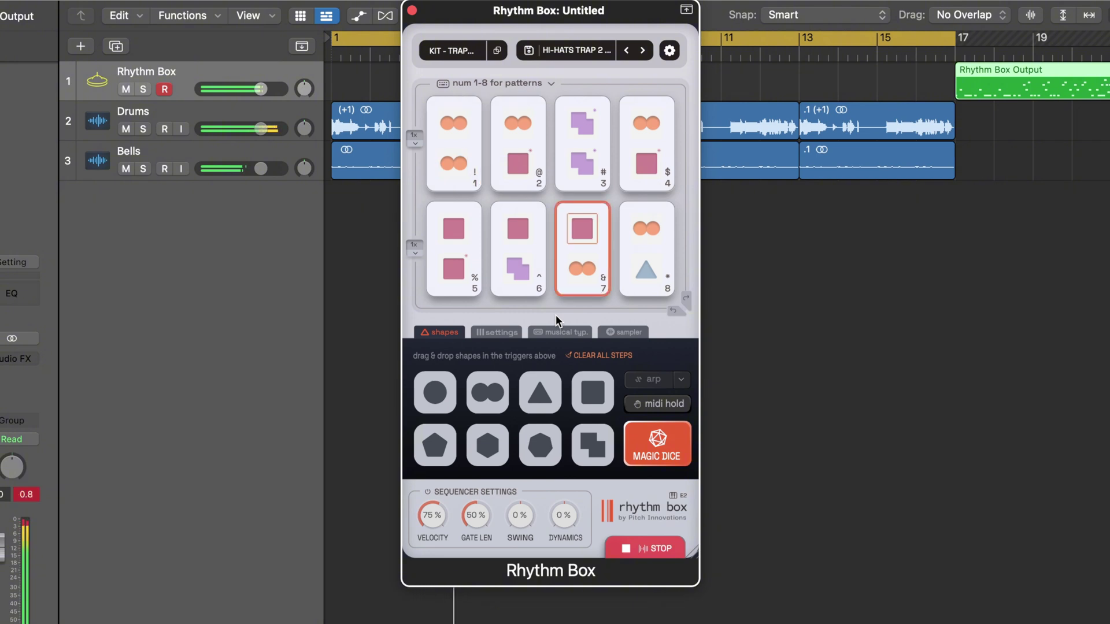
{"action": "key", "text": "8"}
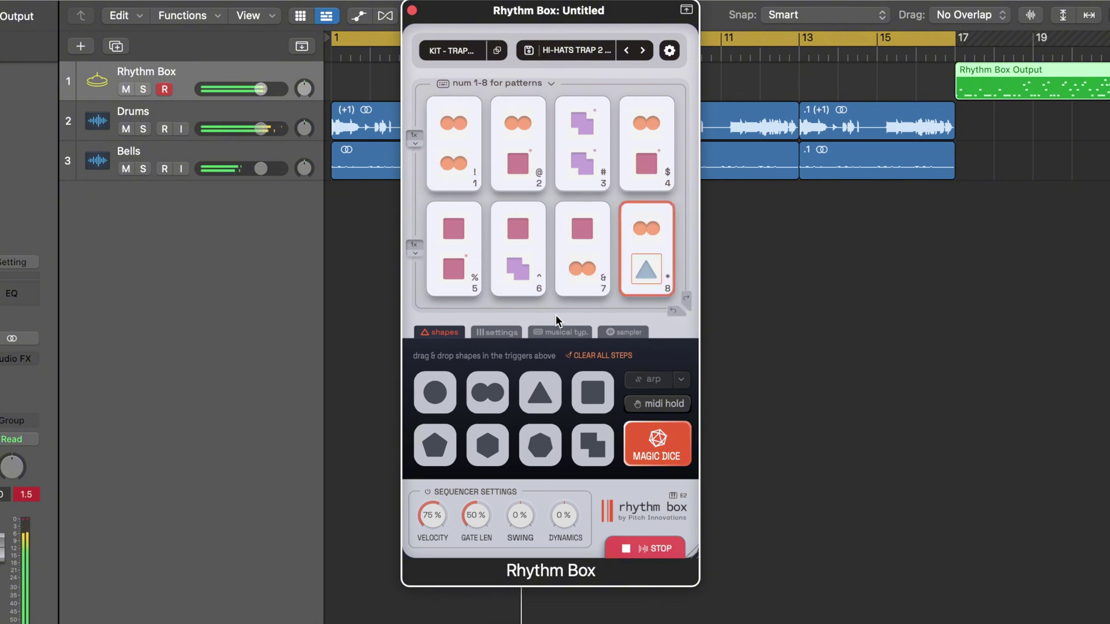
{"action": "key", "text": "4"}
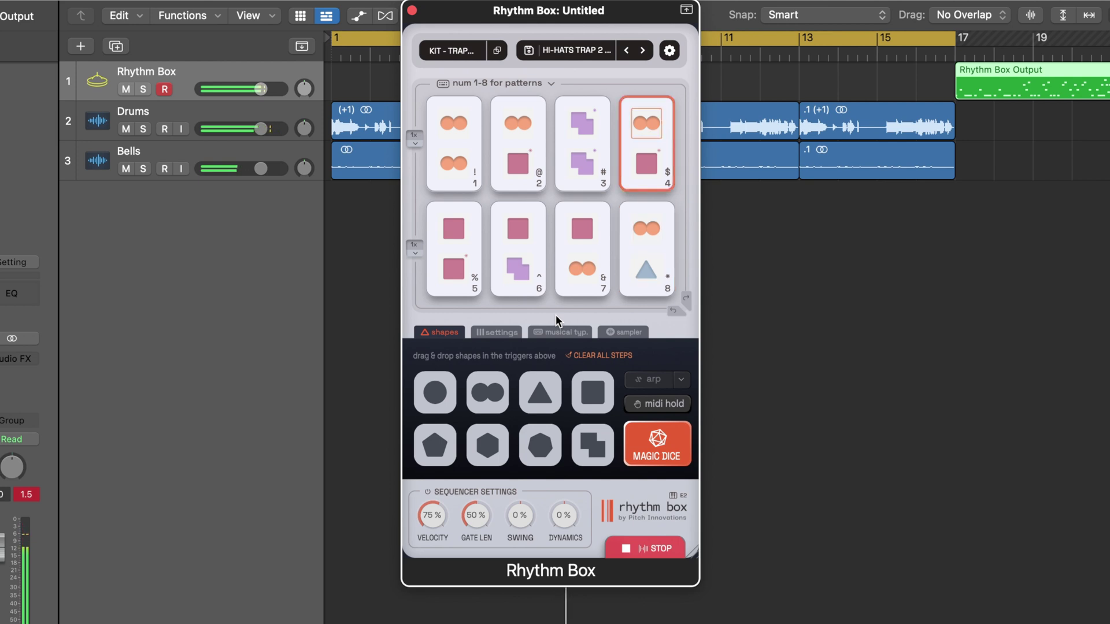
{"action": "key", "text": "3"}
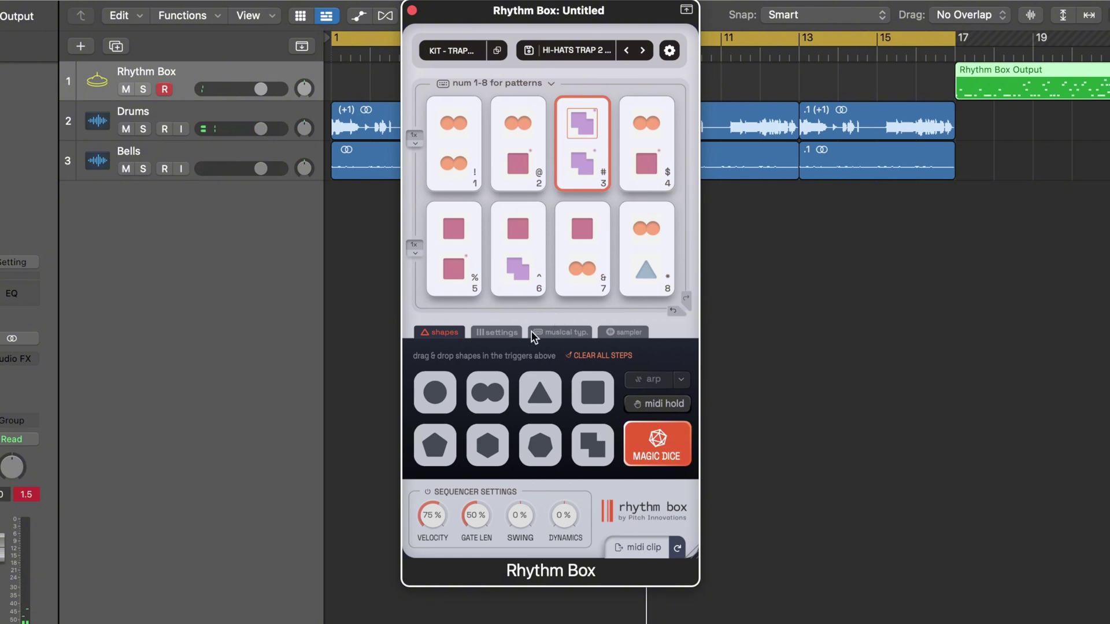
Check the trigger sequence of pattern 1's first shape and audition patterns 1 through 6 in the musical typing view.
{"action": "left_click", "coordinate": [501, 333]}
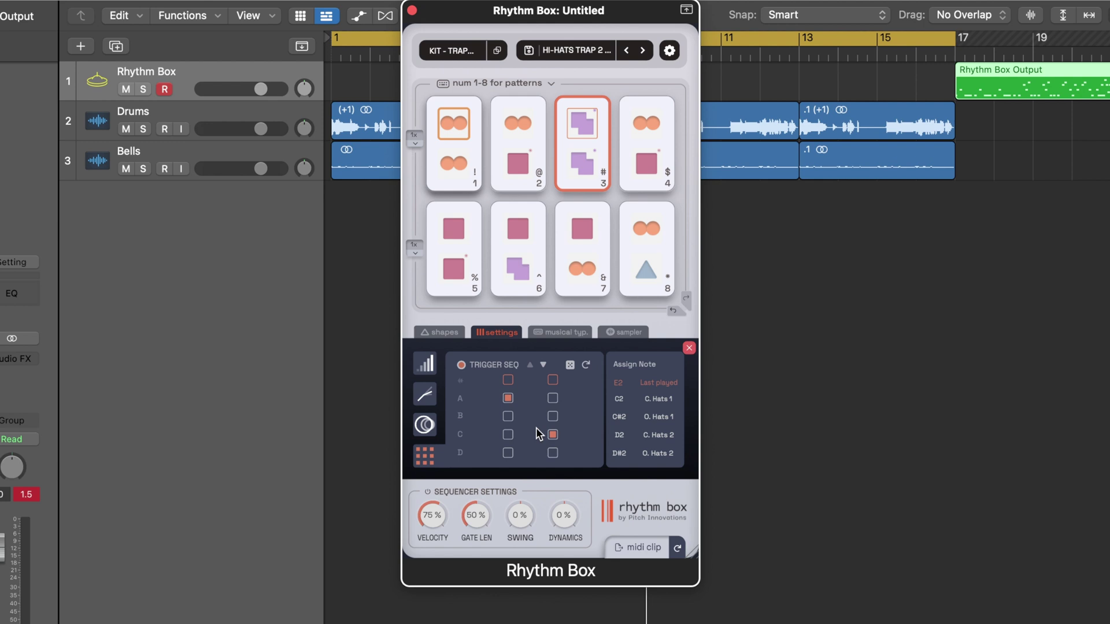
{"action": "left_click", "coordinate": [567, 334]}
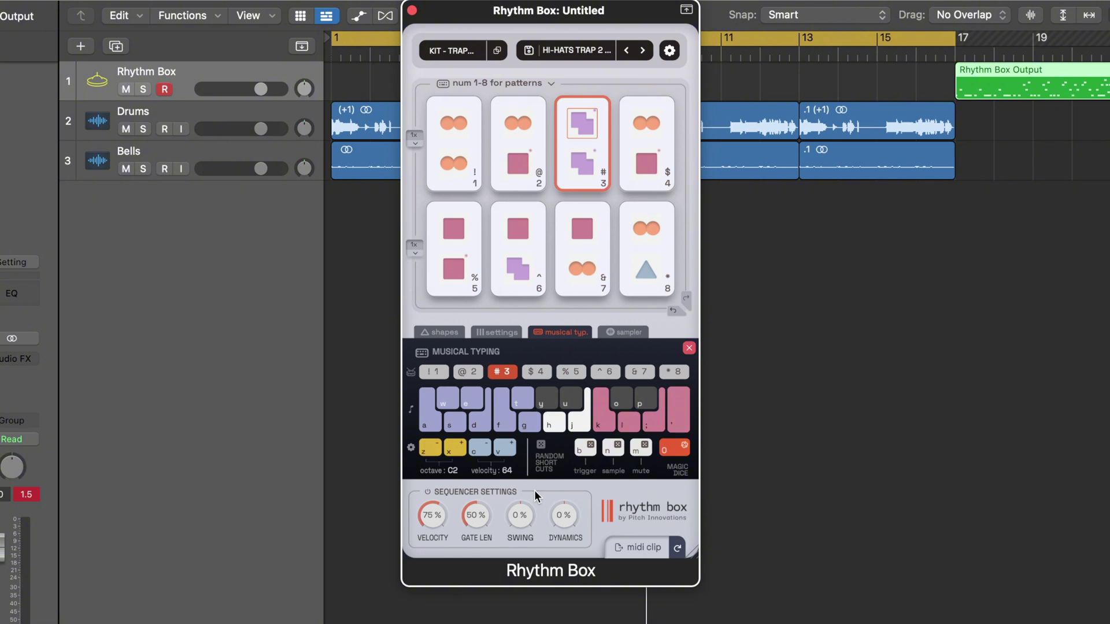
{"action": "key", "text": "1"}
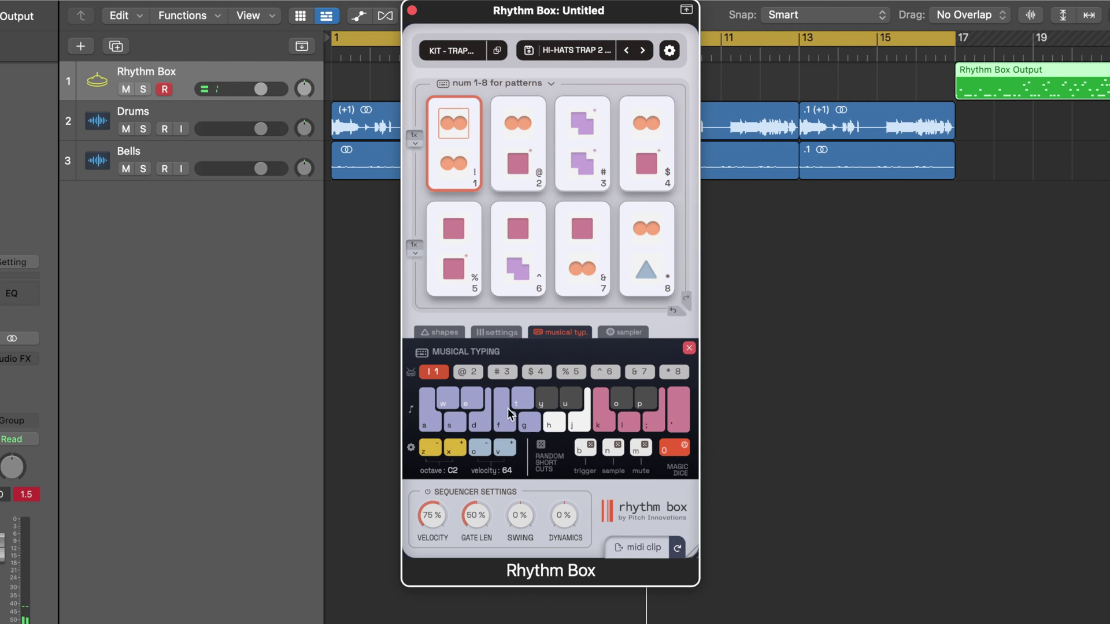
{"action": "left_click", "coordinate": [474, 373]}
{"action": "left_click", "coordinate": [505, 370]}
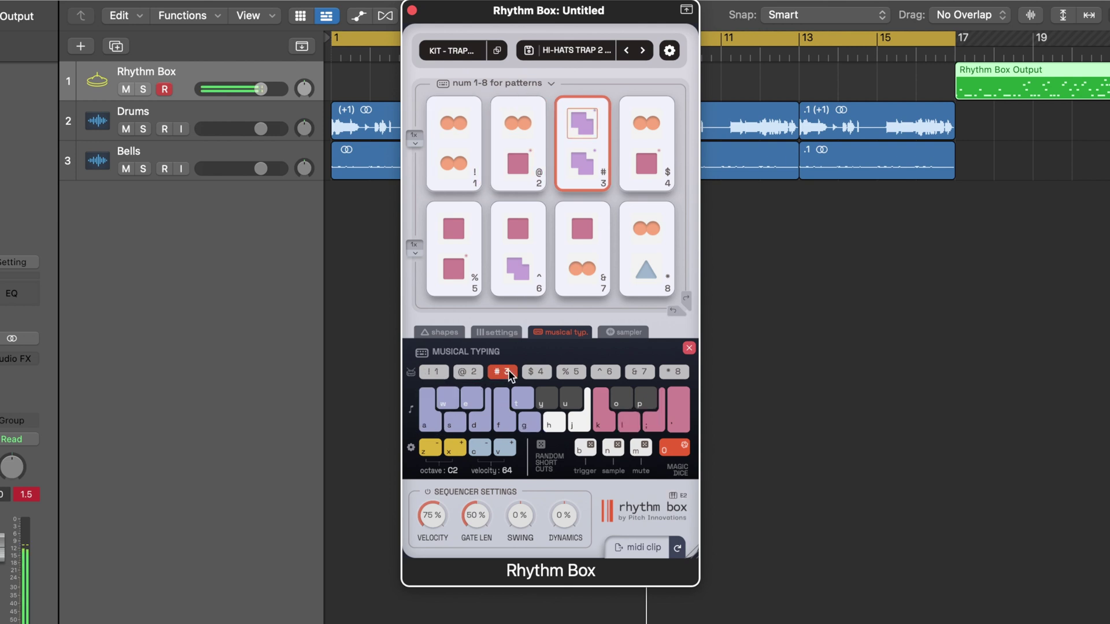
{"action": "left_click", "coordinate": [537, 372]}
{"action": "left_click", "coordinate": [570, 371]}
{"action": "left_click", "coordinate": [612, 370]}
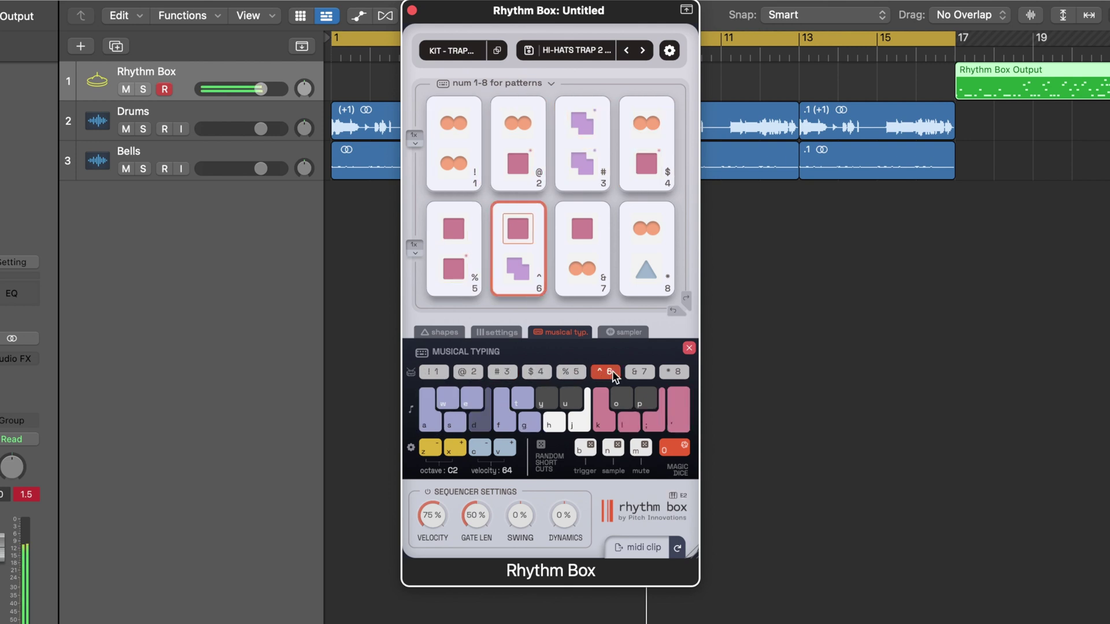
Randomize all patterns with Magic Dice and audition patterns 1, 2 and 3.
{"action": "left_click", "coordinate": [681, 453]}
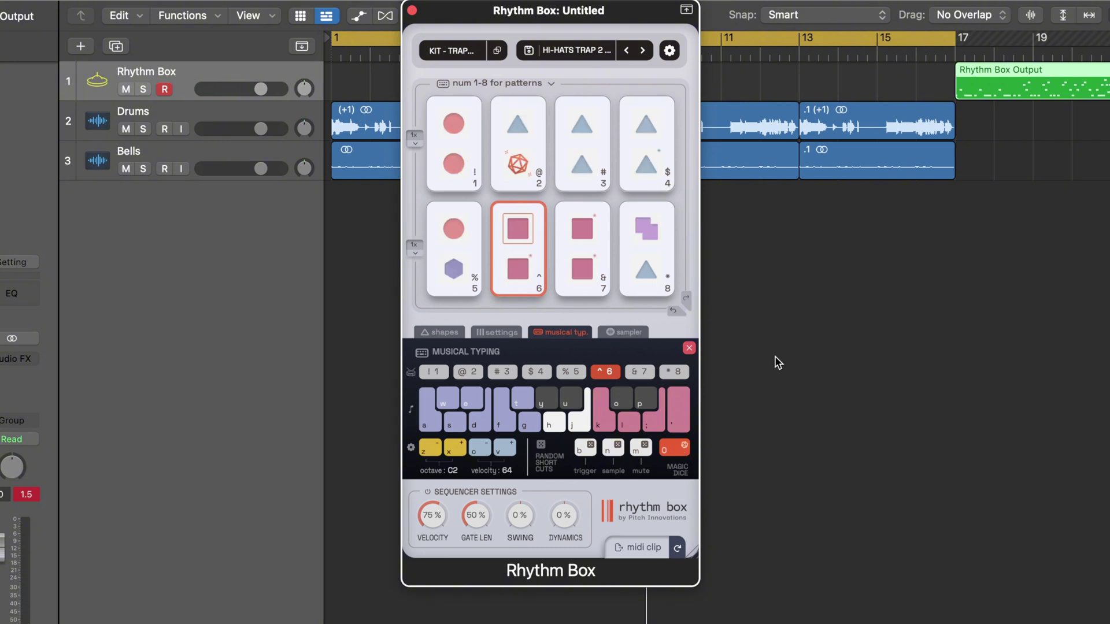
{"action": "key", "text": "1"}
{"action": "key", "text": "2"}
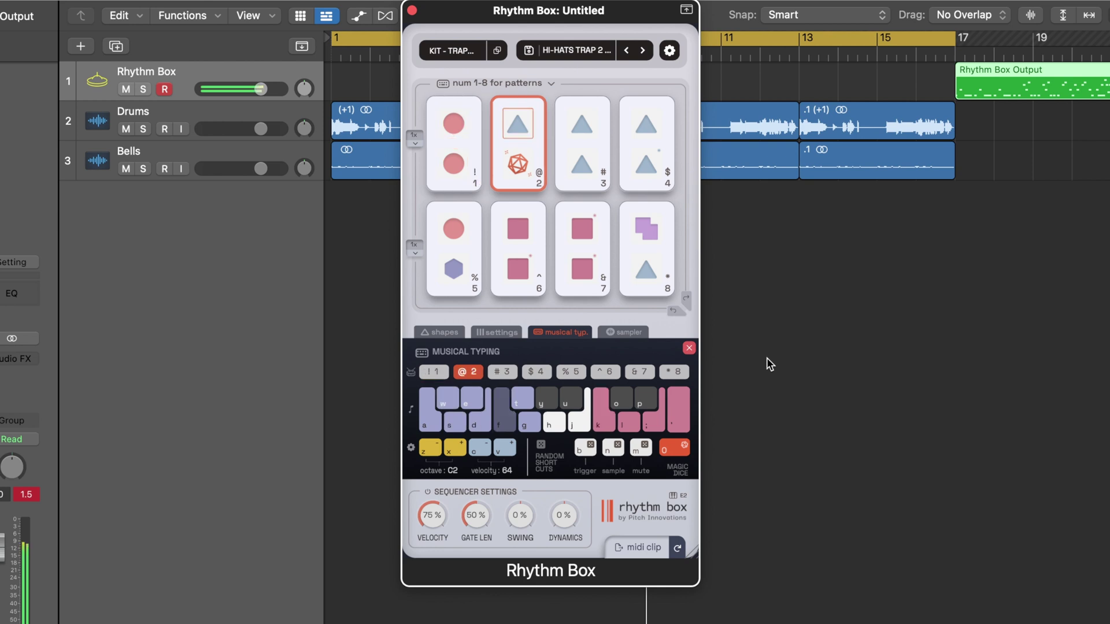
{"action": "key", "text": "3"}
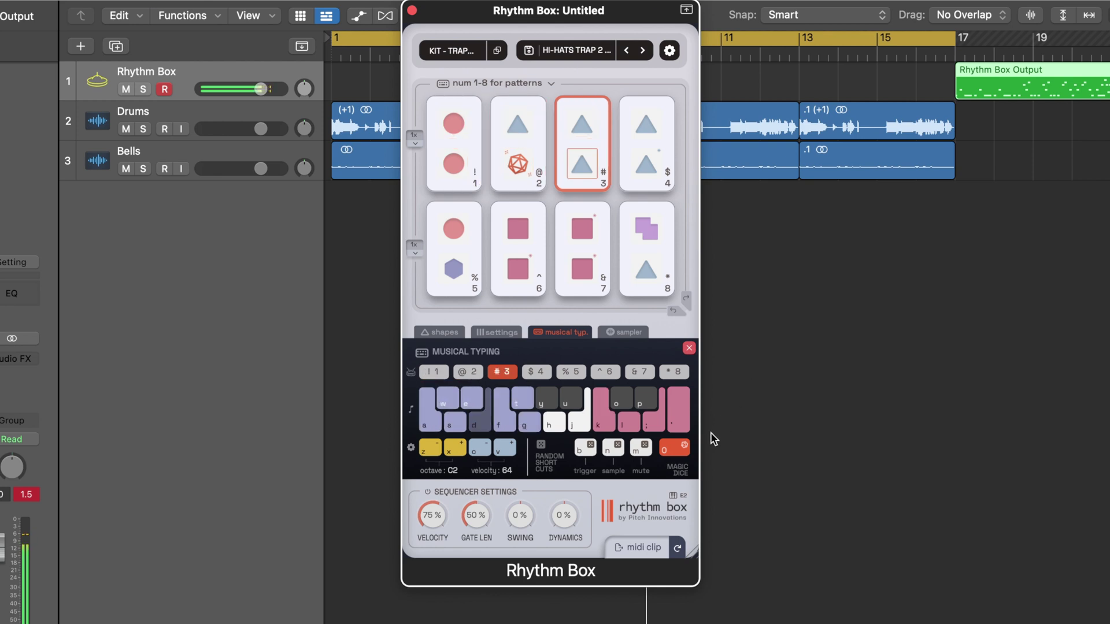
Reroll all patterns twice more with Magic Dice while auditioning pattern 1.
{"action": "left_click", "coordinate": [683, 449]}
{"action": "key", "text": "1"}
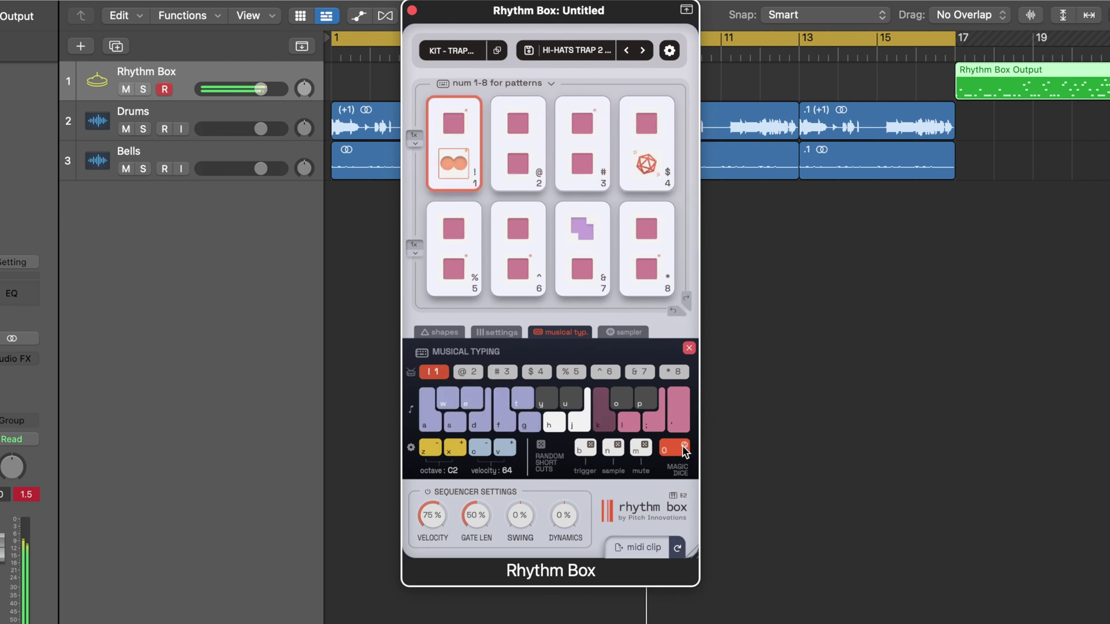
{"action": "left_click", "coordinate": [682, 445]}
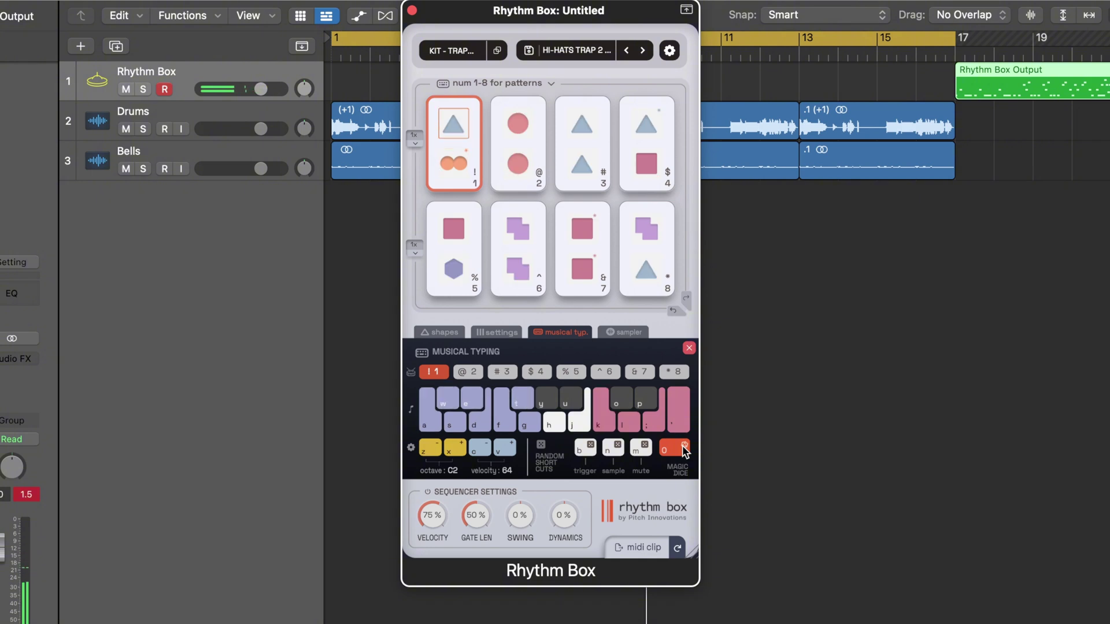
Show the sampler and load the Shaker 1 preset from the Percs category.
{"action": "left_click", "coordinate": [634, 336]}
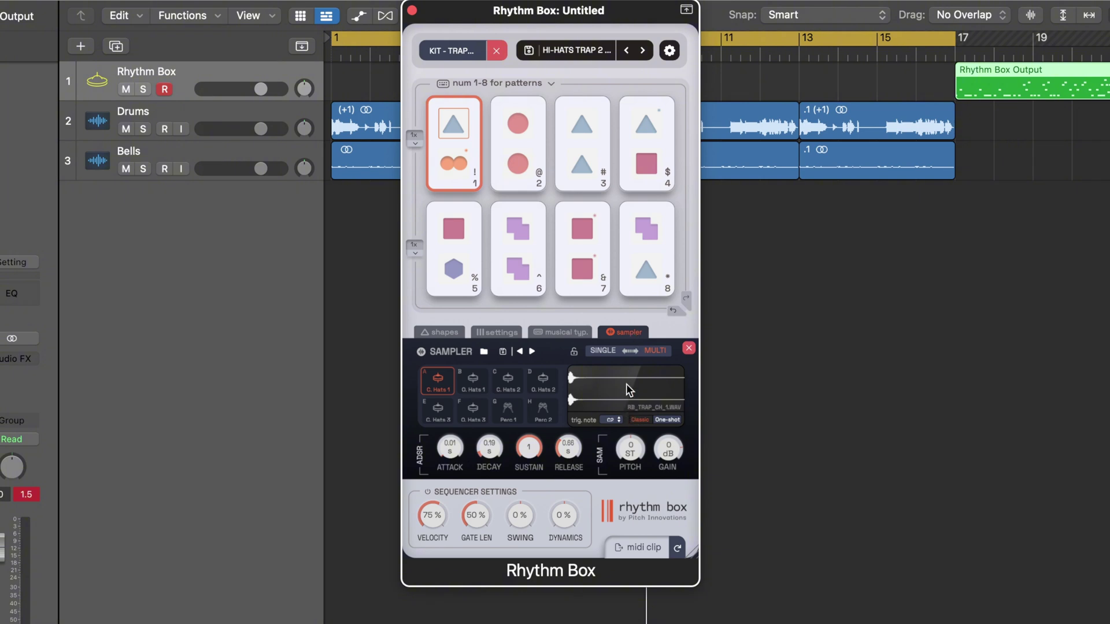
{"action": "left_click", "coordinate": [585, 51]}
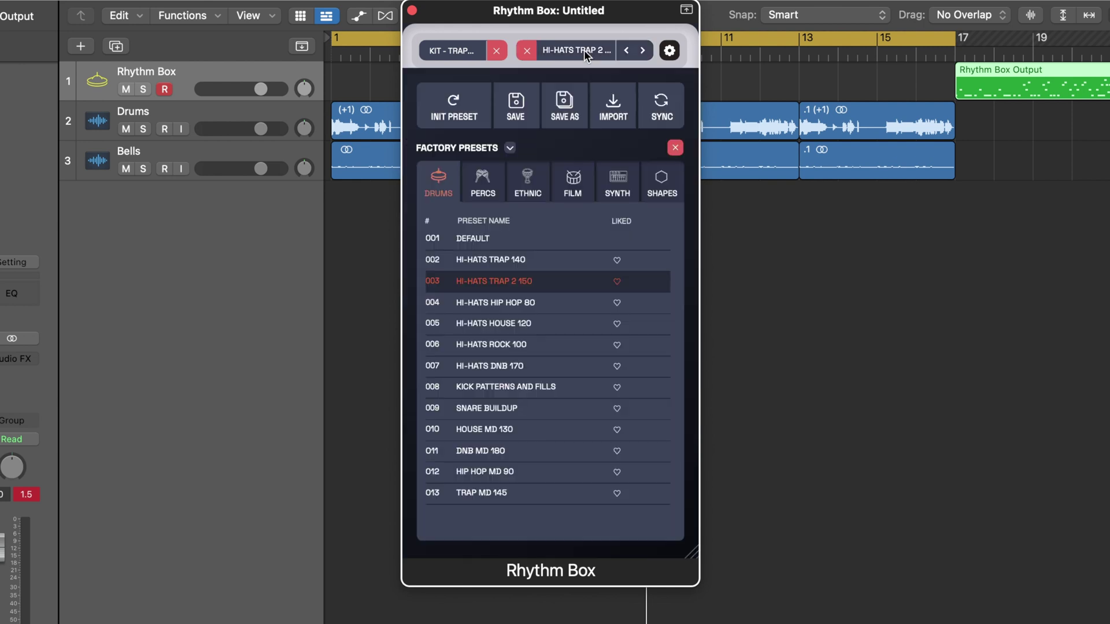
{"action": "left_click", "coordinate": [479, 193]}
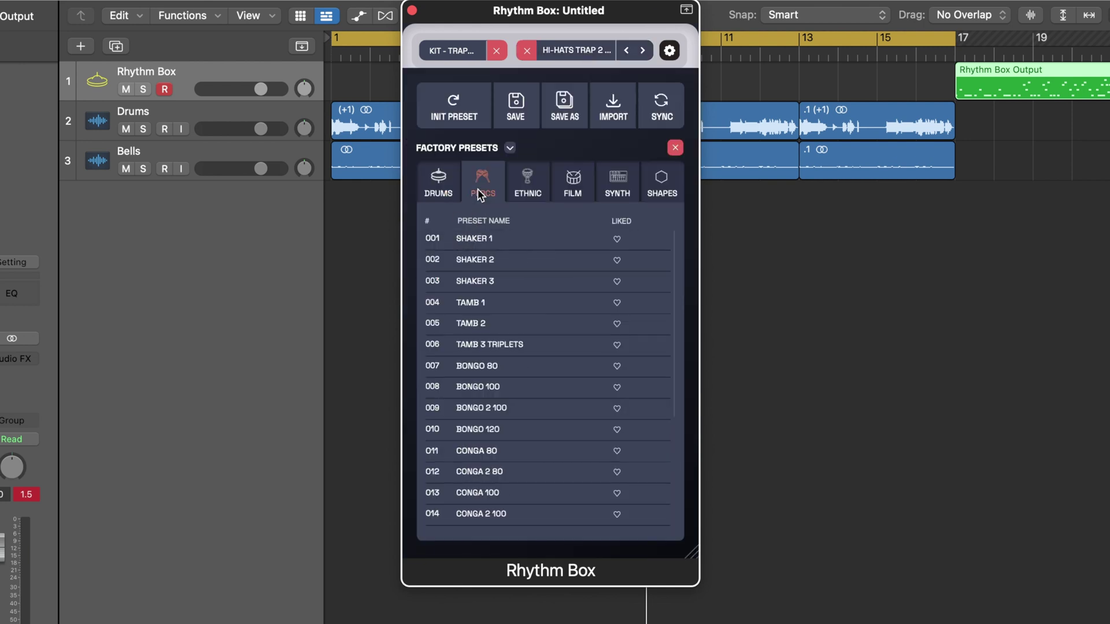
{"action": "left_click", "coordinate": [502, 233]}
Audition the Shaker 1 preset's patterns 1 through 5.
{"action": "key", "text": "space"}
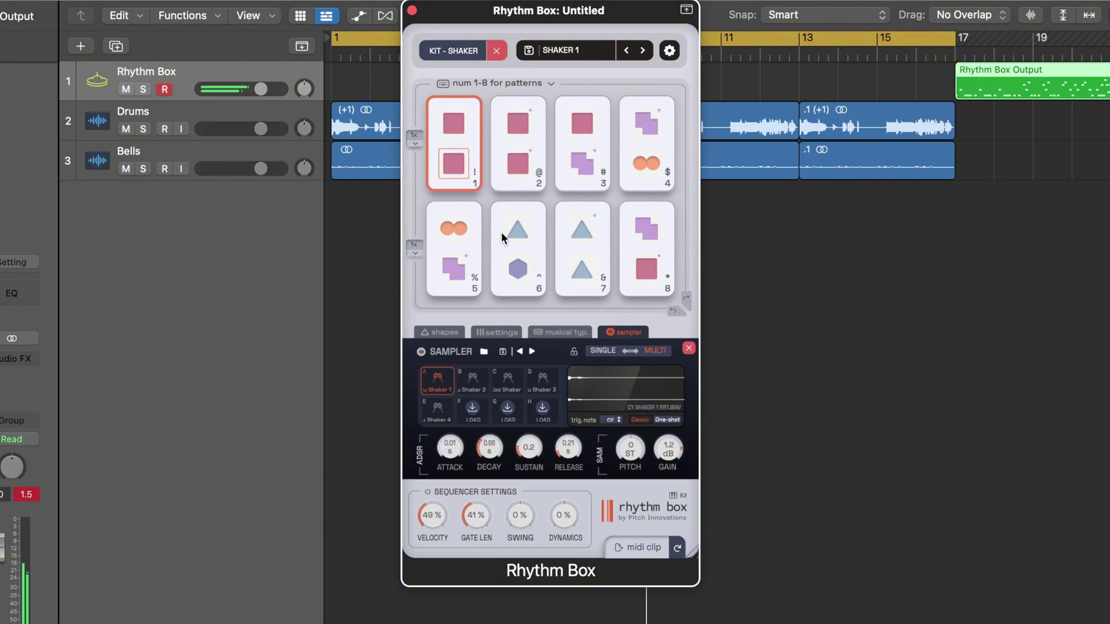
{"action": "key", "text": "2"}
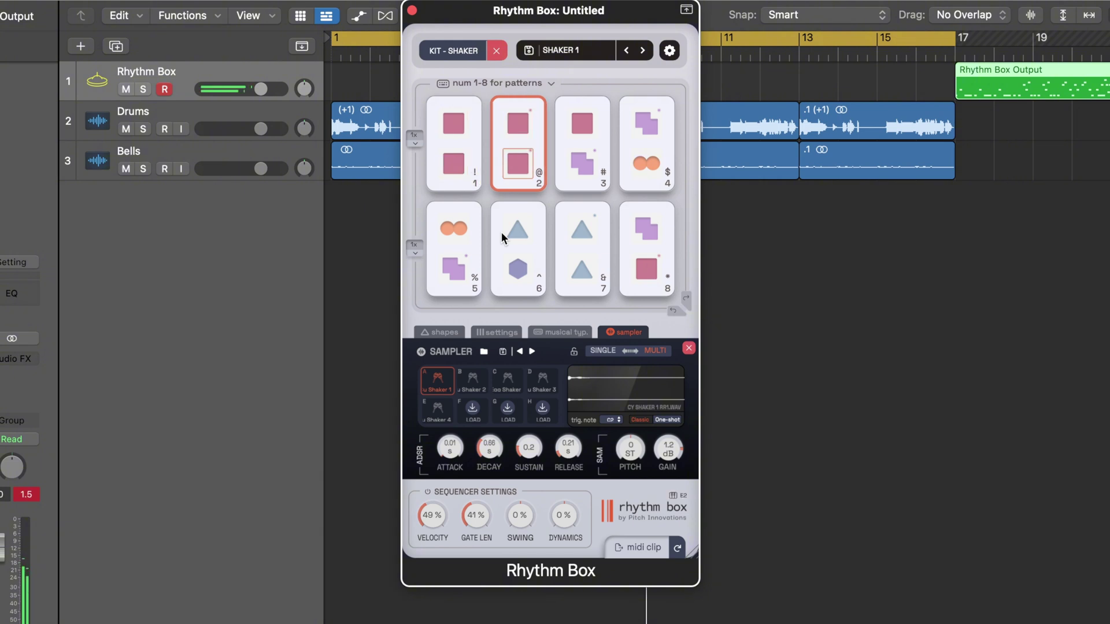
{"action": "key", "text": "3"}
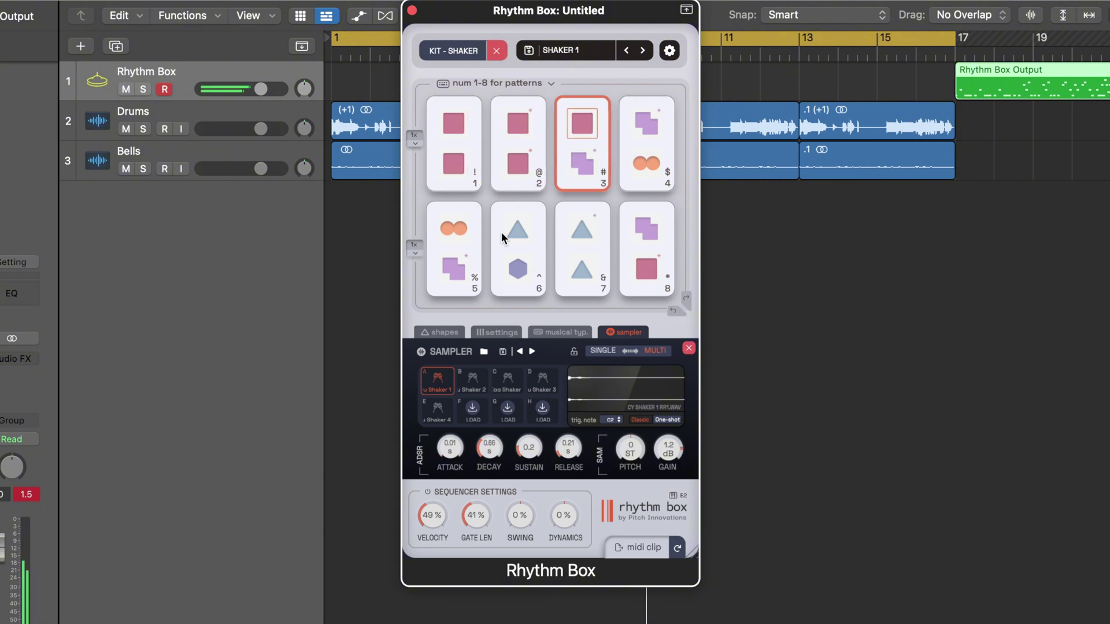
{"action": "key", "text": "4"}
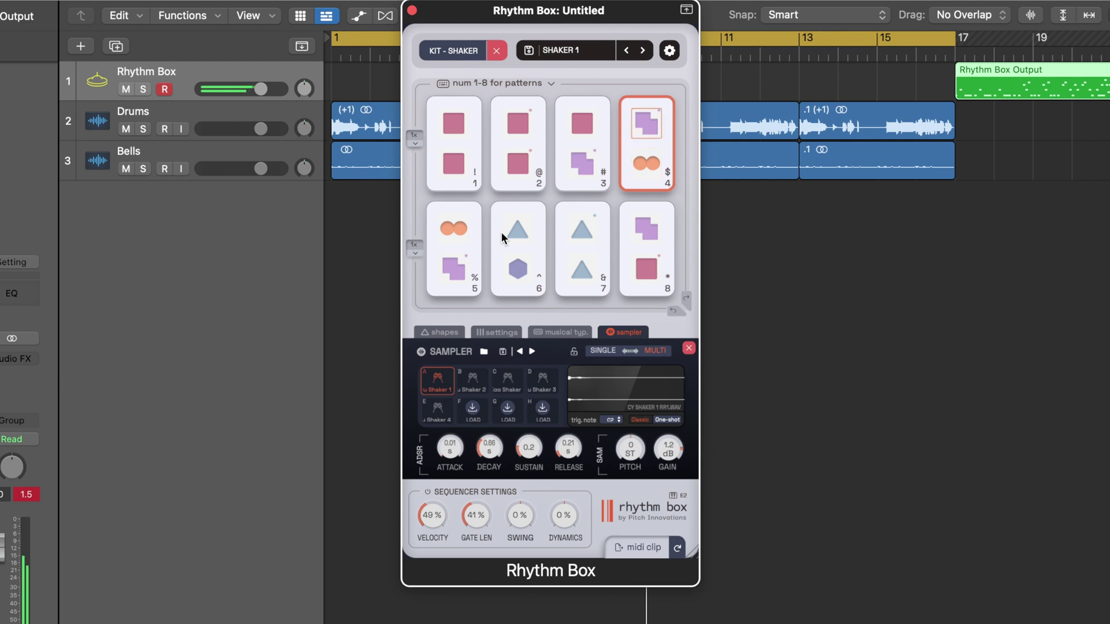
{"action": "key", "text": "5"}
Try the Tamb 1 and Tamb 2 percussion presets and switch to the Bongo 80 preset.
{"action": "left_click", "coordinate": [573, 53]}
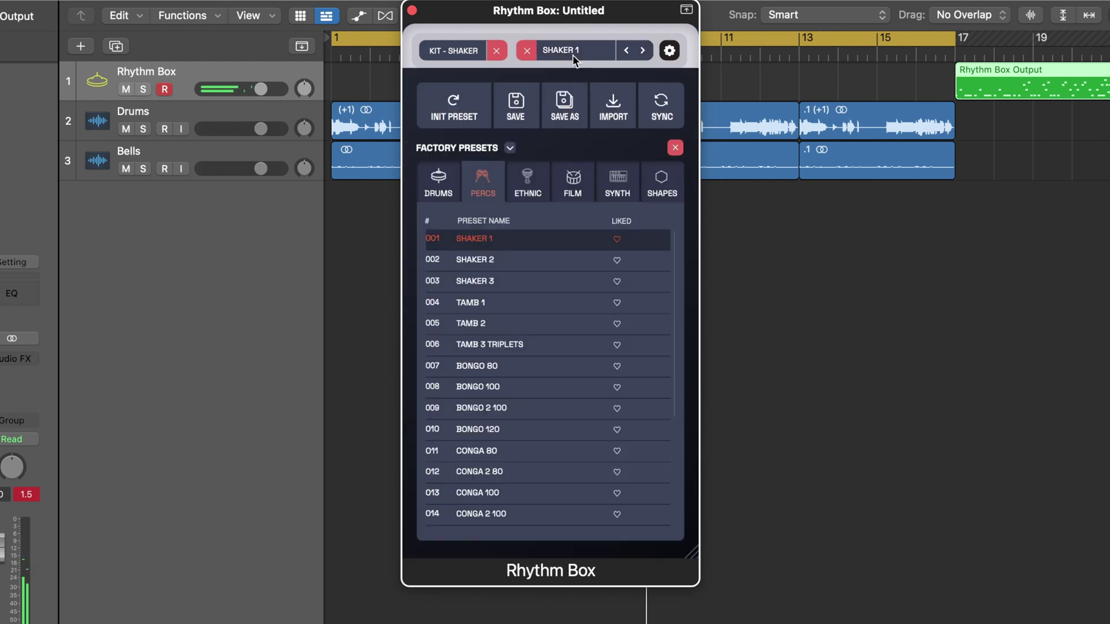
{"action": "left_click", "coordinate": [534, 299]}
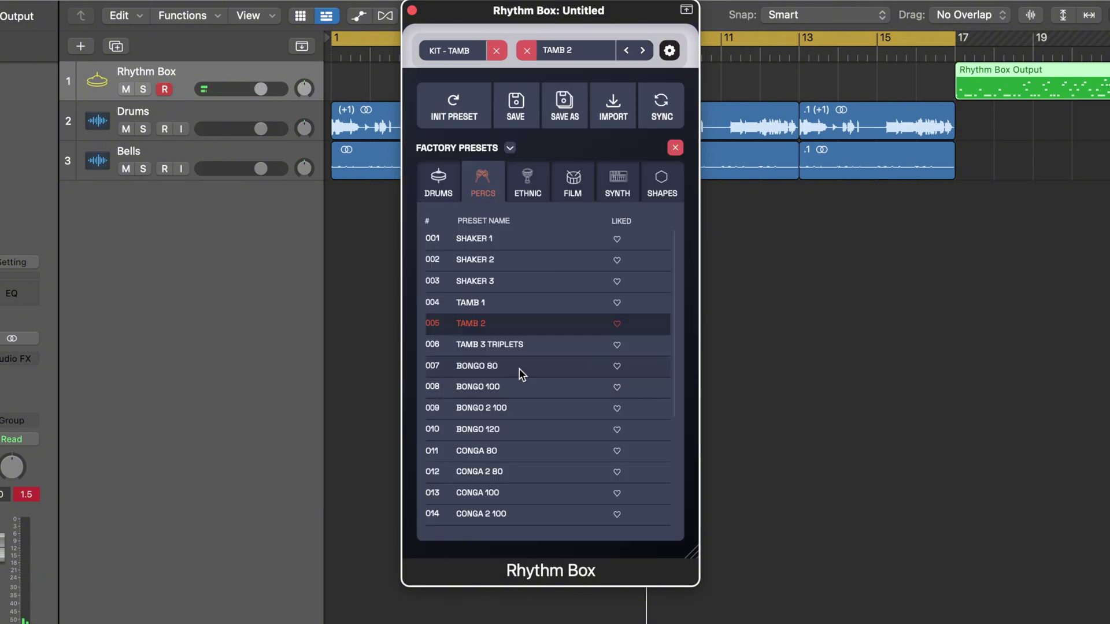
{"action": "double_click", "coordinate": [512, 365]}
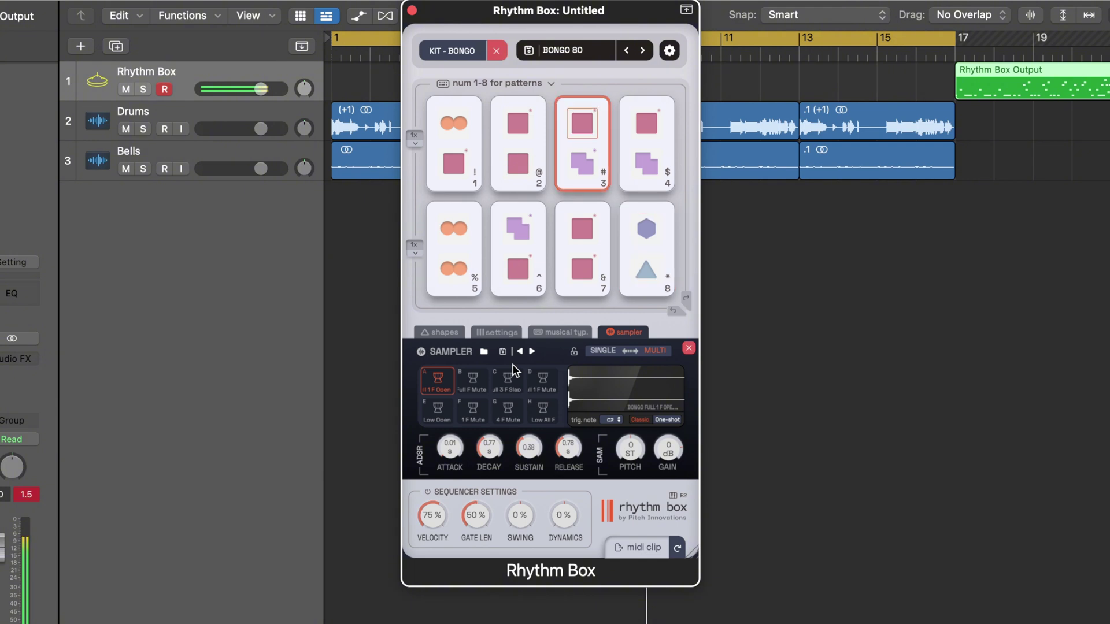
Load the Conga 80 percussion preset and bring up the Ethnic category of factory presets.
{"action": "left_click", "coordinate": [570, 51]}
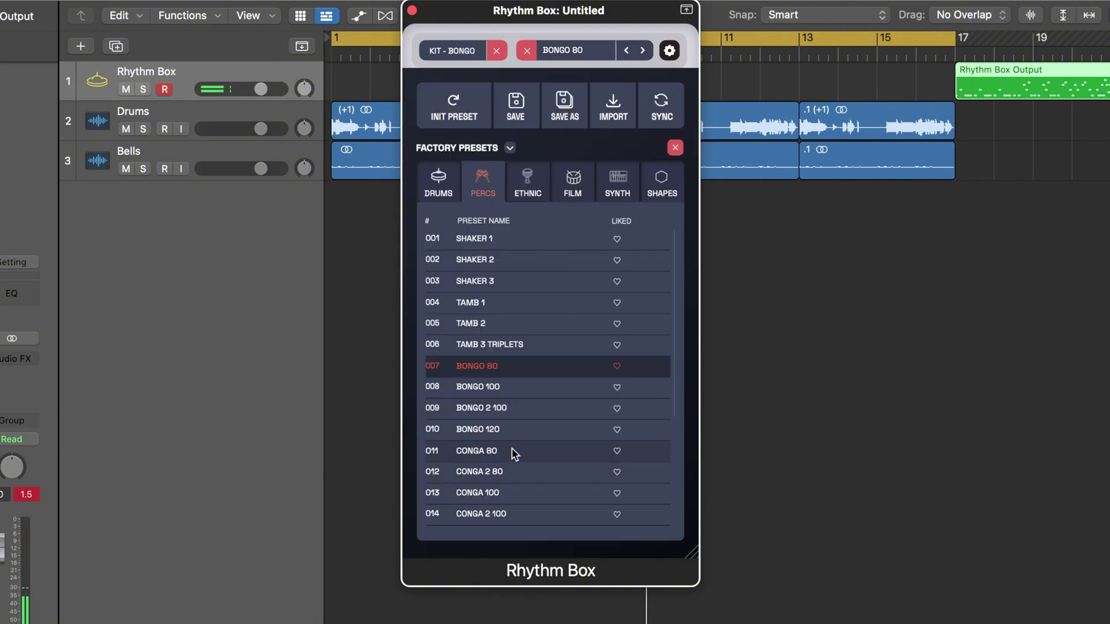
{"action": "left_click", "coordinate": [512, 449]}
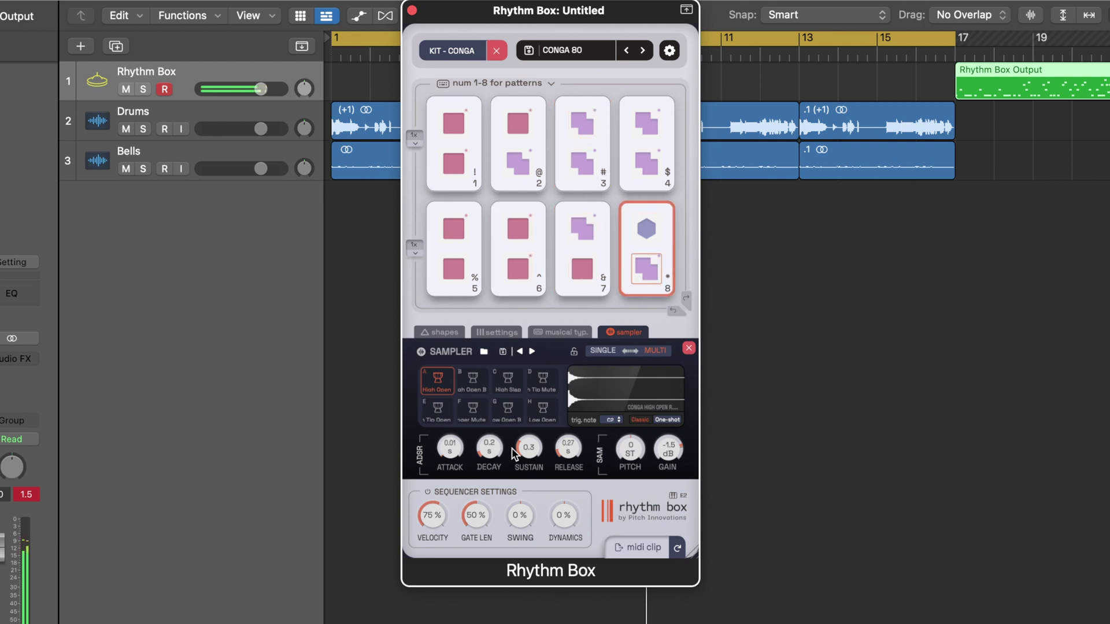
{"action": "left_click", "coordinate": [564, 50]}
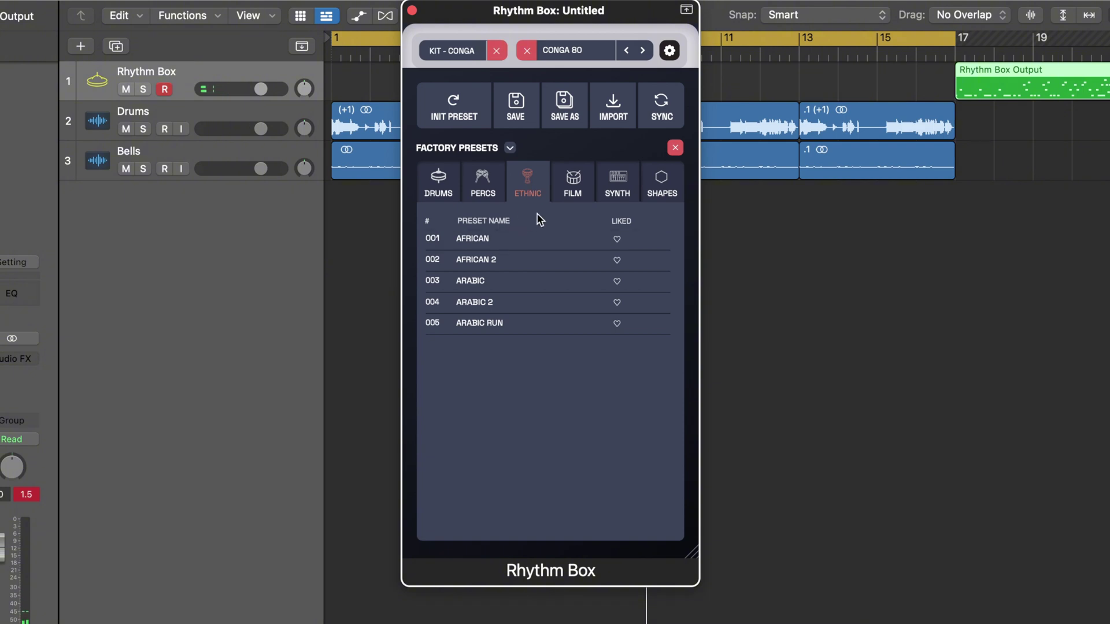
Load the Epic Percs 1 preset from the Film category and audition it.
{"action": "left_click", "coordinate": [570, 186]}
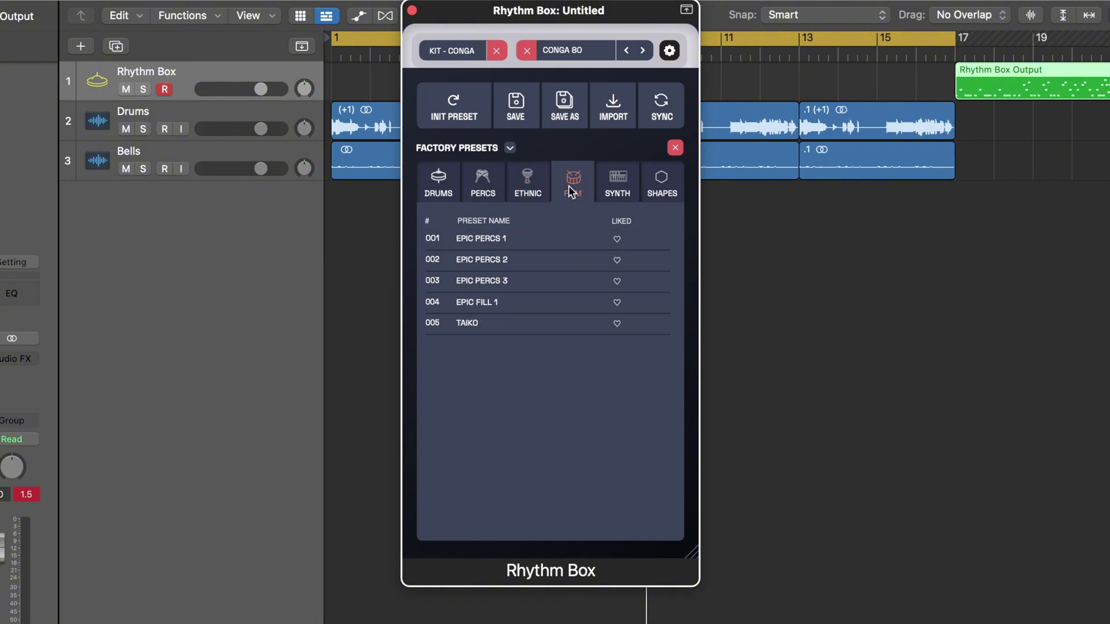
{"action": "left_click", "coordinate": [508, 235]}
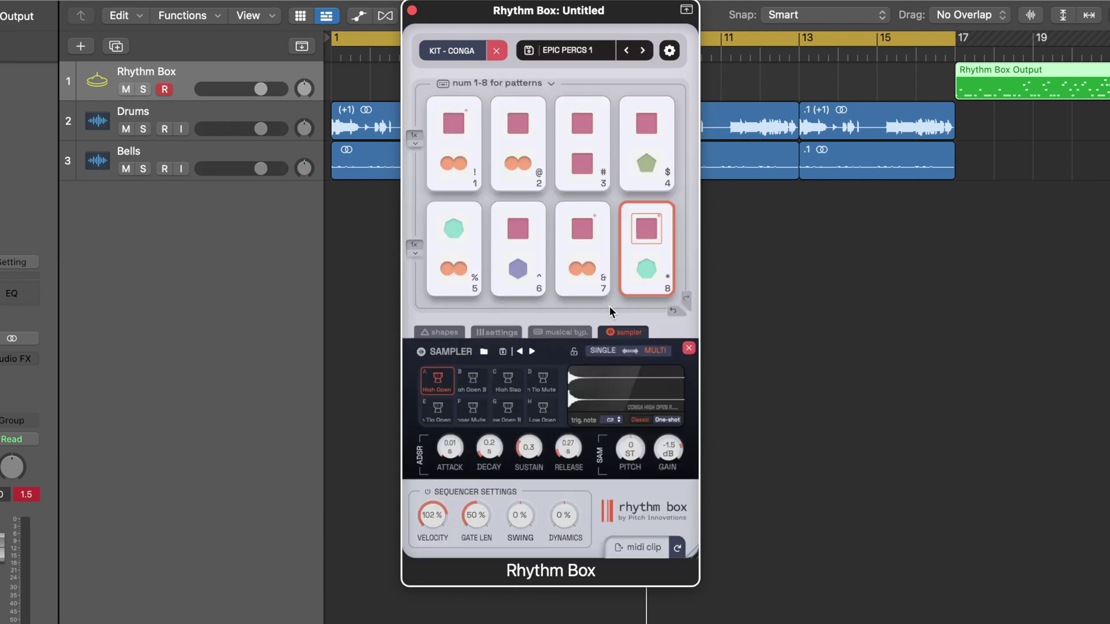
{"action": "key", "text": "space"}
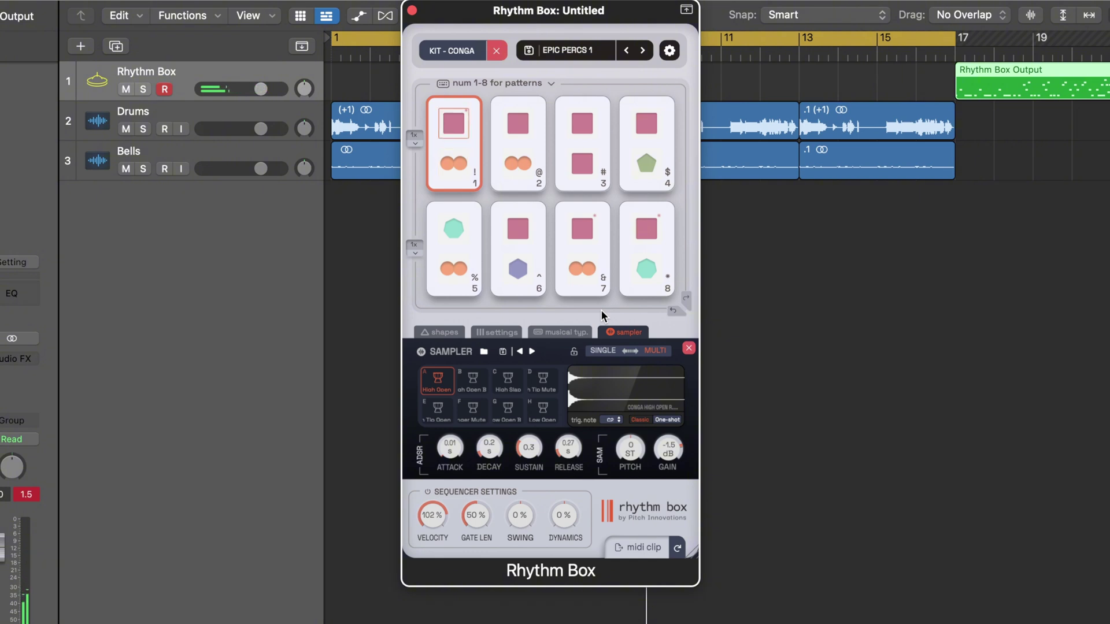
Load the House MD 130 preset from the Drums category.
{"action": "left_click", "coordinate": [585, 51]}
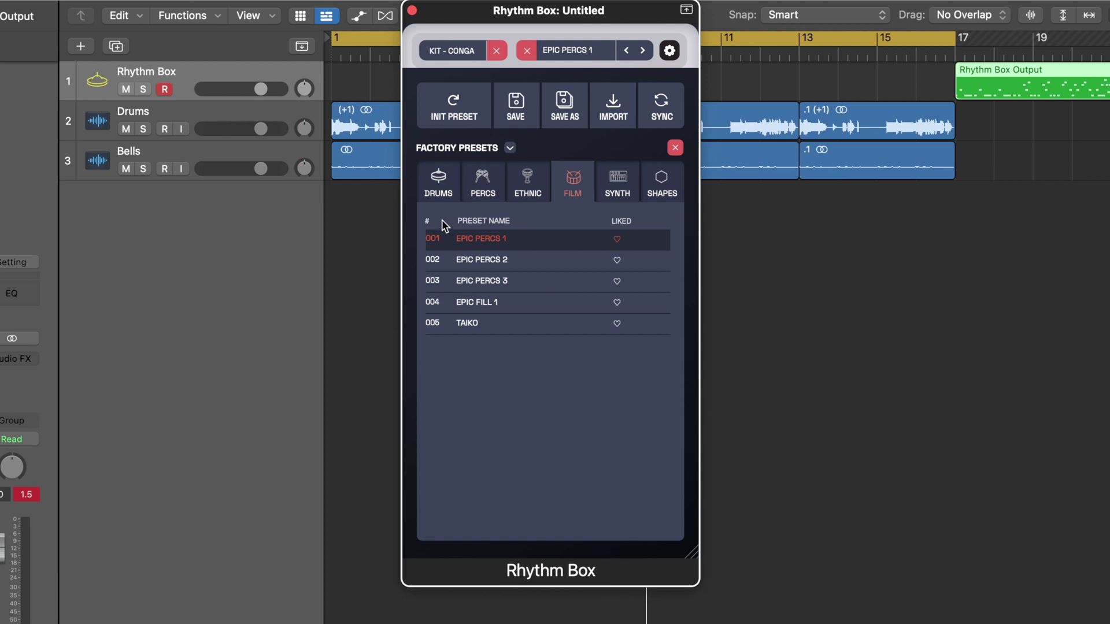
{"action": "left_click", "coordinate": [444, 182]}
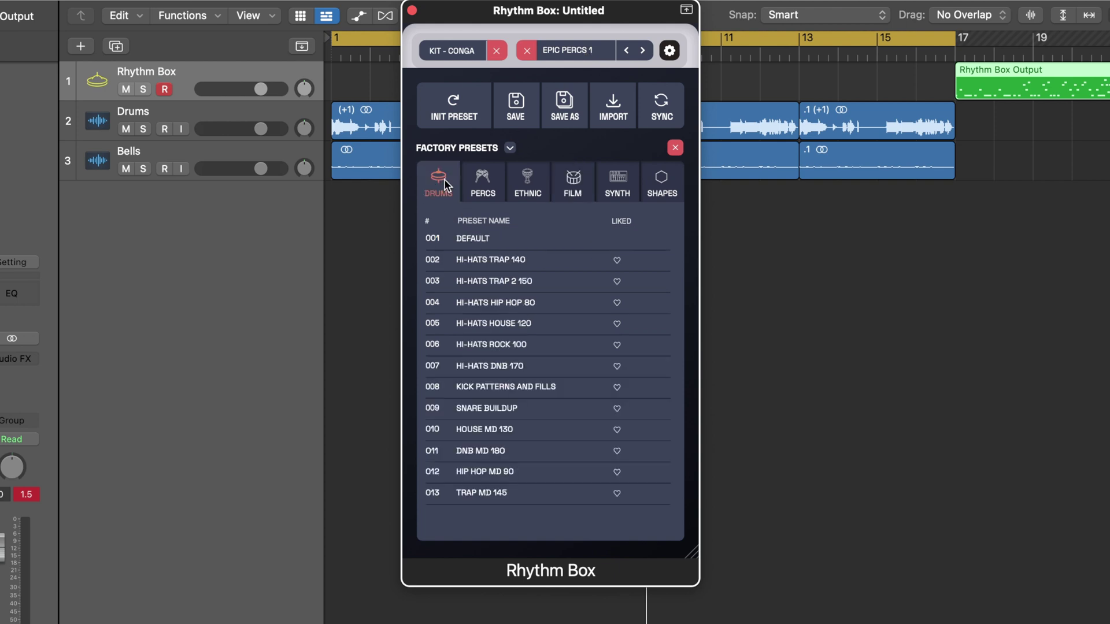
{"action": "left_click", "coordinate": [492, 430]}
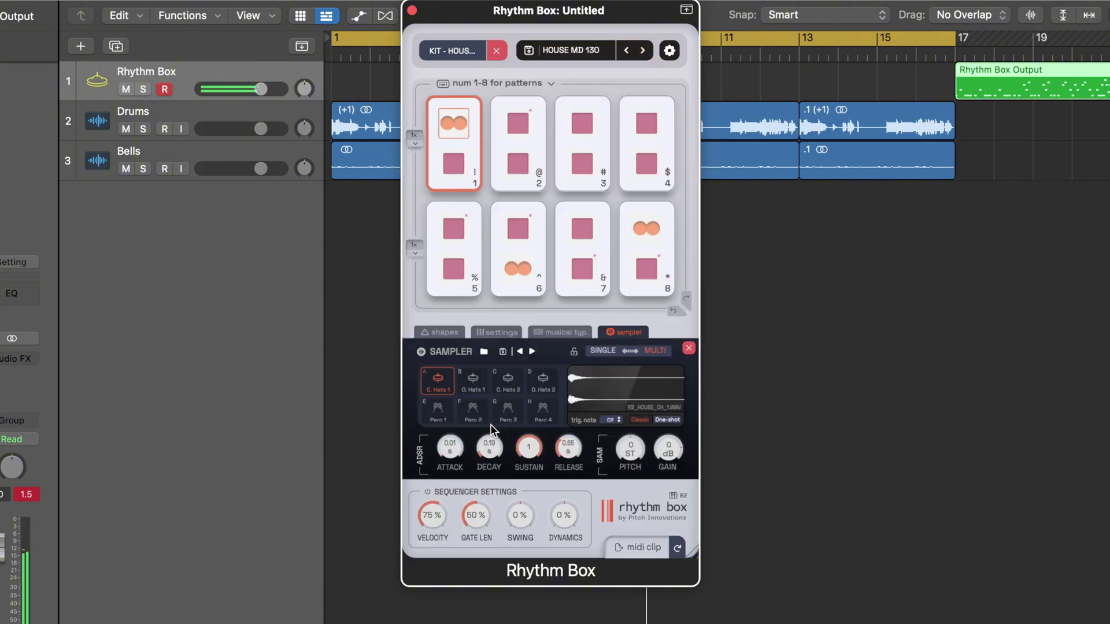
Load the Kick Patterns and Fills drum preset and audition its patterns 2 through 8.
{"action": "left_click", "coordinate": [575, 54]}
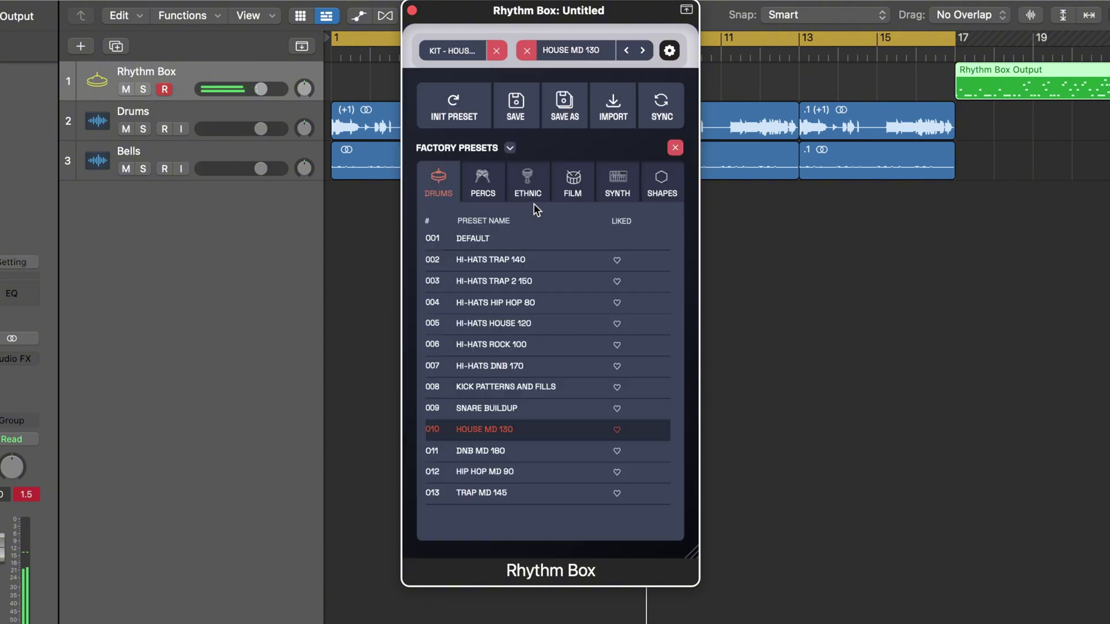
{"action": "left_click", "coordinate": [491, 383]}
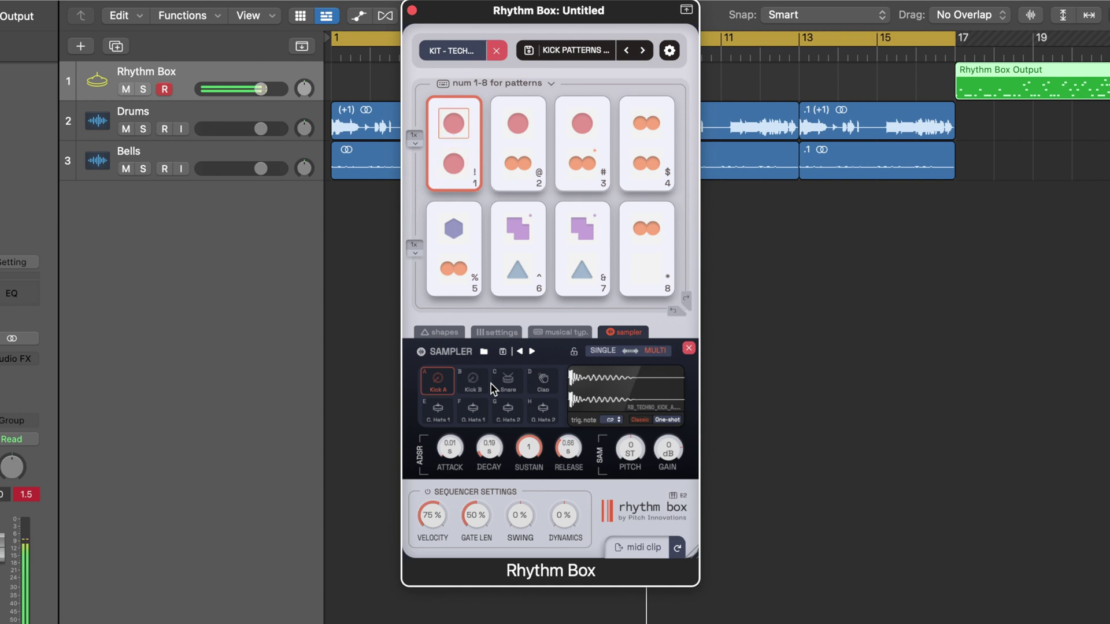
{"action": "key", "text": "2"}
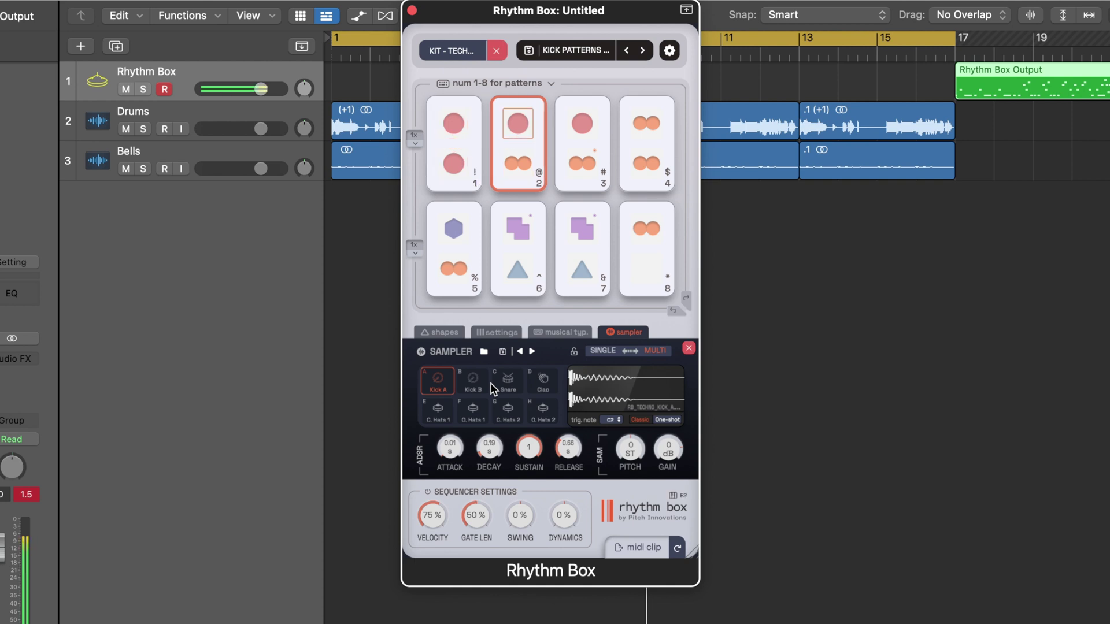
{"action": "key", "text": "3"}
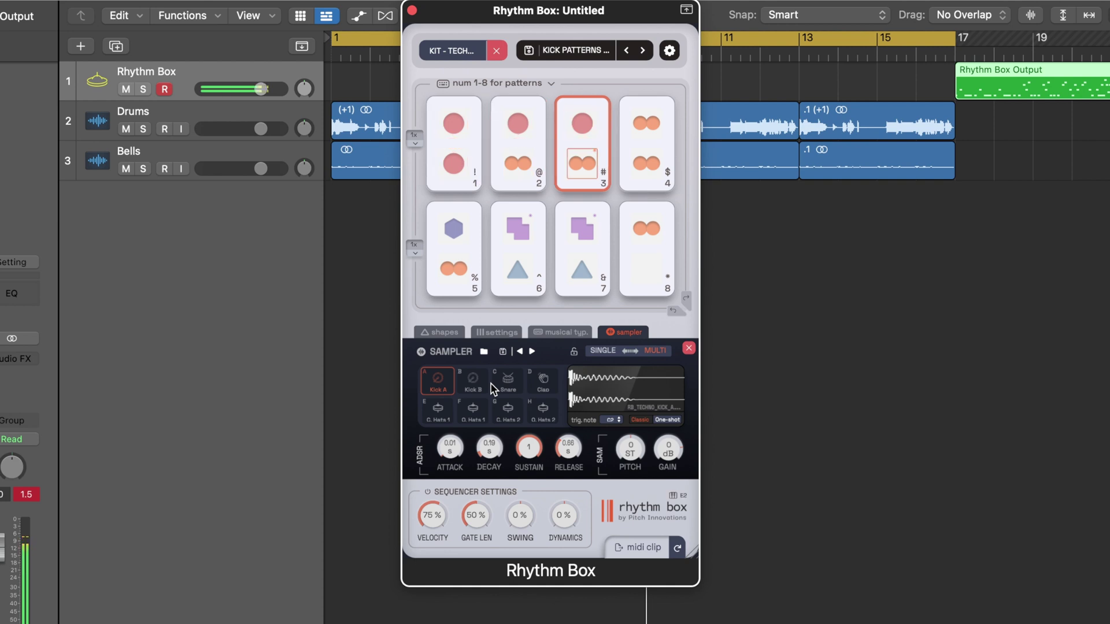
{"action": "key", "text": "4"}
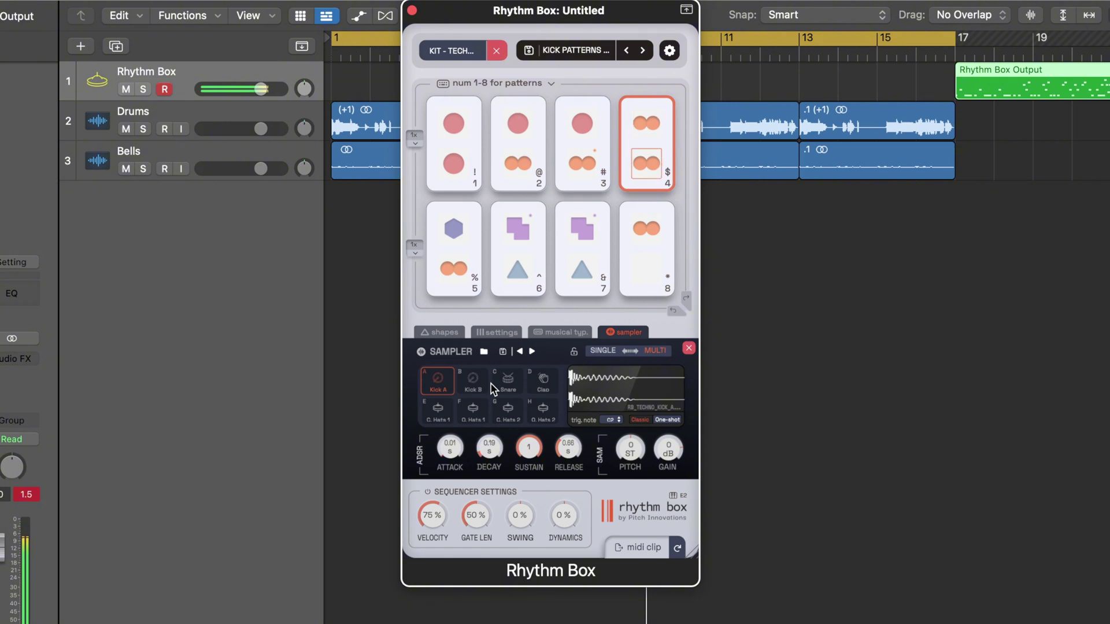
{"action": "key", "text": "5"}
{"action": "key", "text": "6"}
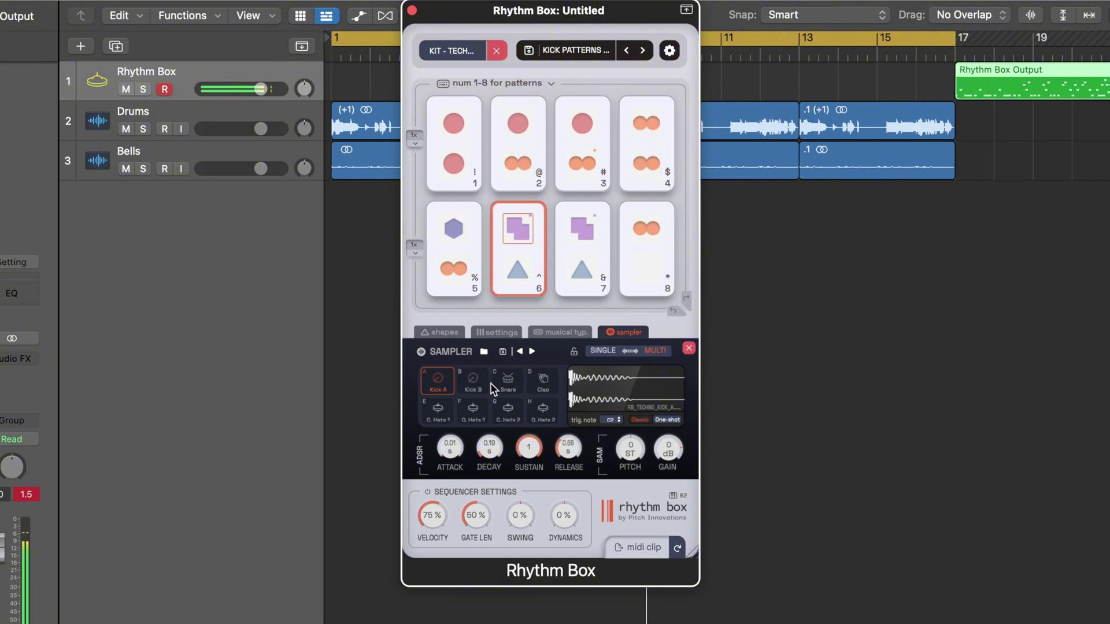
{"action": "key", "text": "7"}
{"action": "key", "text": "8"}
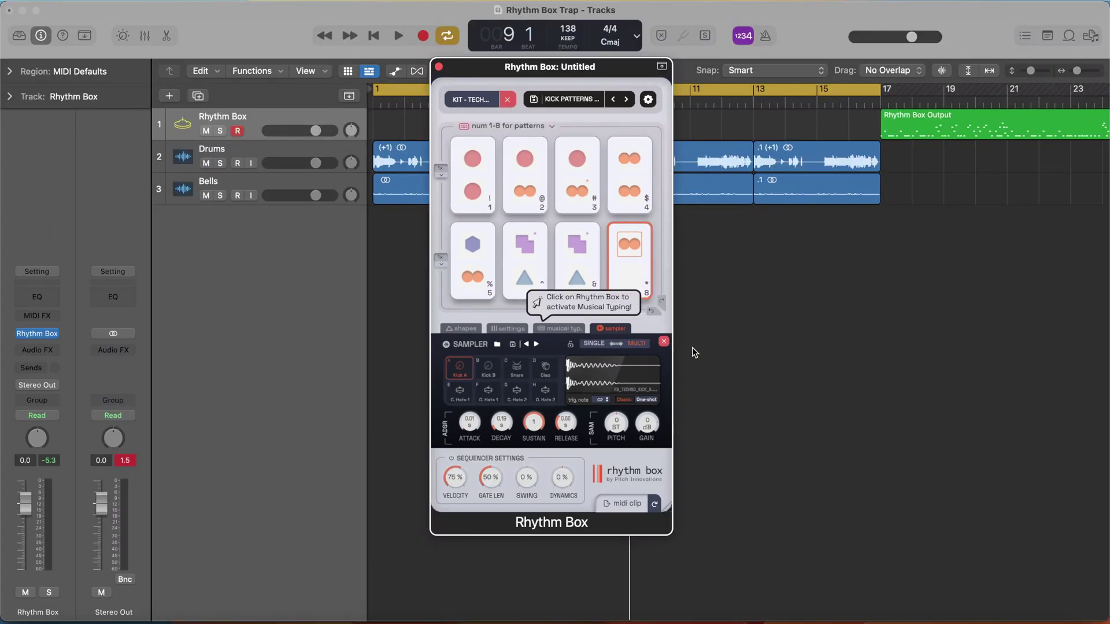
Examine the per-shape velocity, gate length and note delay settings for the first shape of pattern 1.
{"action": "left_click", "coordinate": [489, 334]}
{"action": "left_click", "coordinate": [511, 330]}
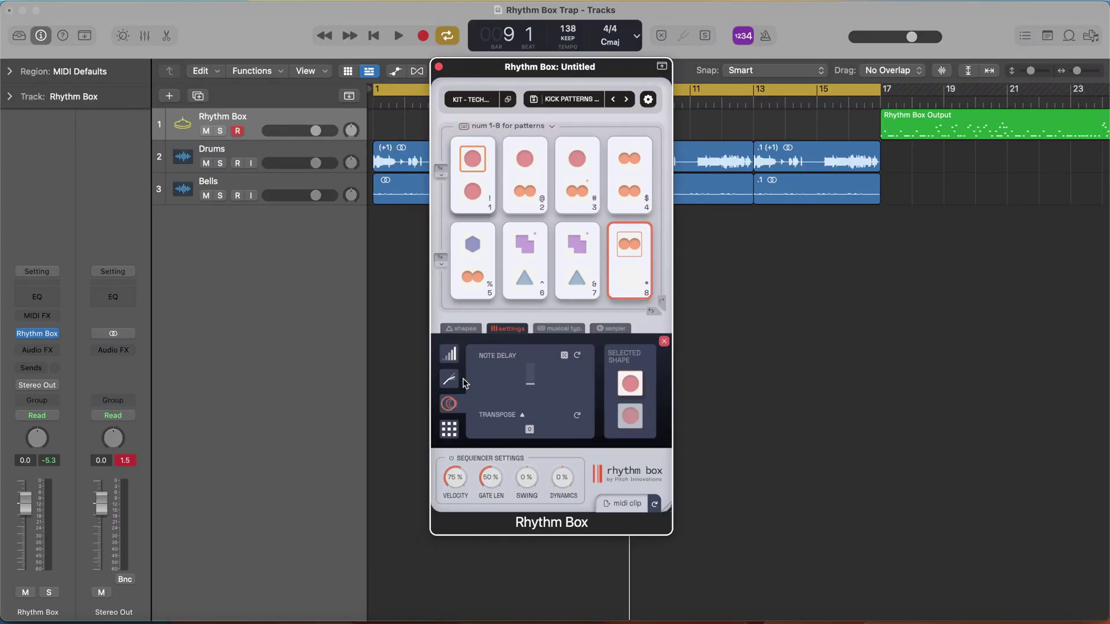
{"action": "left_click", "coordinate": [450, 355]}
{"action": "left_click", "coordinate": [449, 379]}
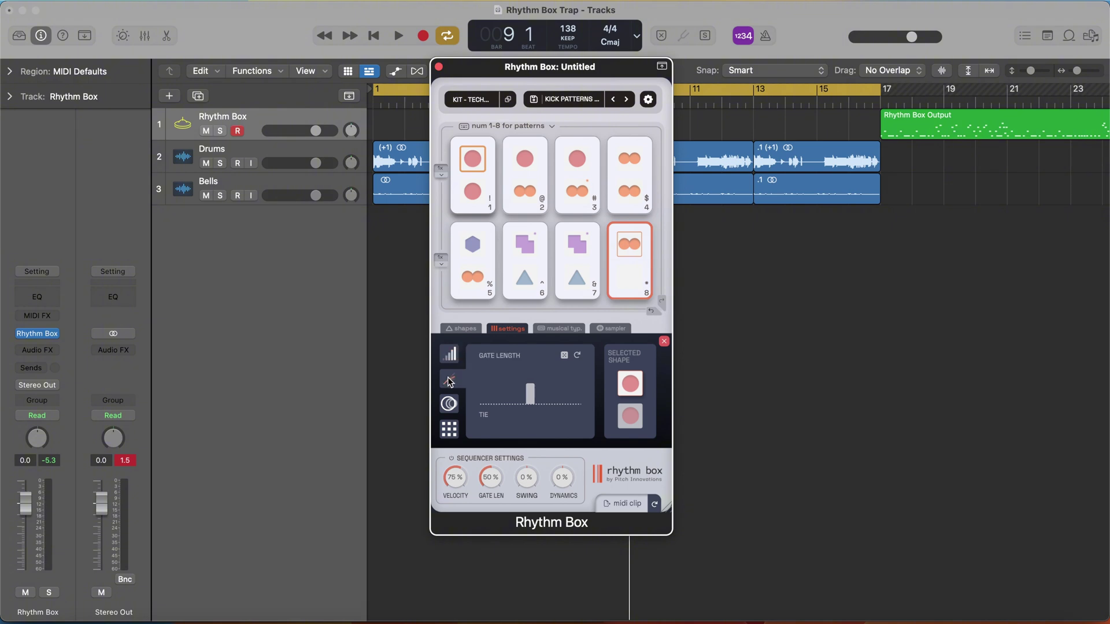
{"action": "left_click", "coordinate": [450, 405]}
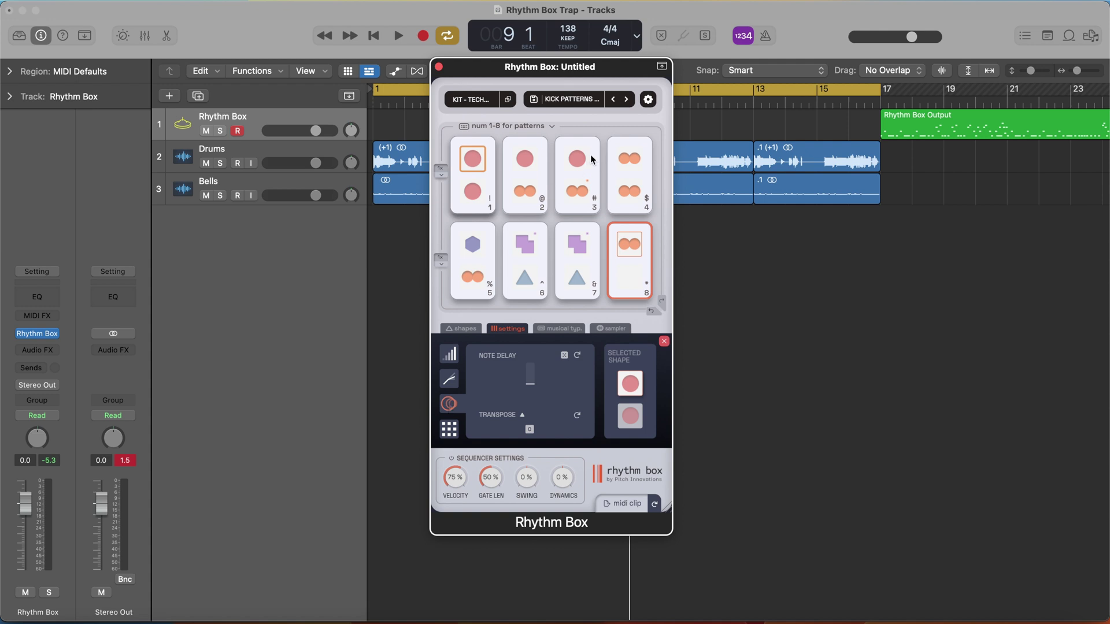
Switch the plugin skin to Groove Noir and review the remaining window, tempo, keyboard and MIDI recording preferences.
{"action": "left_click", "coordinate": [648, 100]}
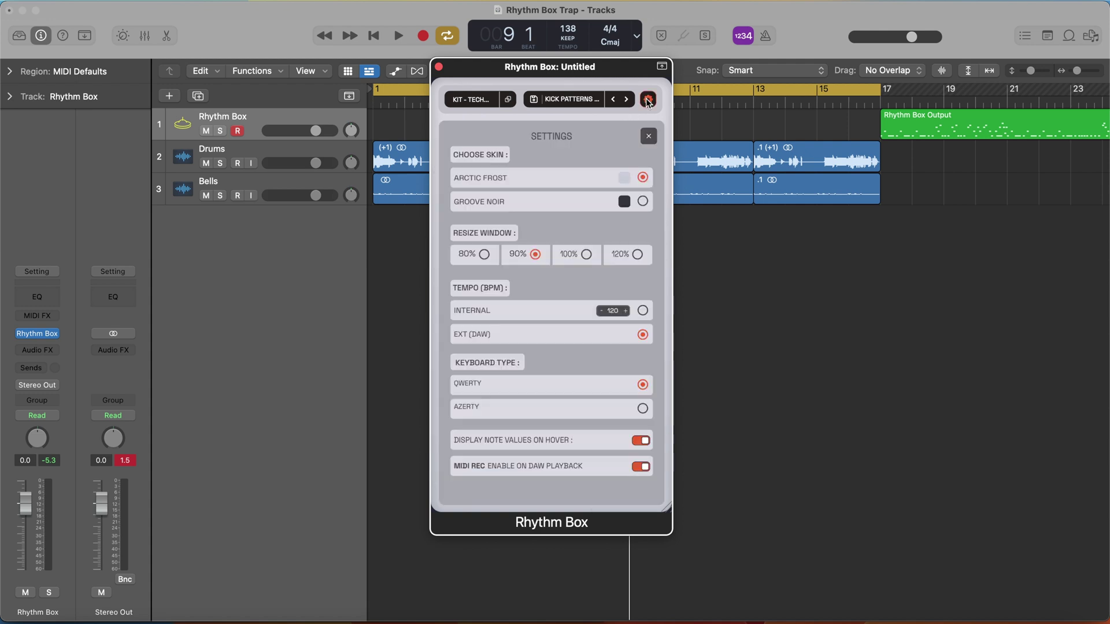
{"action": "left_click", "coordinate": [643, 201]}
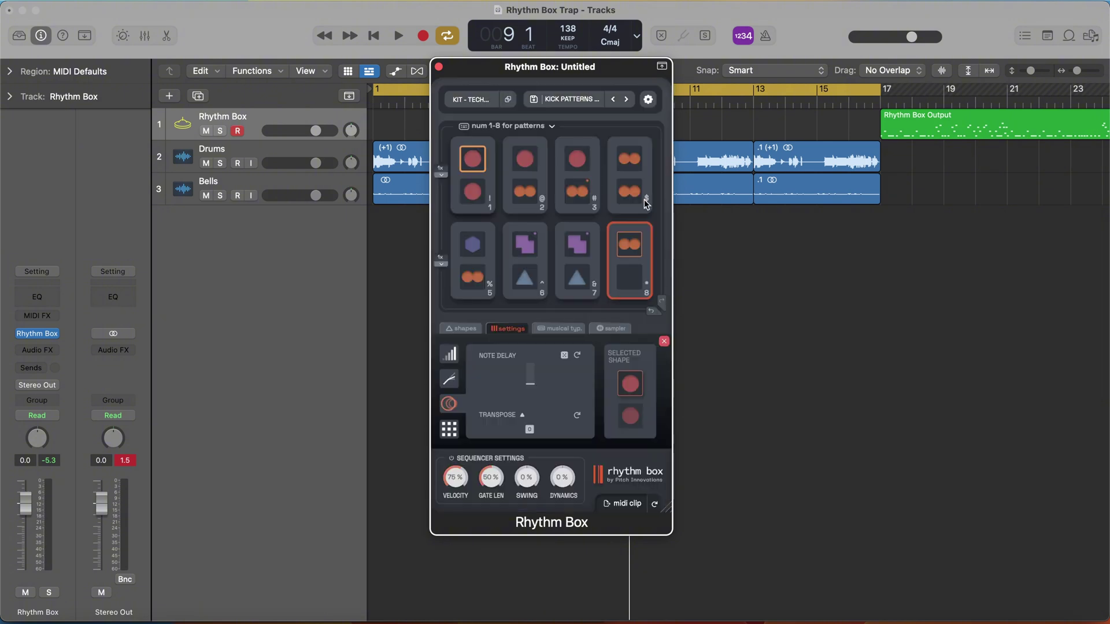
{"action": "left_click", "coordinate": [649, 99]}
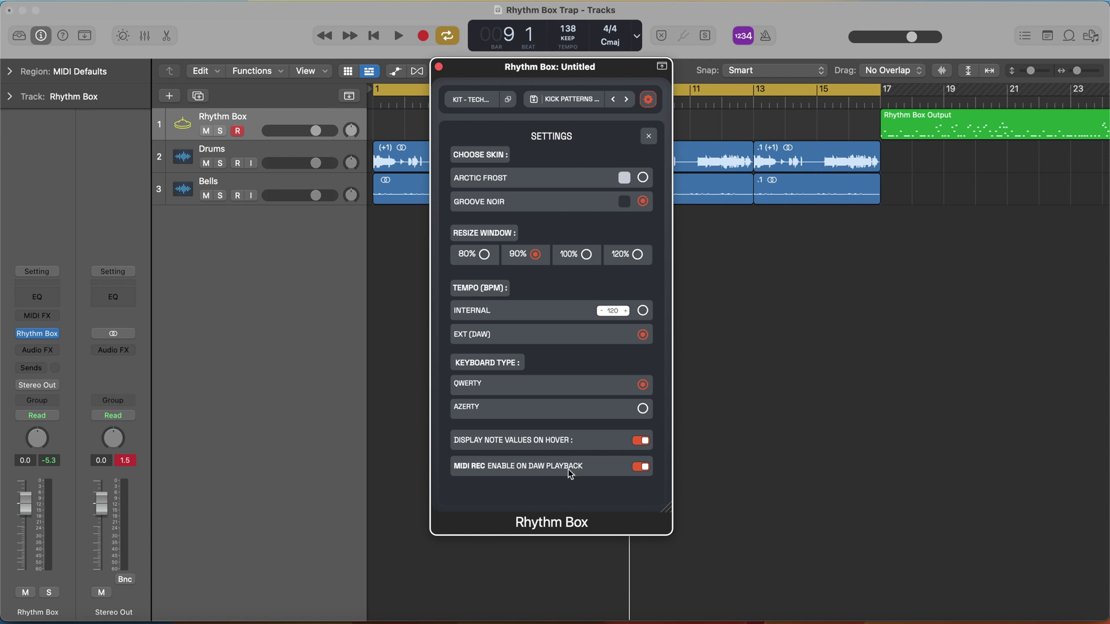
{"action": "left_click", "coordinate": [648, 134]}
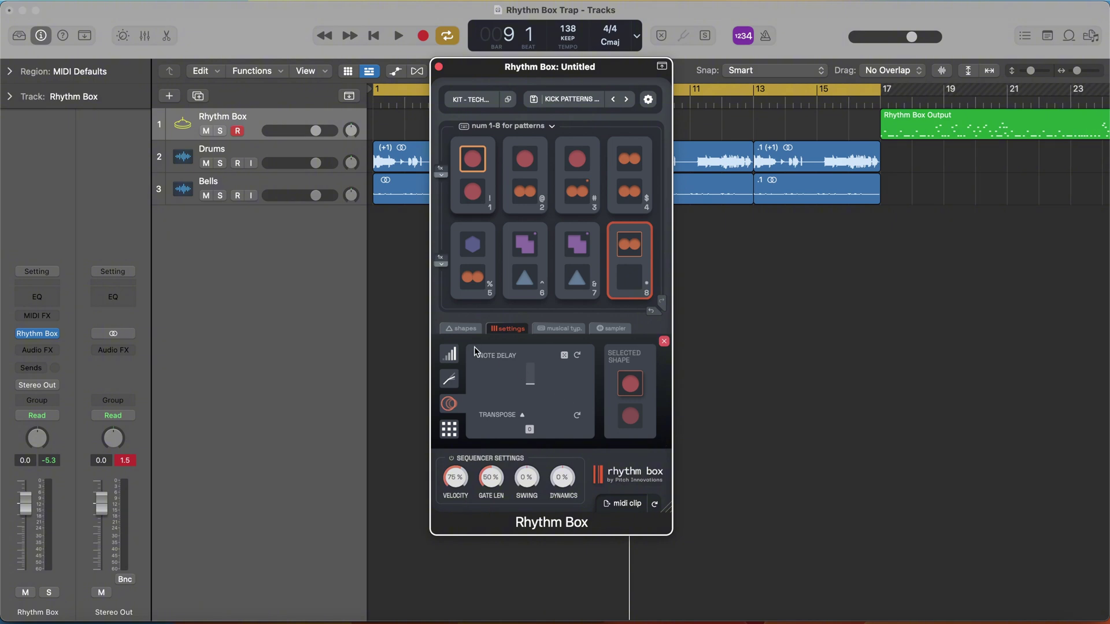
Look through the shape palette, the third-party instruments offered as sound source, and the built-in sampler.
{"action": "left_click", "coordinate": [470, 330]}
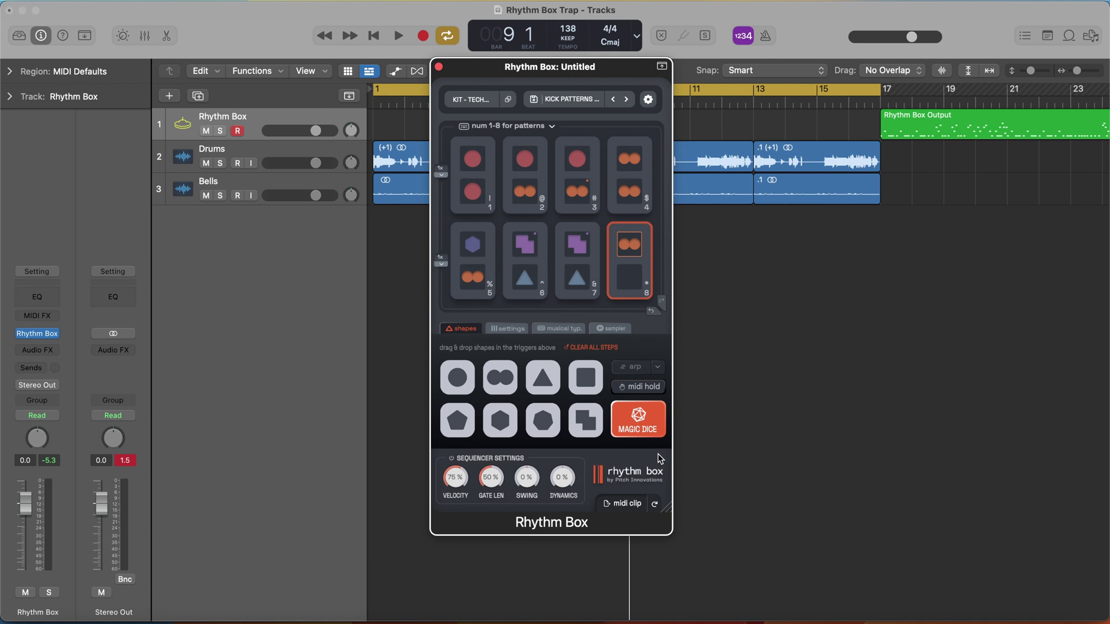
{"action": "left_click", "coordinate": [473, 101]}
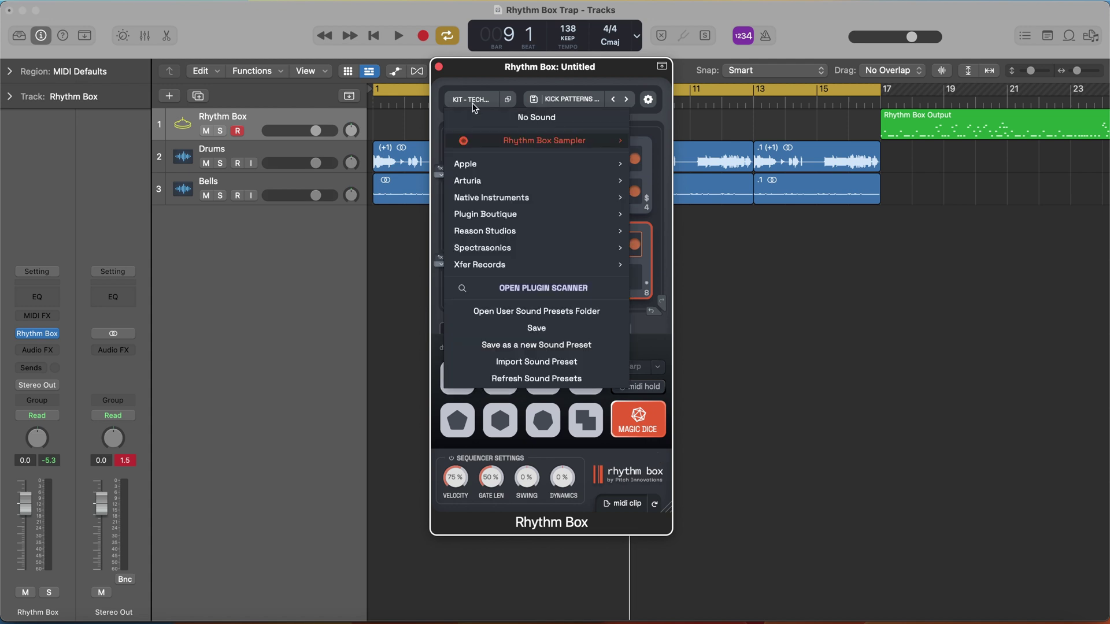
{"action": "mouse_move", "coordinate": [578, 179]}
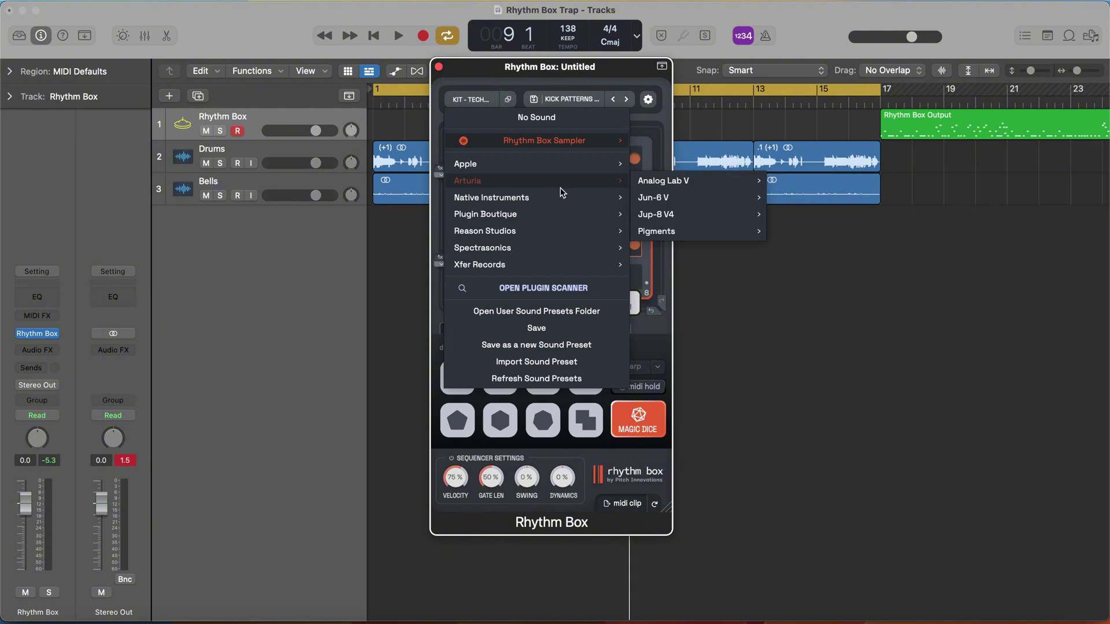
{"action": "mouse_move", "coordinate": [555, 209]}
{"action": "left_click", "coordinate": [613, 337]}
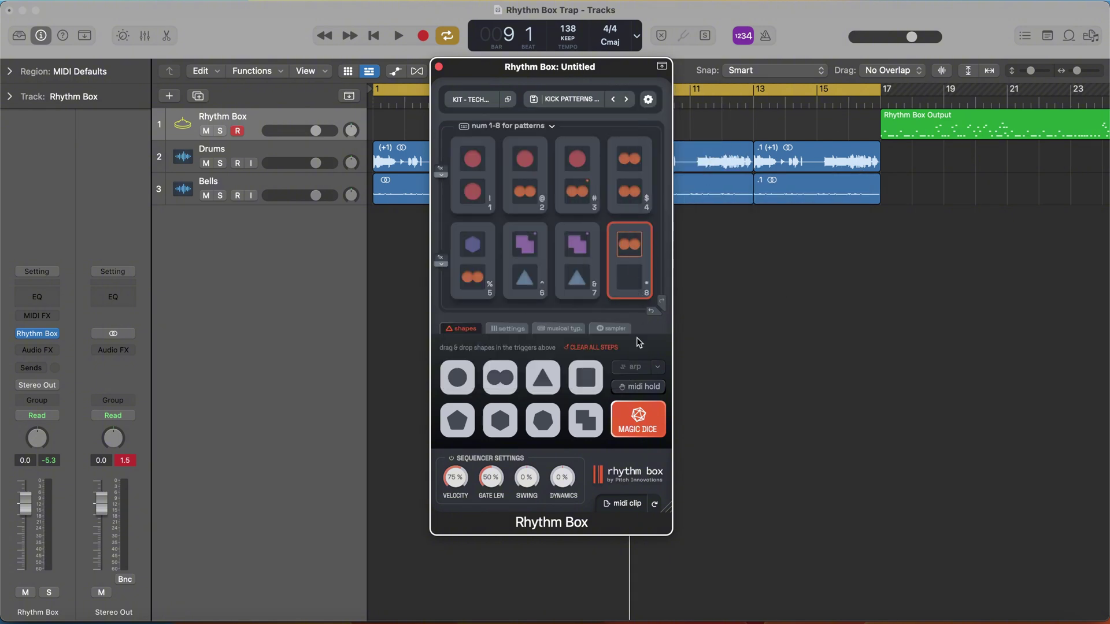
{"action": "left_click", "coordinate": [606, 325]}
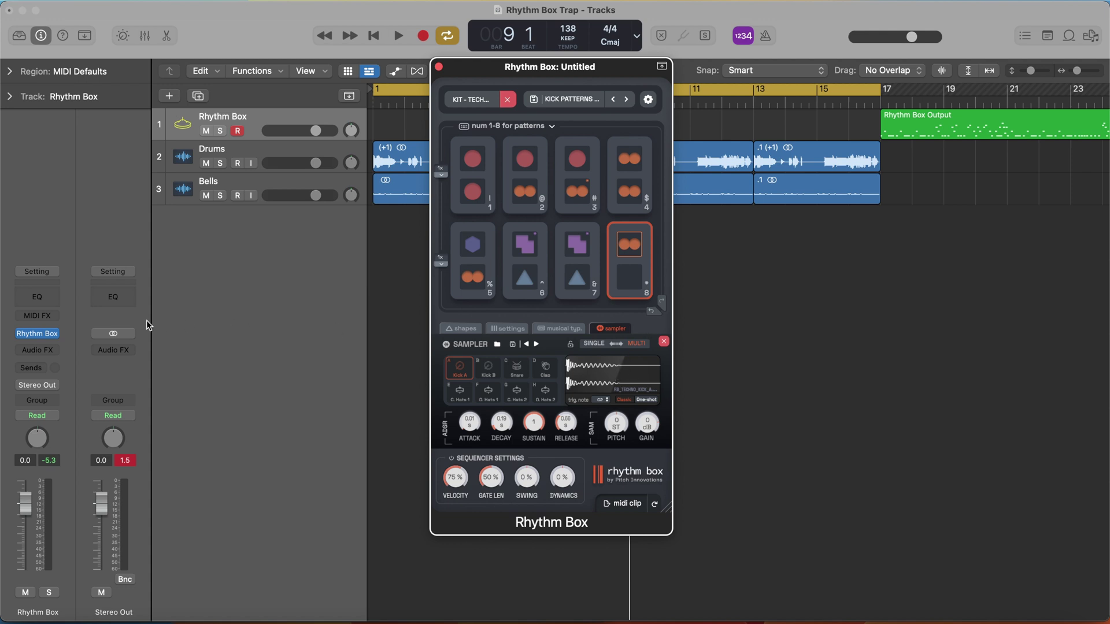
{"action": "left_click", "coordinate": [37, 315]}
{"action": "mouse_move", "coordinate": [95, 473]}
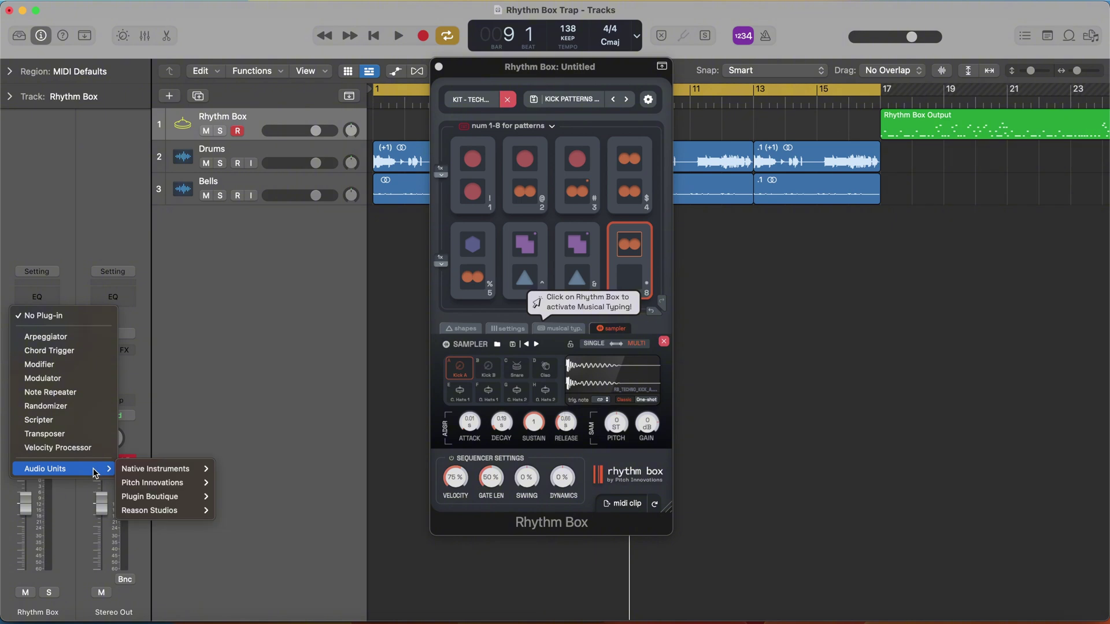
{"action": "left_click", "coordinate": [253, 327]}
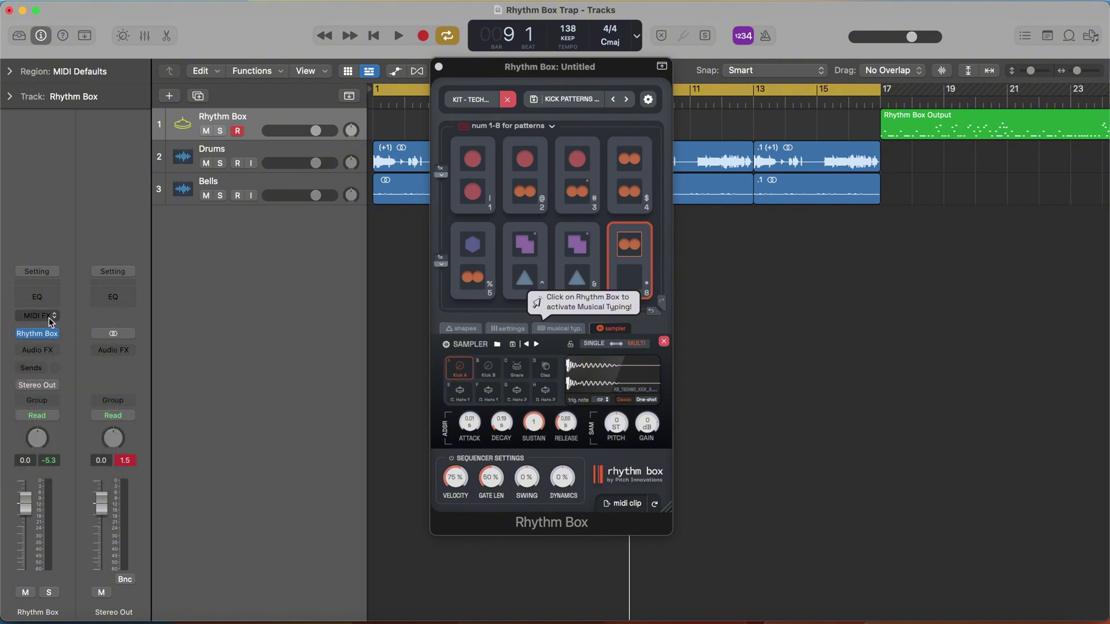
Insert Pitch Innovations' Rhythm Box MFX as a MIDI effect on the Rhythm Box track.
{"action": "left_click", "coordinate": [49, 319]}
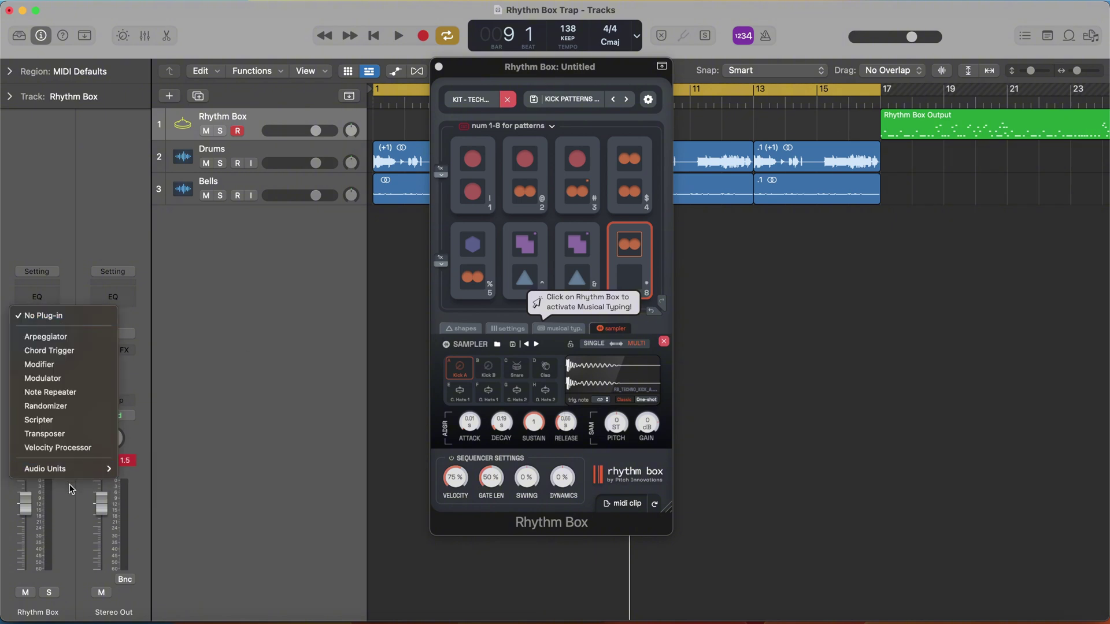
{"action": "mouse_move", "coordinate": [95, 471]}
{"action": "mouse_move", "coordinate": [196, 483]}
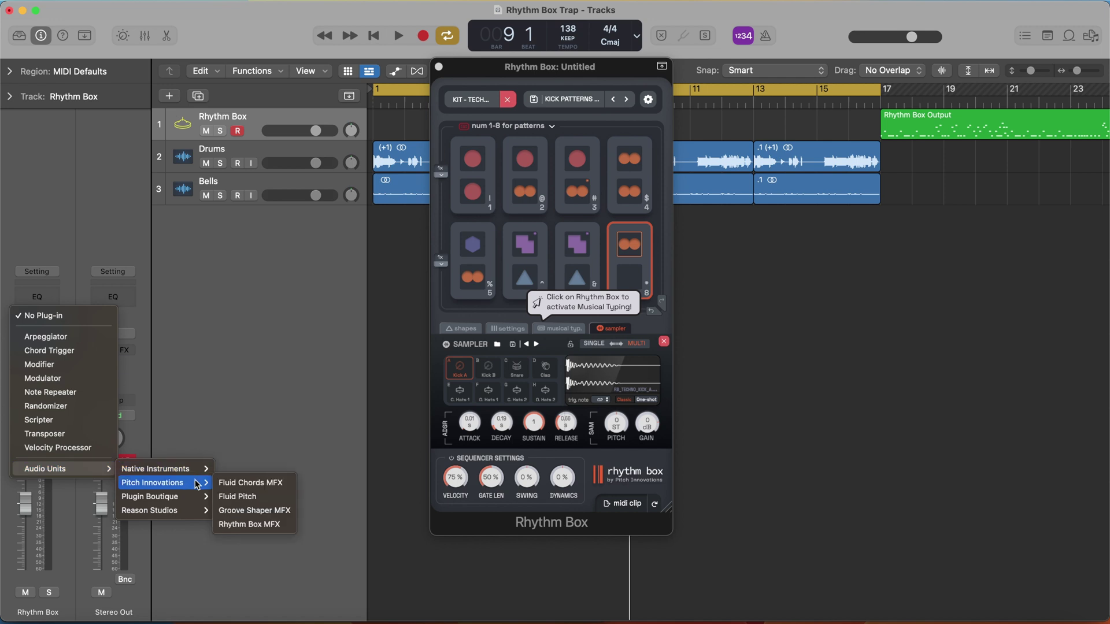
{"action": "left_click", "coordinate": [274, 525]}
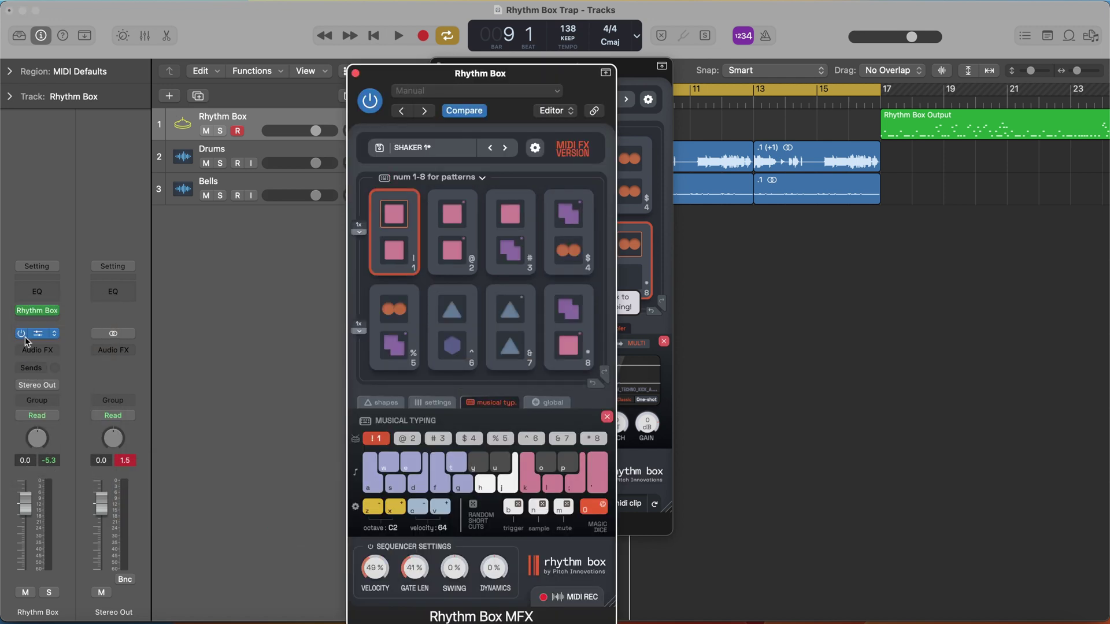
Replace the Rhythm Box track's instrument with the stereo version of Native Instruments Battery 4.
{"action": "left_click", "coordinate": [54, 335]}
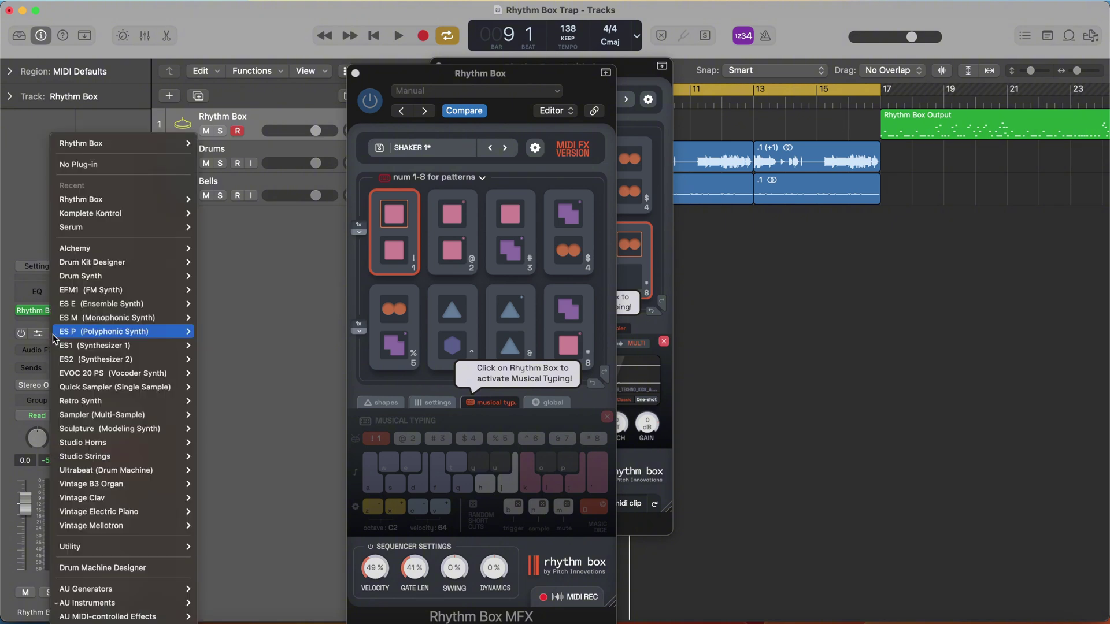
{"action": "mouse_move", "coordinate": [128, 603]}
{"action": "mouse_move", "coordinate": [290, 552]}
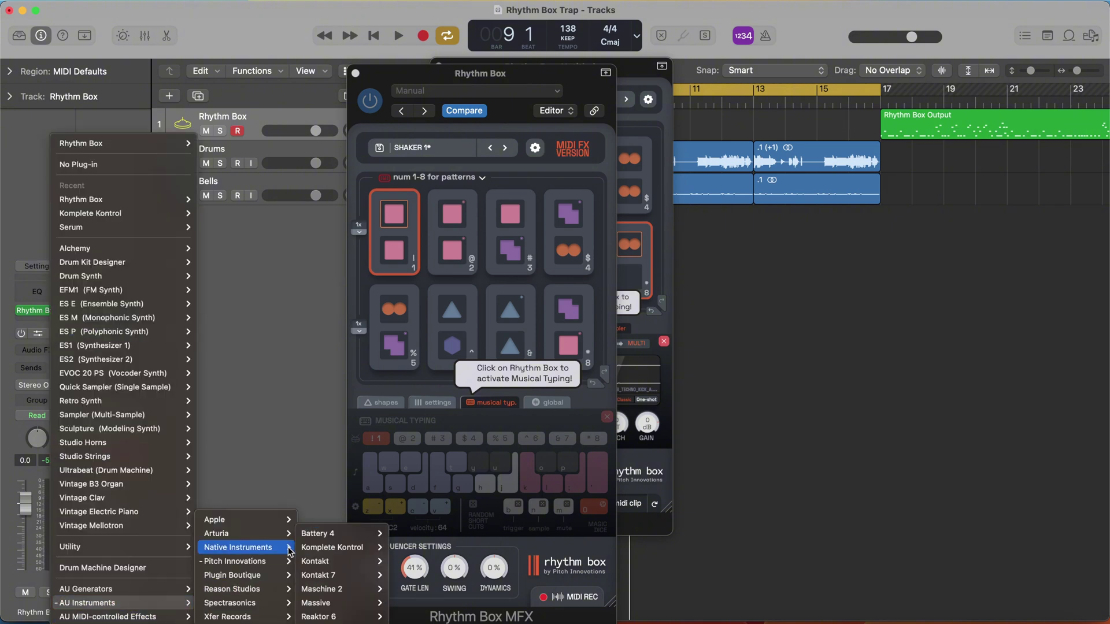
{"action": "mouse_move", "coordinate": [345, 535]}
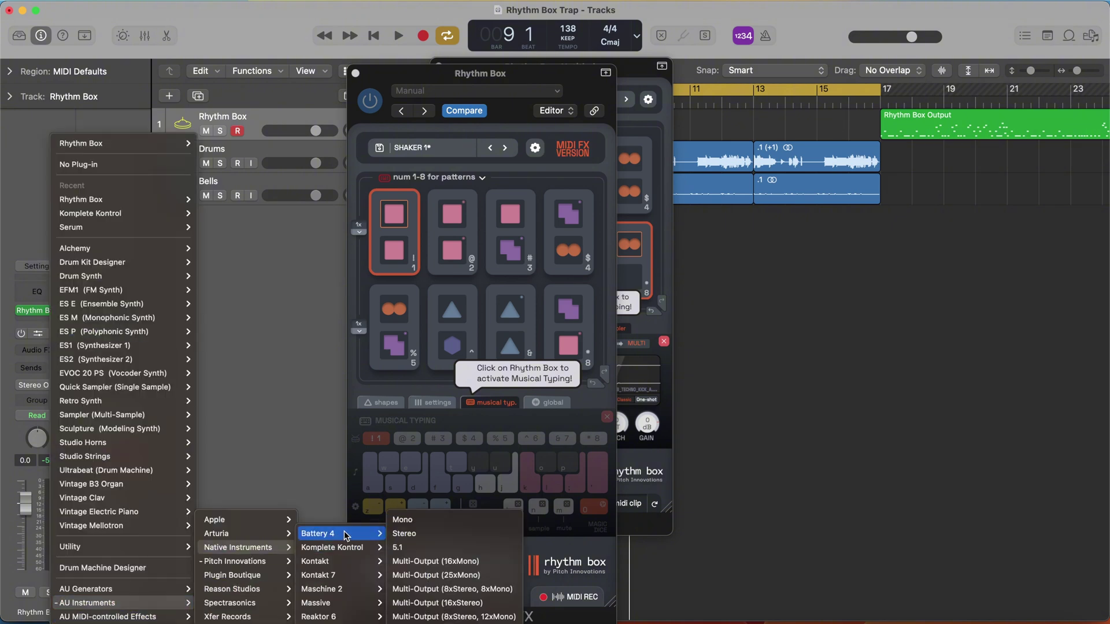
{"action": "left_click", "coordinate": [402, 533]}
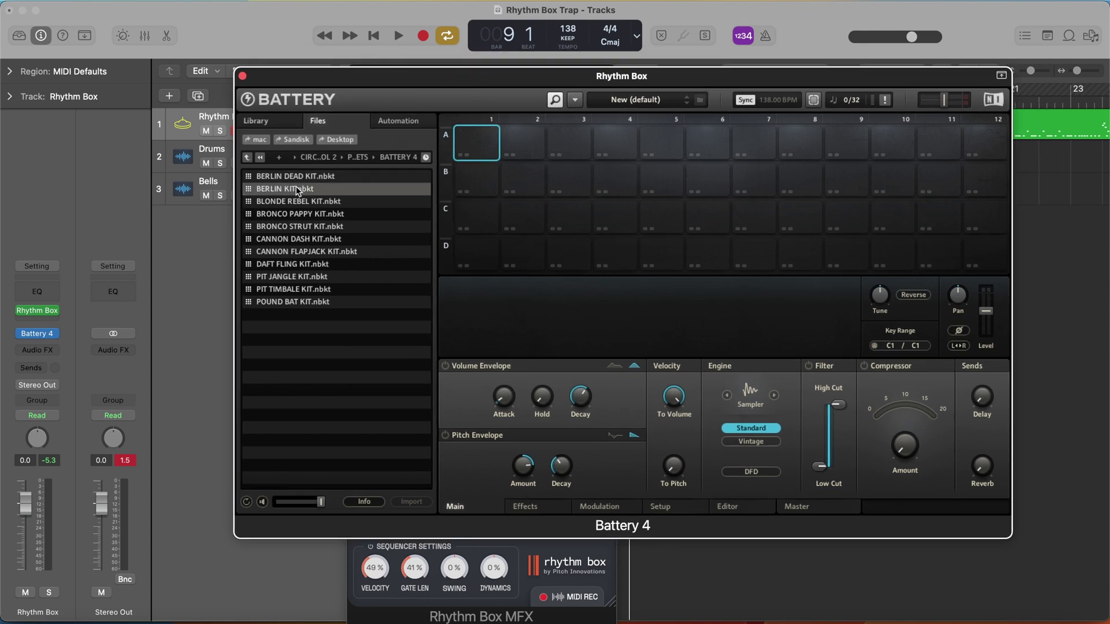
Load BERLIN KIT.nbkt into Battery 4 and audition its Berlin Kick V1 - A and Berlin Snare V1 - A cells.
{"action": "double_click", "coordinate": [298, 191]}
{"action": "left_click", "coordinate": [488, 141]}
{"action": "left_click", "coordinate": [543, 147]}
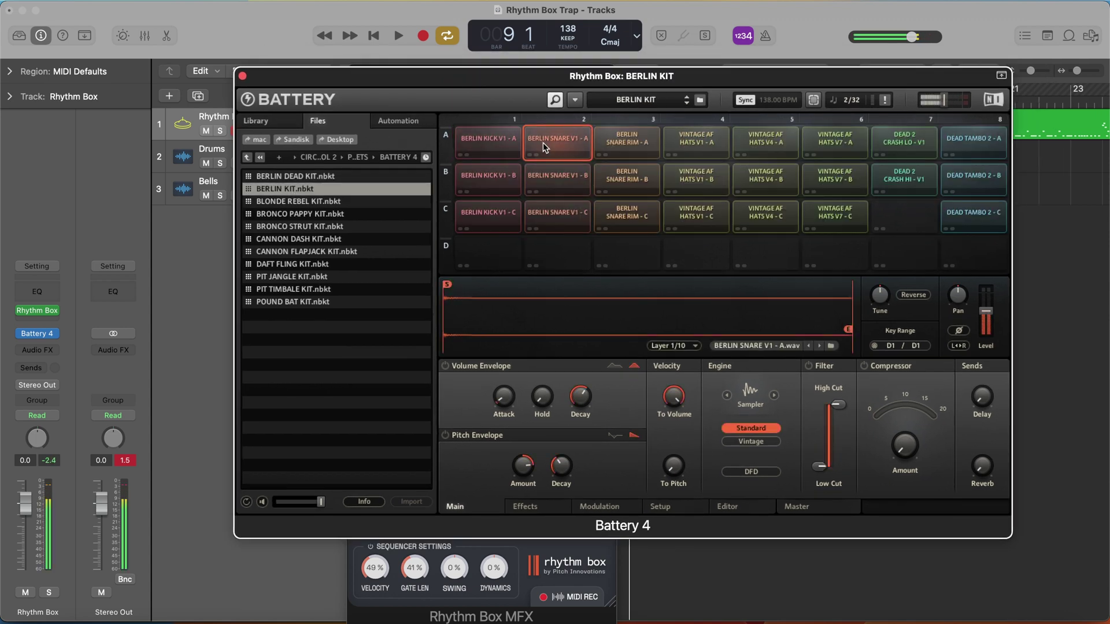
Audition the Berlin Kick V1 - A cell and the row B kick and snare cells, and close Battery 4.
{"action": "left_click", "coordinate": [491, 145]}
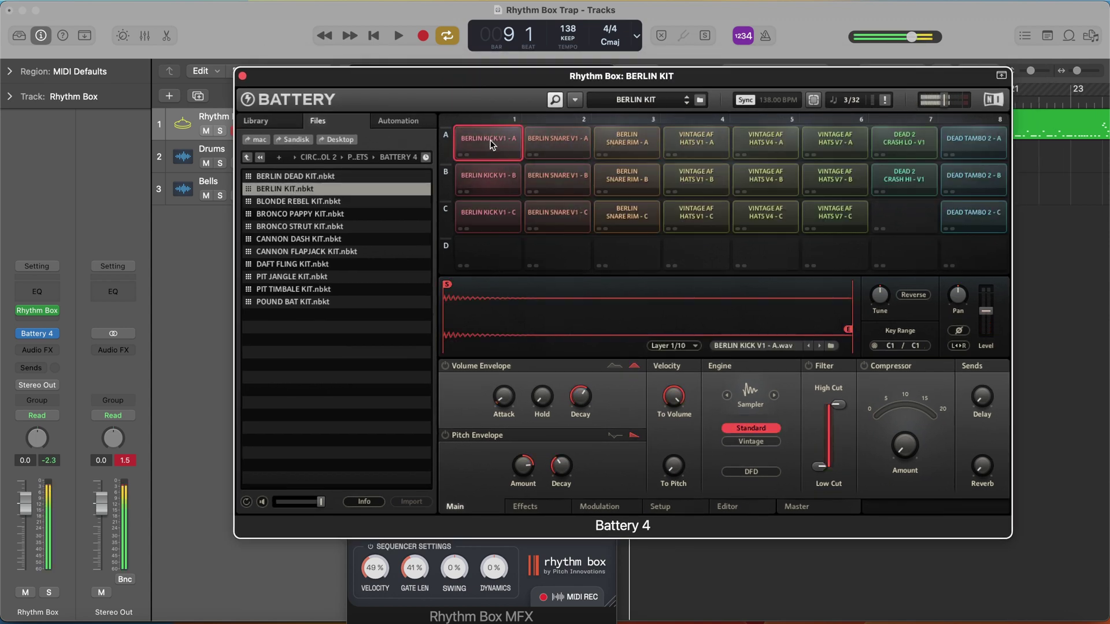
{"action": "left_click", "coordinate": [496, 203]}
{"action": "left_click", "coordinate": [536, 192]}
{"action": "key", "text": "super+w"}
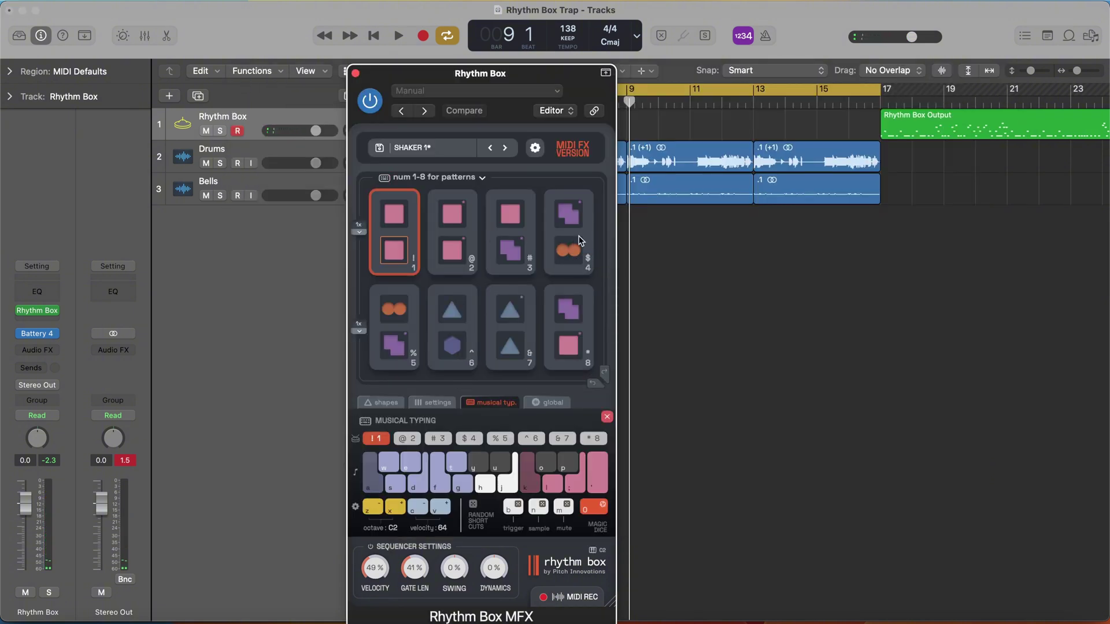
Load the HI-HATS TRAP 140 preset in Rhythm Box and assign note C3 to Trig 1 in its global assignments.
{"action": "left_click", "coordinate": [438, 403]}
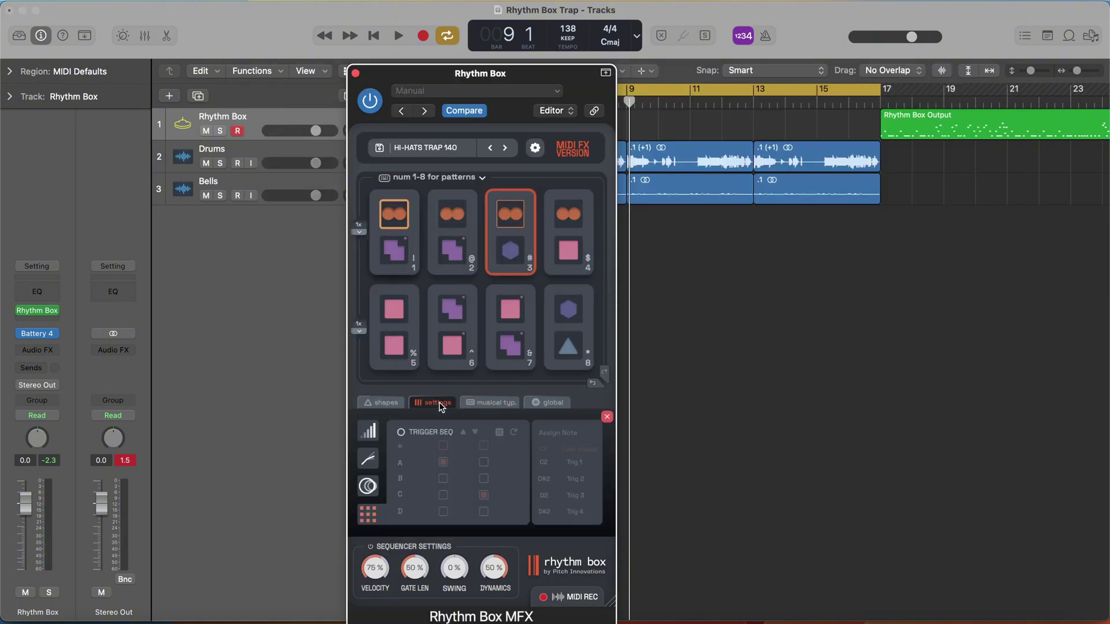
{"action": "left_click", "coordinate": [544, 403]}
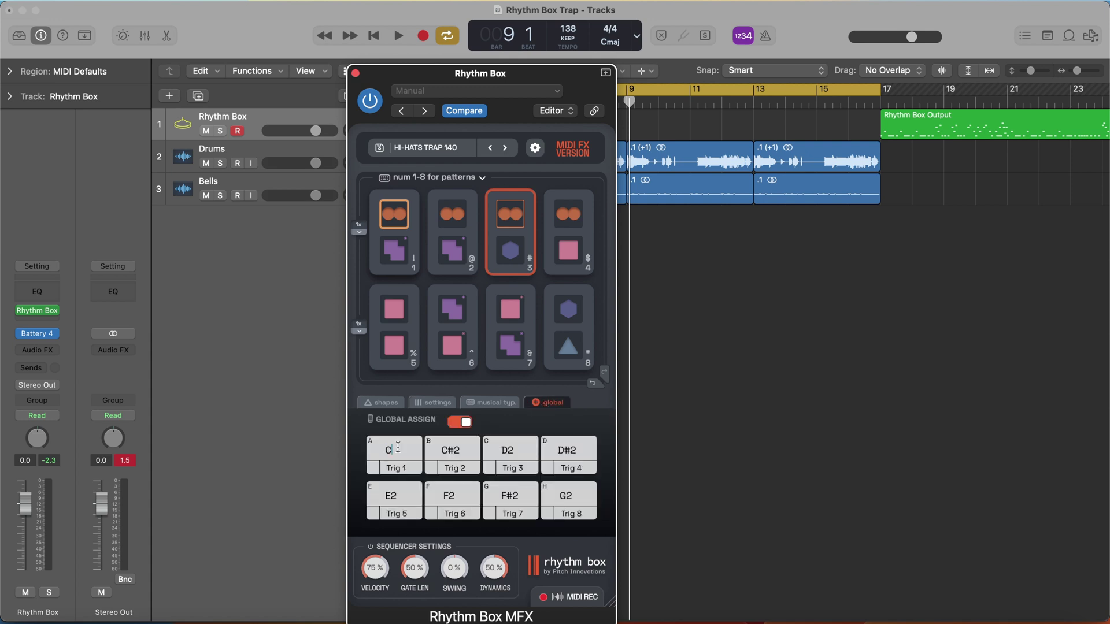
{"action": "type", "text": "3"}
Check the Berlin Kick V1 - A cell's note in Battery 4 and globally assign C1 to Trig 1 in Rhythm Box.
{"action": "left_click", "coordinate": [36, 333]}
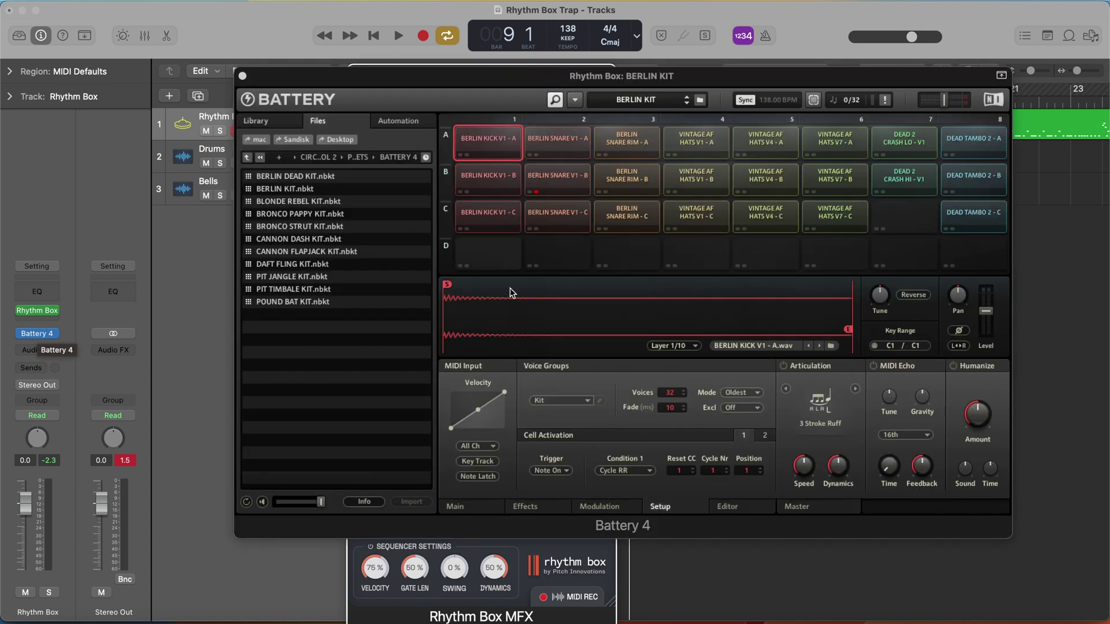
{"action": "left_click", "coordinate": [550, 572]}
{"action": "left_click", "coordinate": [589, 189]}
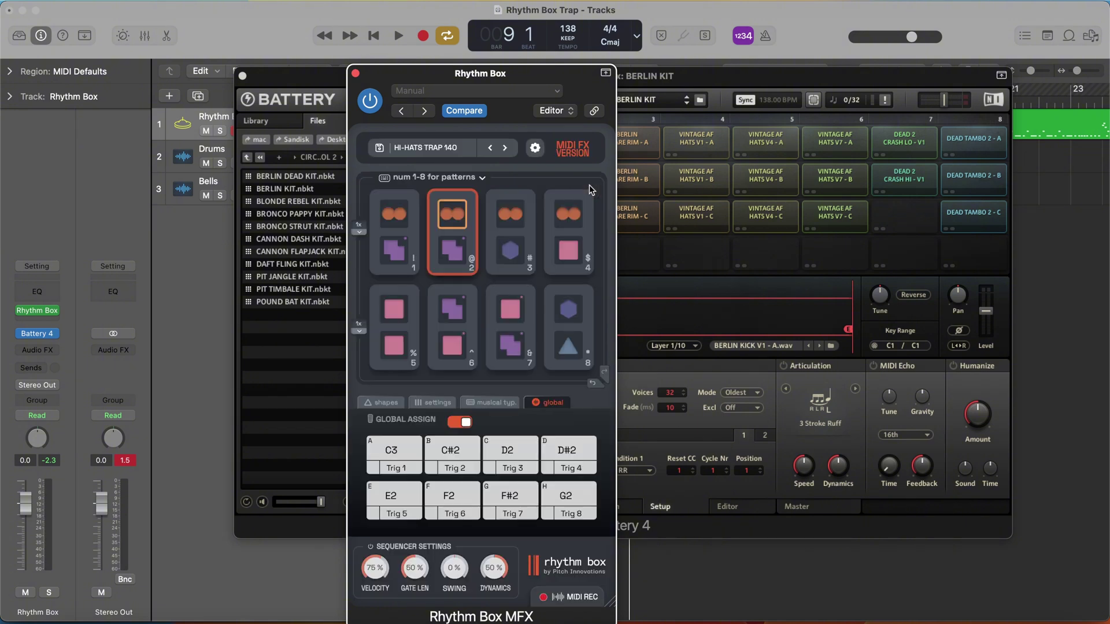
{"action": "double_click", "coordinate": [398, 456]}
{"action": "type", "text": "c"}
{"action": "key", "text": "Return"}
Raise Battery 4's master volume and audition the Rhythm Box pattern through the kit.
{"action": "left_click", "coordinate": [949, 101]}
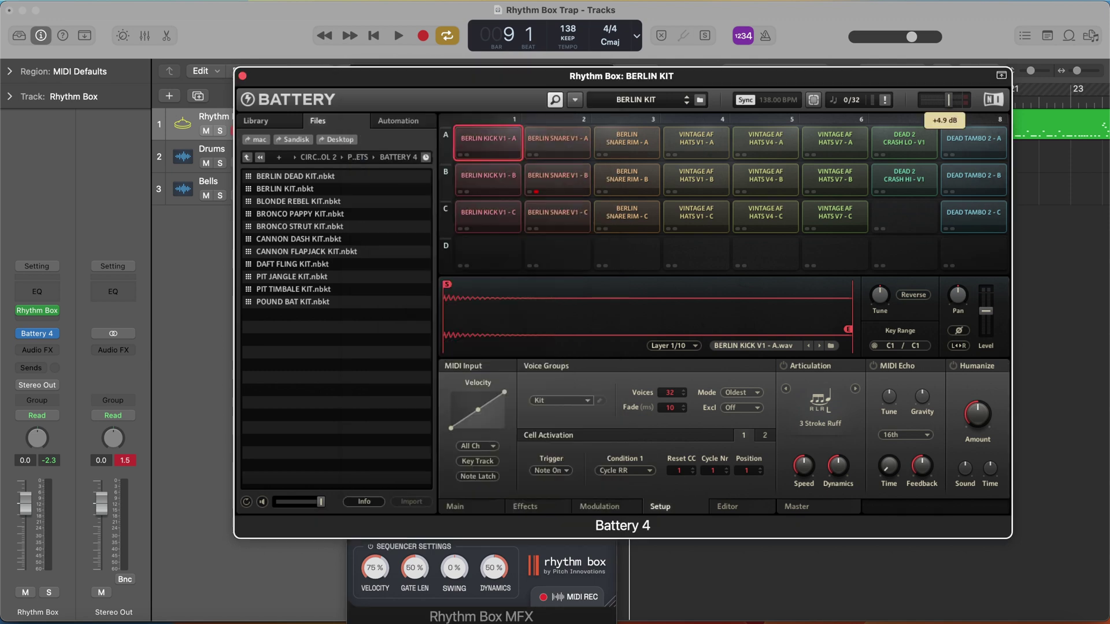
{"action": "left_click_drag", "start_coordinate": [948, 99], "coordinate": [958, 100]}
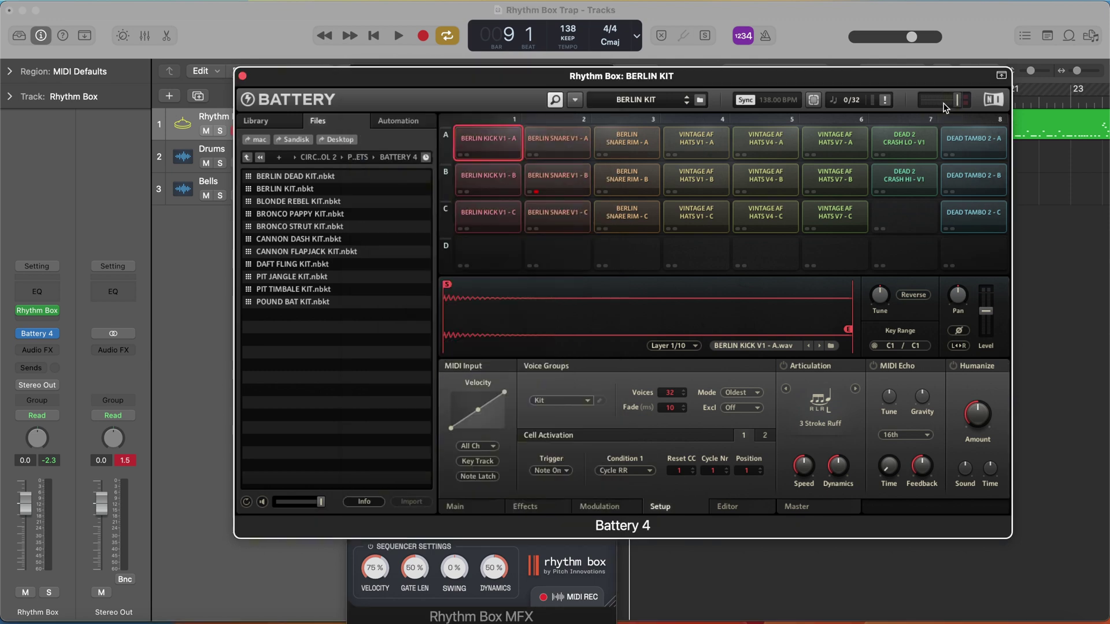
{"action": "left_click", "coordinate": [533, 569]}
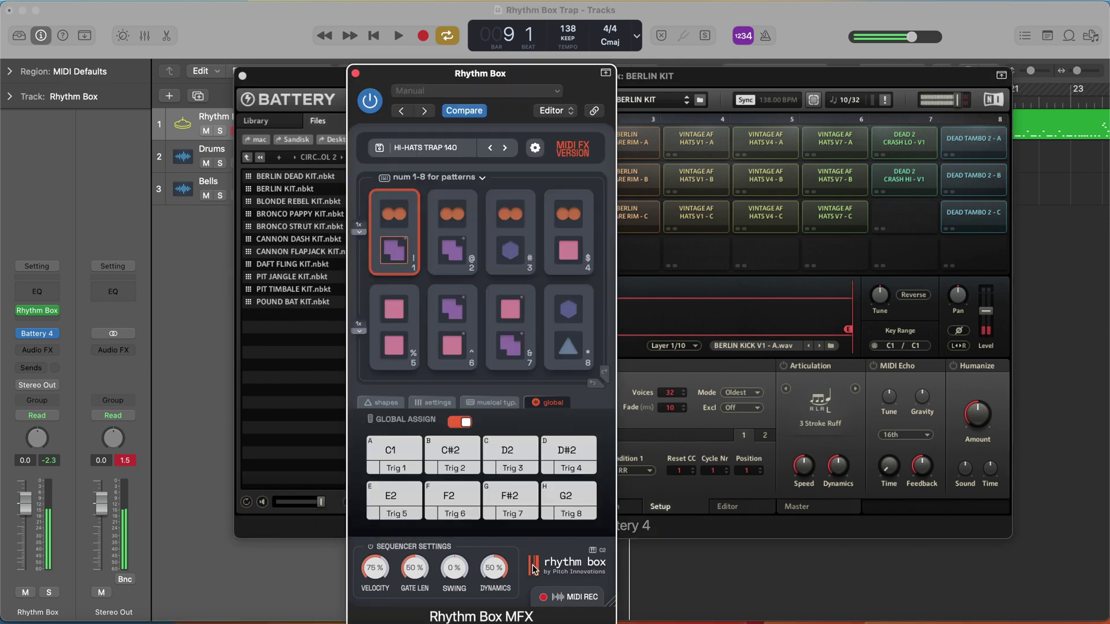
{"action": "left_click", "coordinate": [781, 78]}
{"action": "key", "text": "space"}
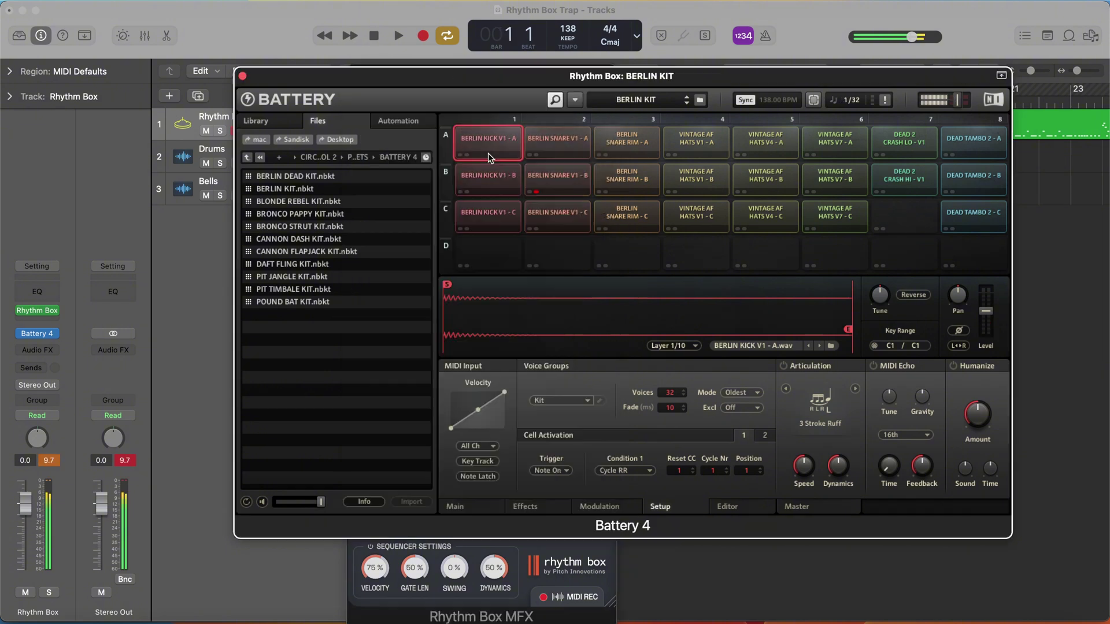
Look up the Berlin Snare V1 - A cell's note in Battery 4 and globally assign D1 to Trig 2 in Rhythm Box.
{"action": "left_click", "coordinate": [554, 141]}
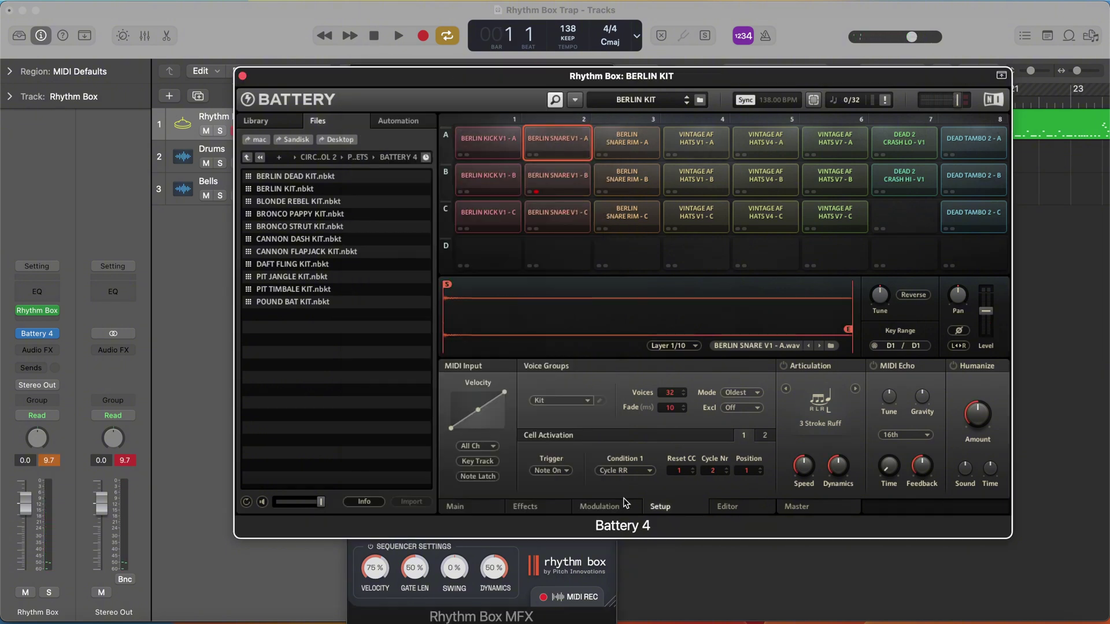
{"action": "left_click", "coordinate": [579, 548]}
{"action": "left_click", "coordinate": [575, 565]}
{"action": "left_click", "coordinate": [590, 189]}
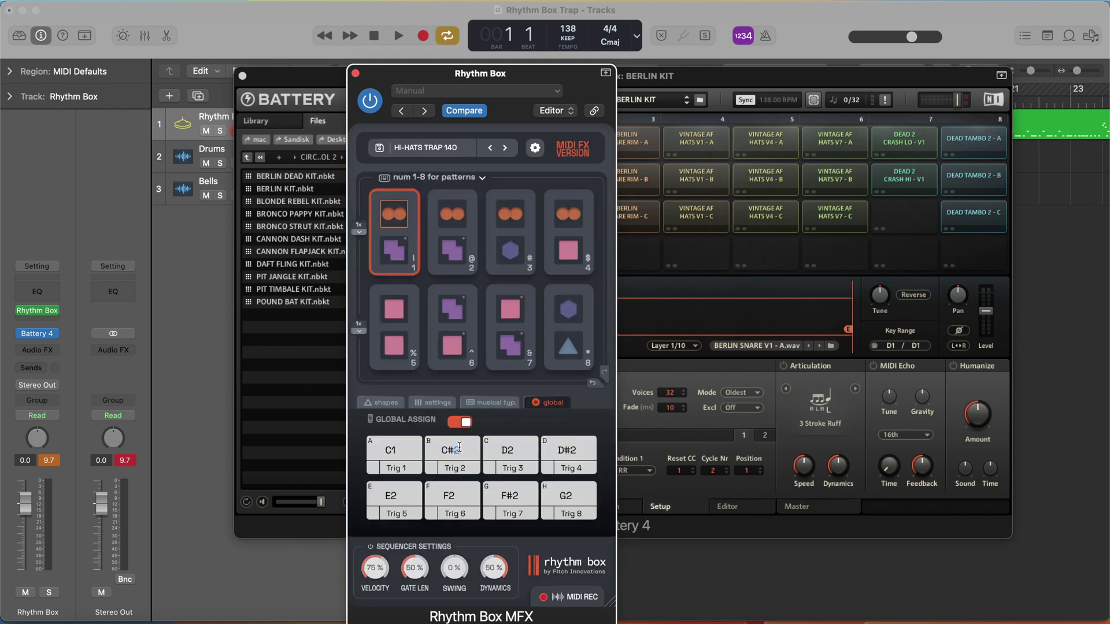
{"action": "key", "text": "BackSpace"}
{"action": "key", "text": "BackSpace"}
{"action": "key", "text": "BackSpace"}
{"action": "type", "text": "D"}
{"action": "key", "text": "BackSpace"}
{"action": "type", "text": "D1"}
Close the Rhythm Box and Battery 4 windows and move the Rhythm Box Output region to bar 1.
{"action": "left_click", "coordinate": [356, 73]}
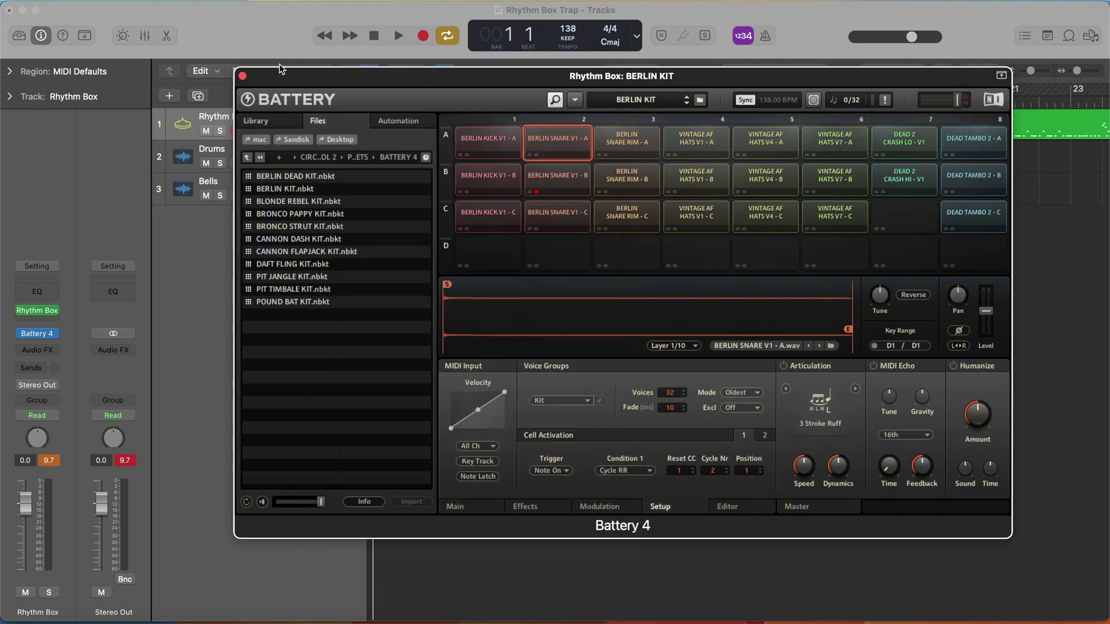
{"action": "left_click", "coordinate": [242, 76]}
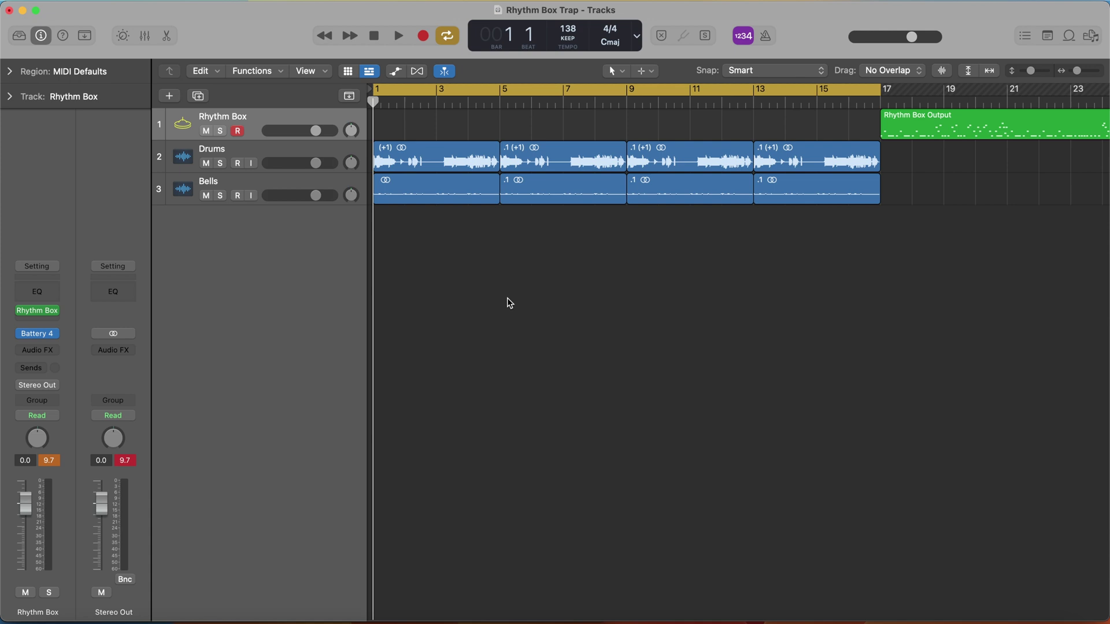
{"action": "left_click_drag", "start_coordinate": [977, 118], "coordinate": [395, 131]}
{"action": "left_click", "coordinate": [466, 328]}
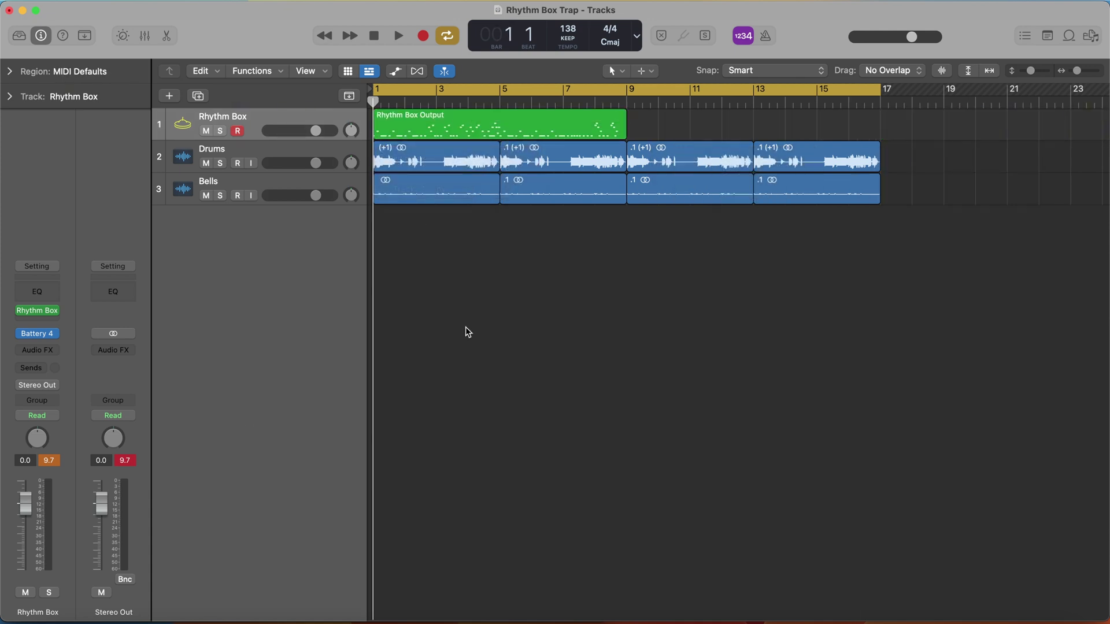